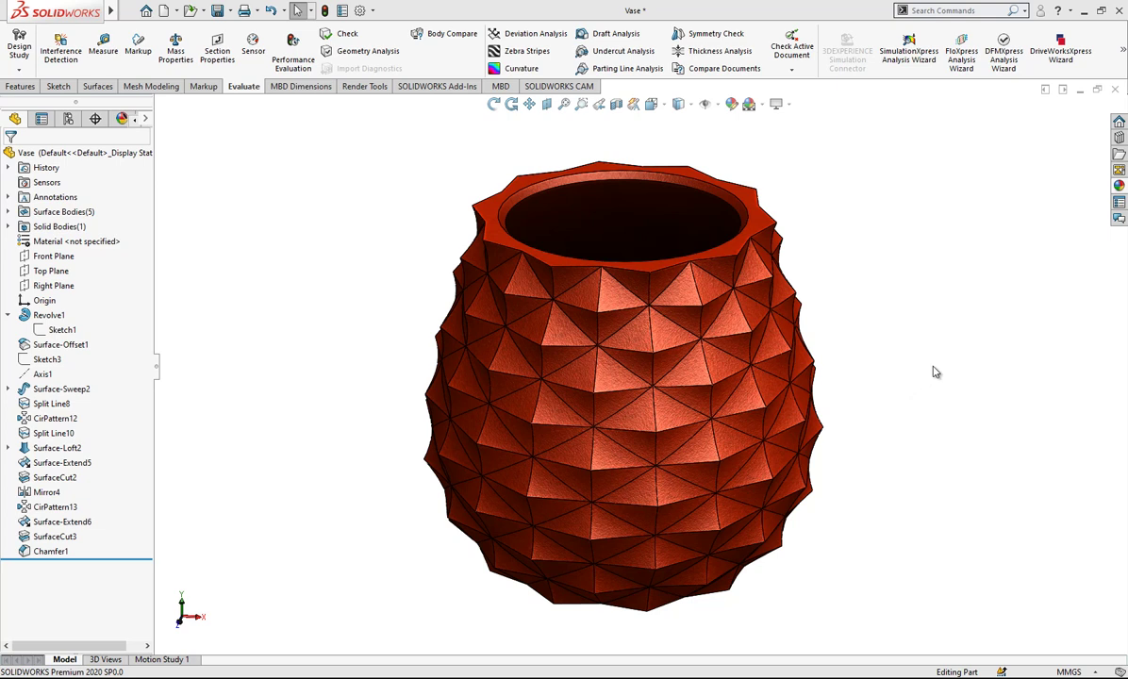
- Create a new part document and start a sketch on the Front Plane
key("f")
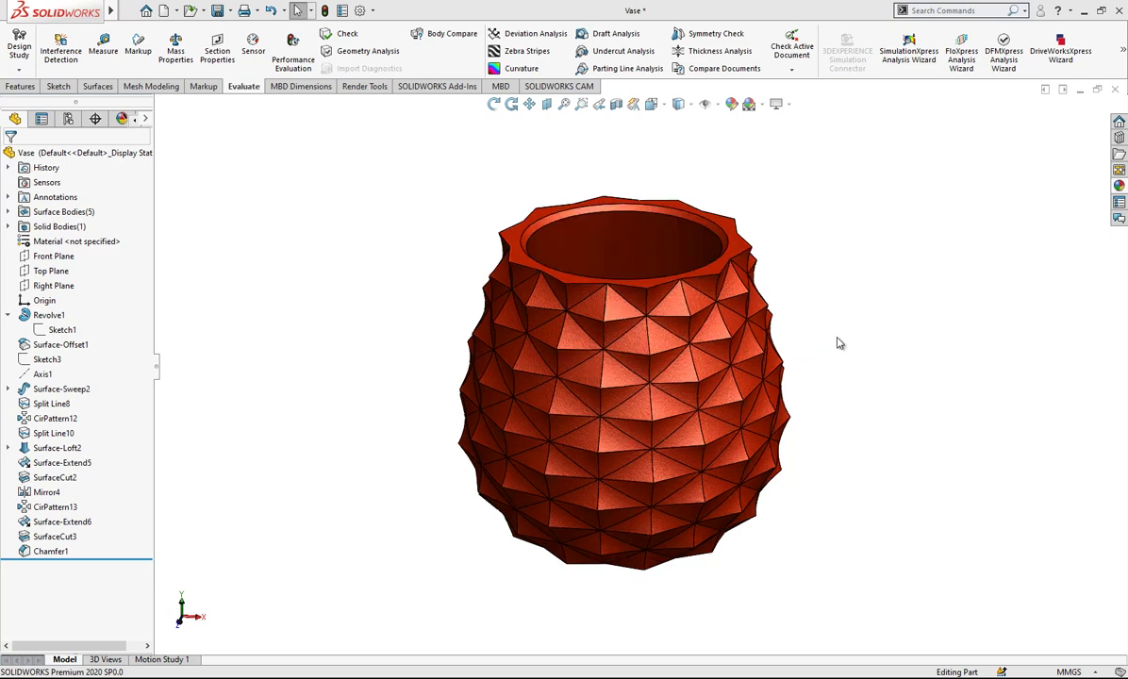
left_click(164, 10)
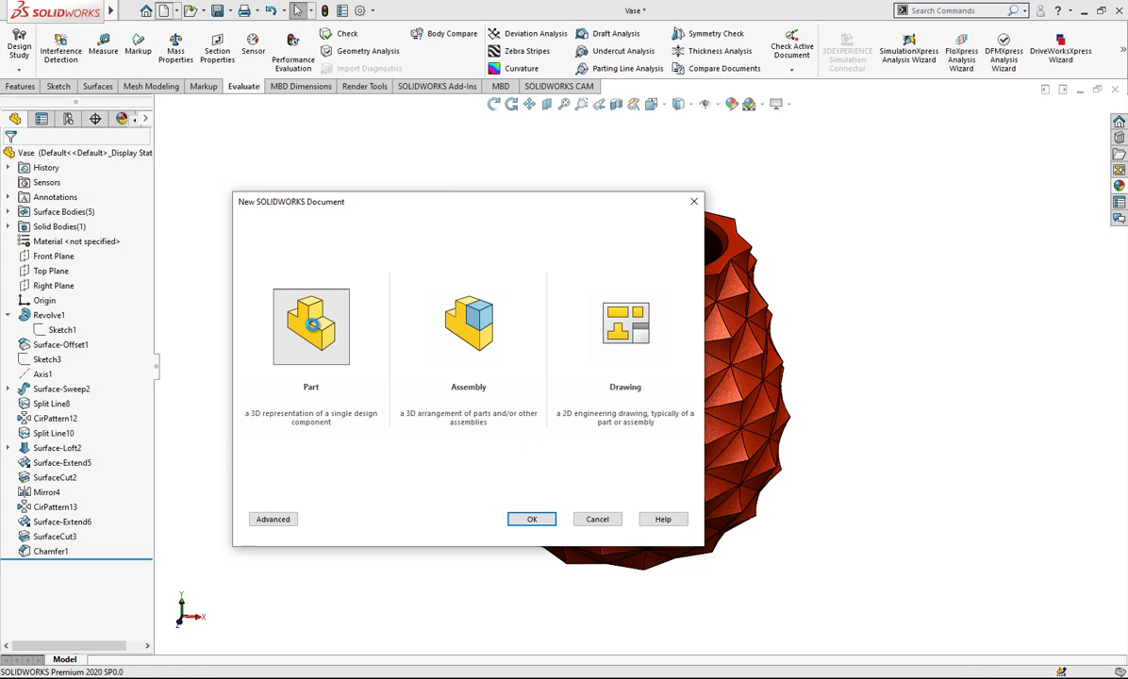
double_click(311, 329)
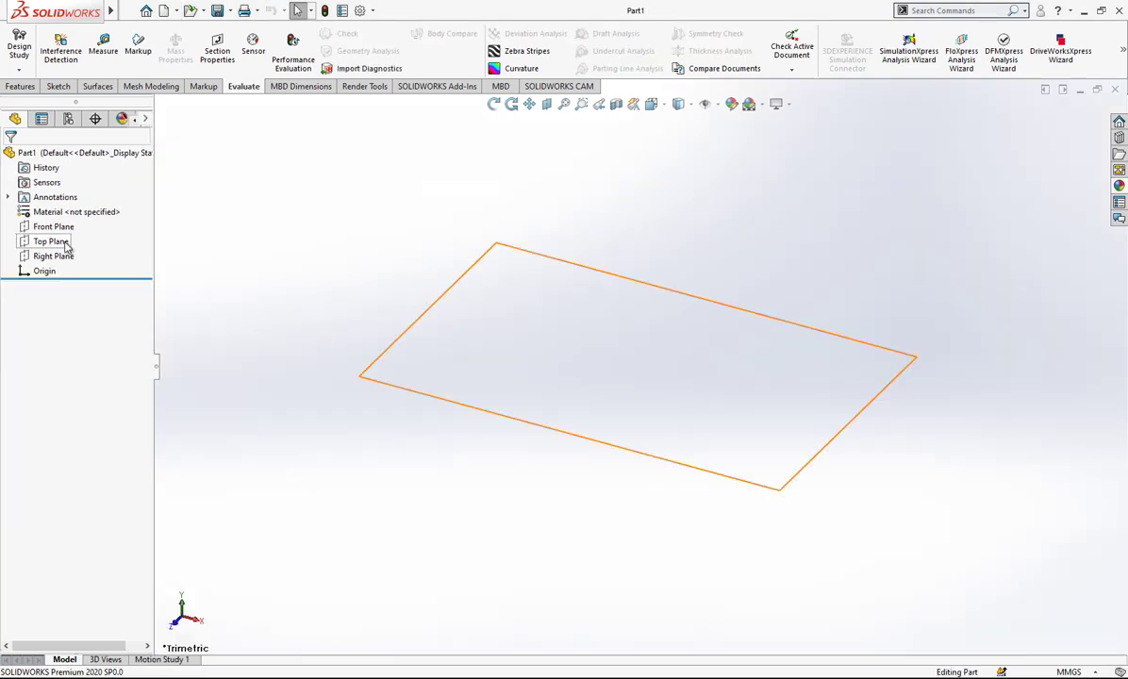
left_click(54, 229)
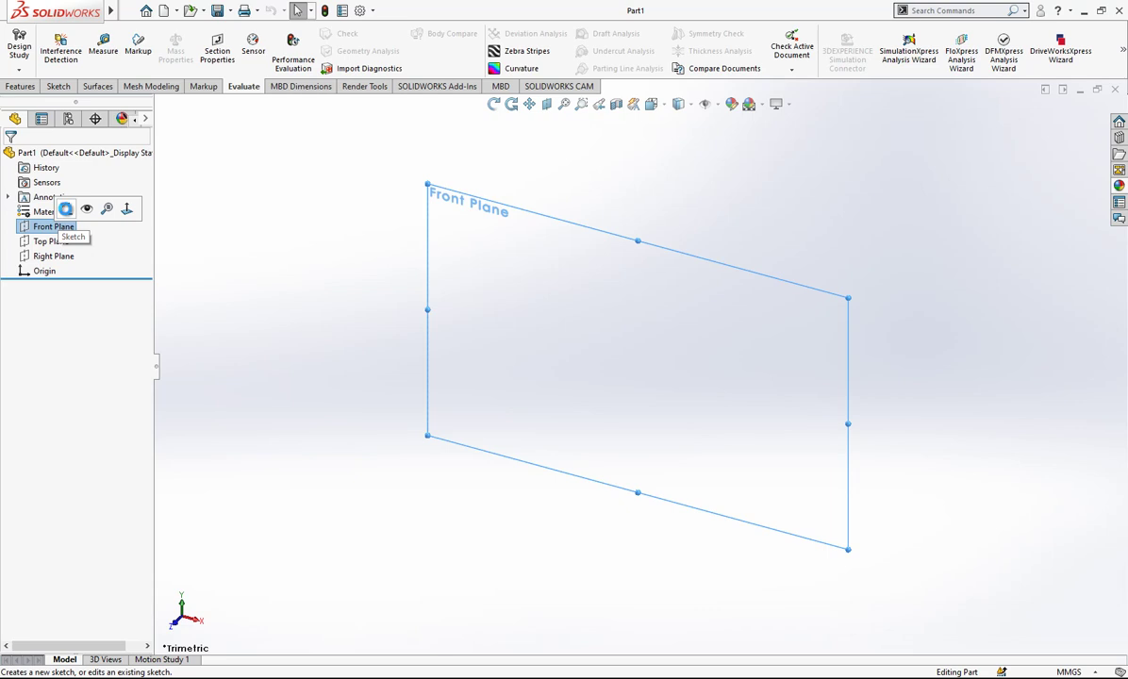
left_click(65, 209)
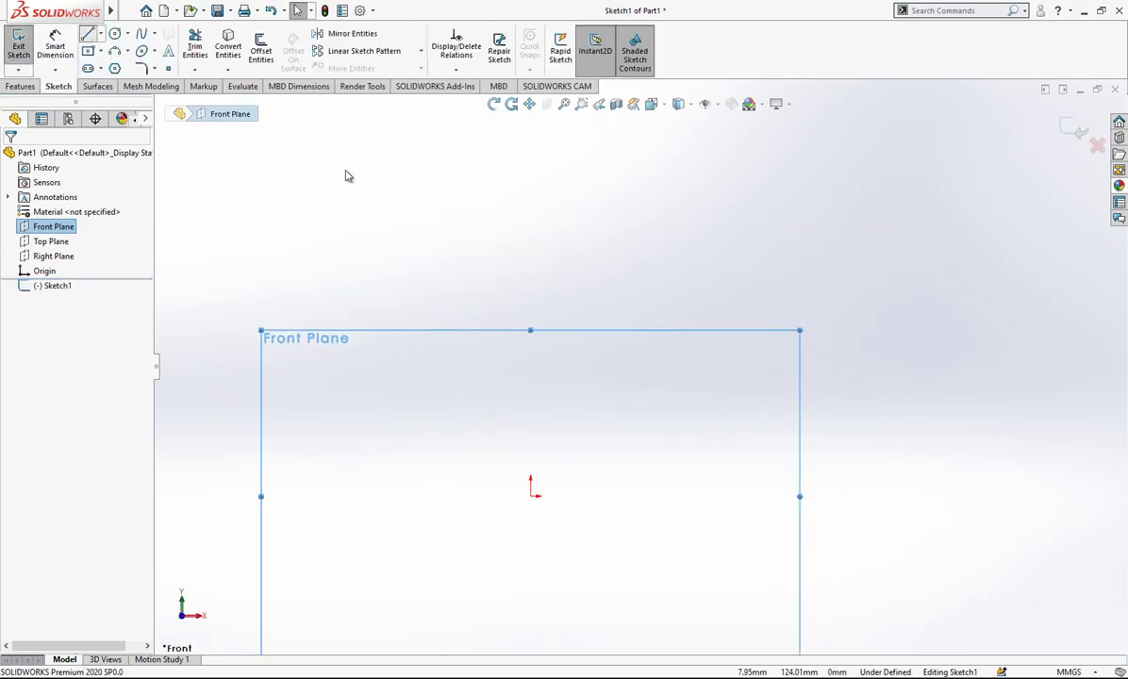
- Sketch three sides of the profile: a horizontal base from the origin about 49 mm long, a vertical about 84 mm high, and a top line about 47 mm long
left_click_drag(549, 472, 412, 468)
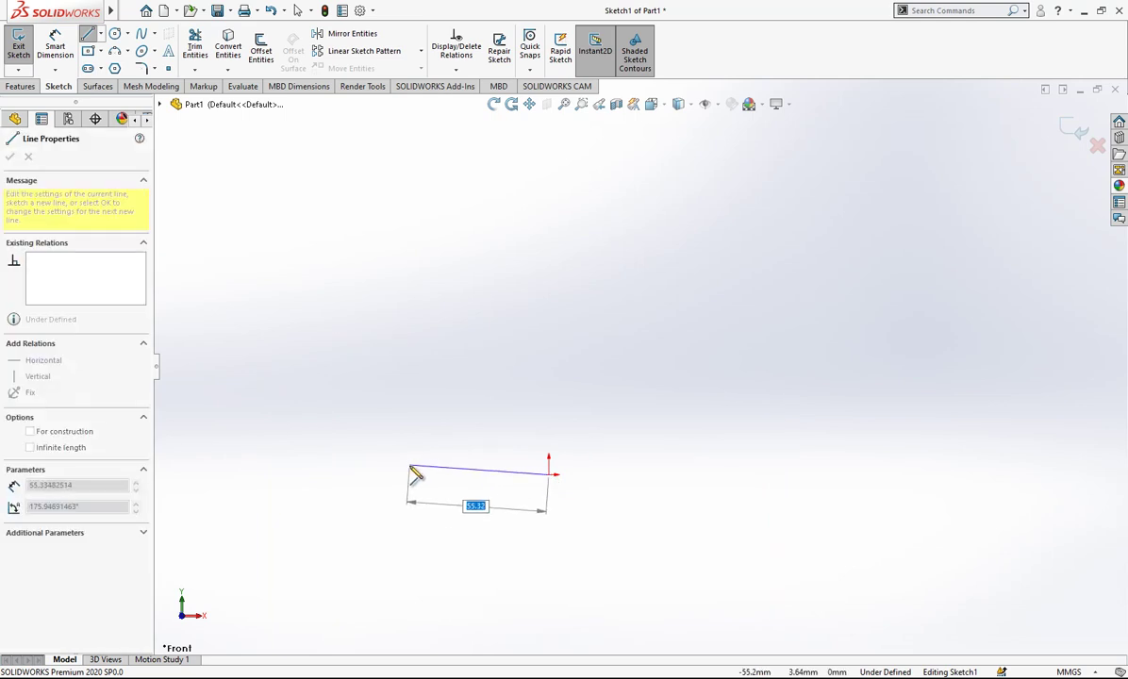
left_click(424, 475)
key("Escape")
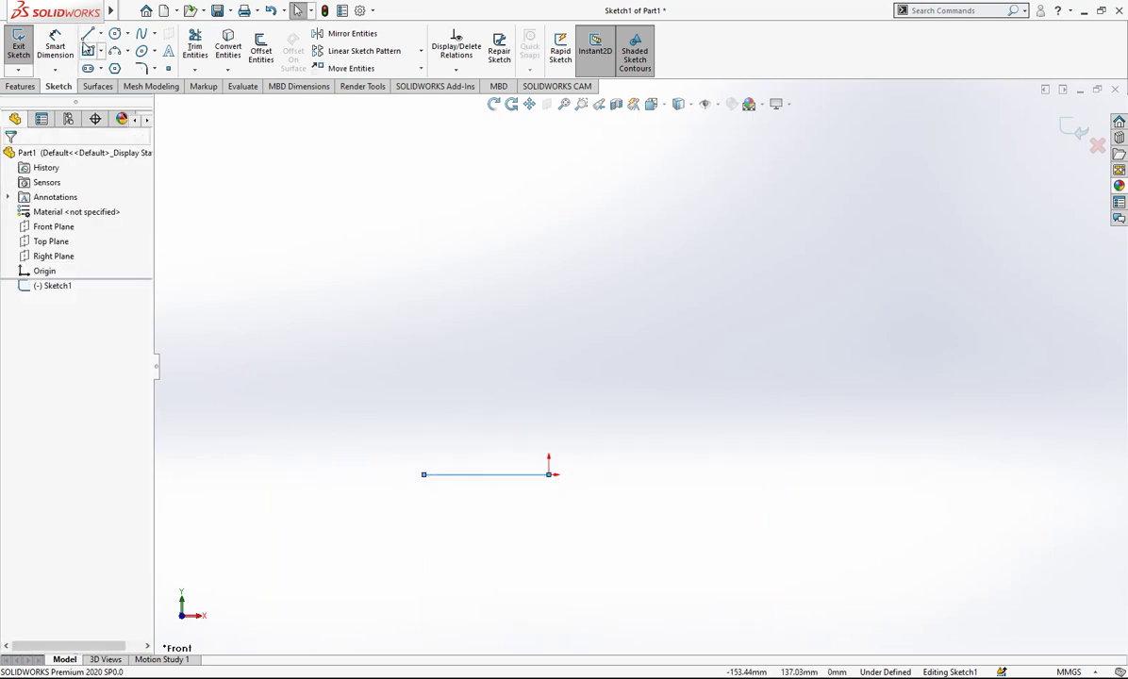
left_click(87, 36)
left_click(549, 475)
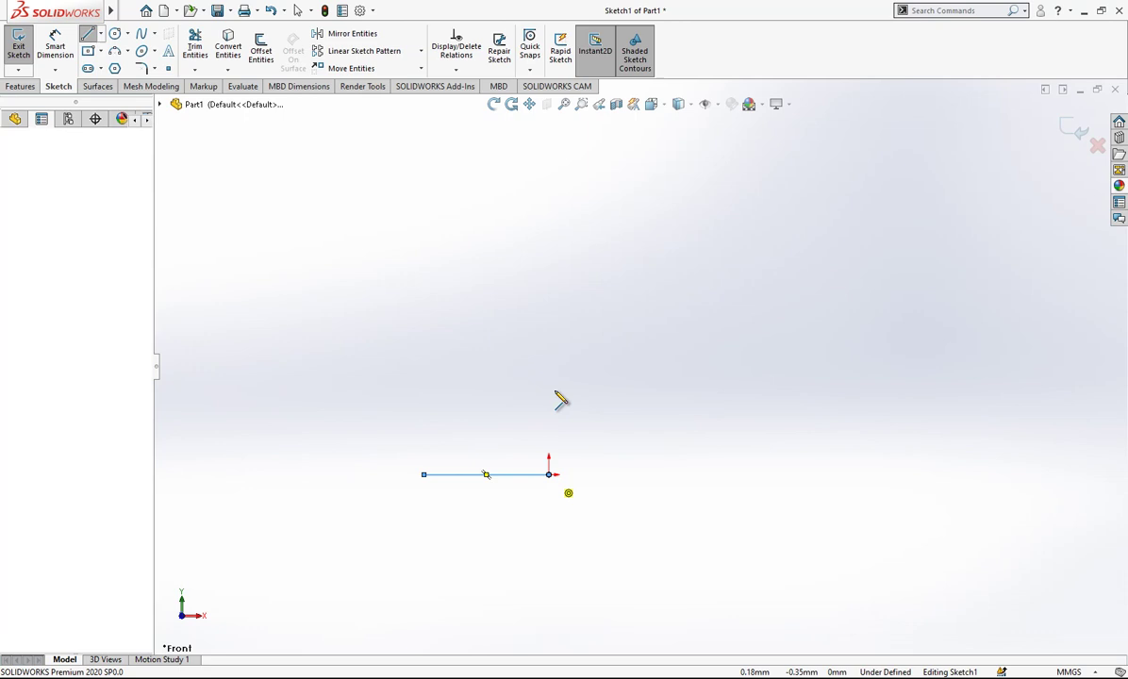
left_click(549, 264)
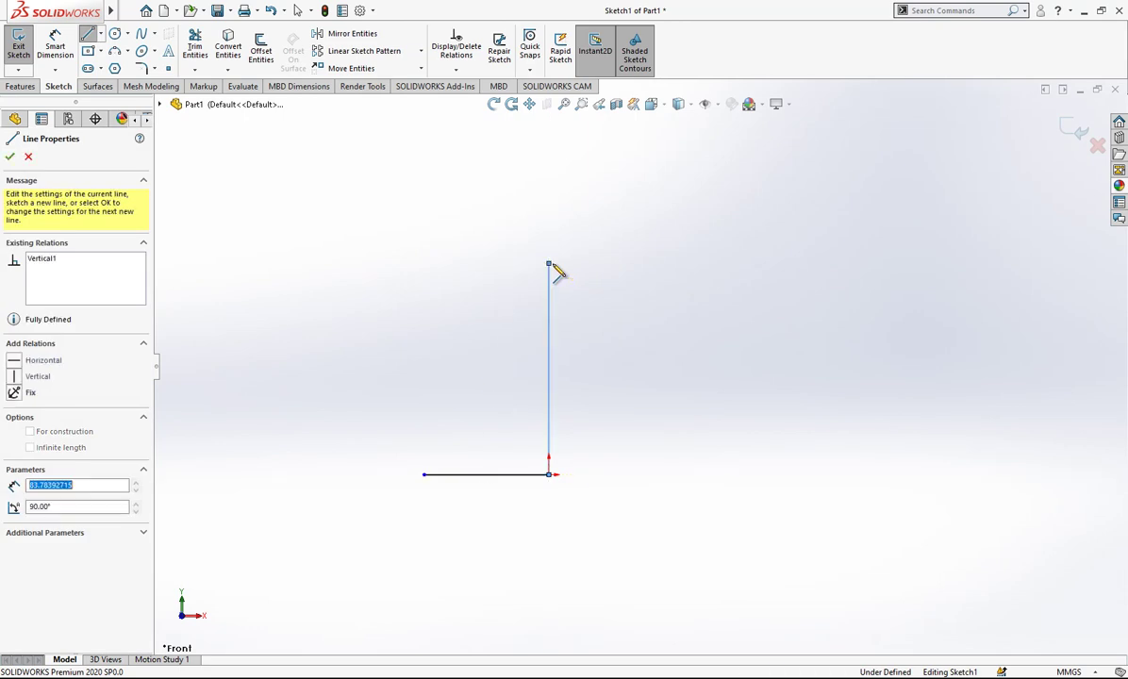
double_click(430, 264)
key("Escape")
- Close the open side of the profile with a two-point spline between the free ends of the top and base lines
scroll(612, 282, "up", 2)
scroll(611, 328, "down", 1)
scroll(594, 346, "up", 1)
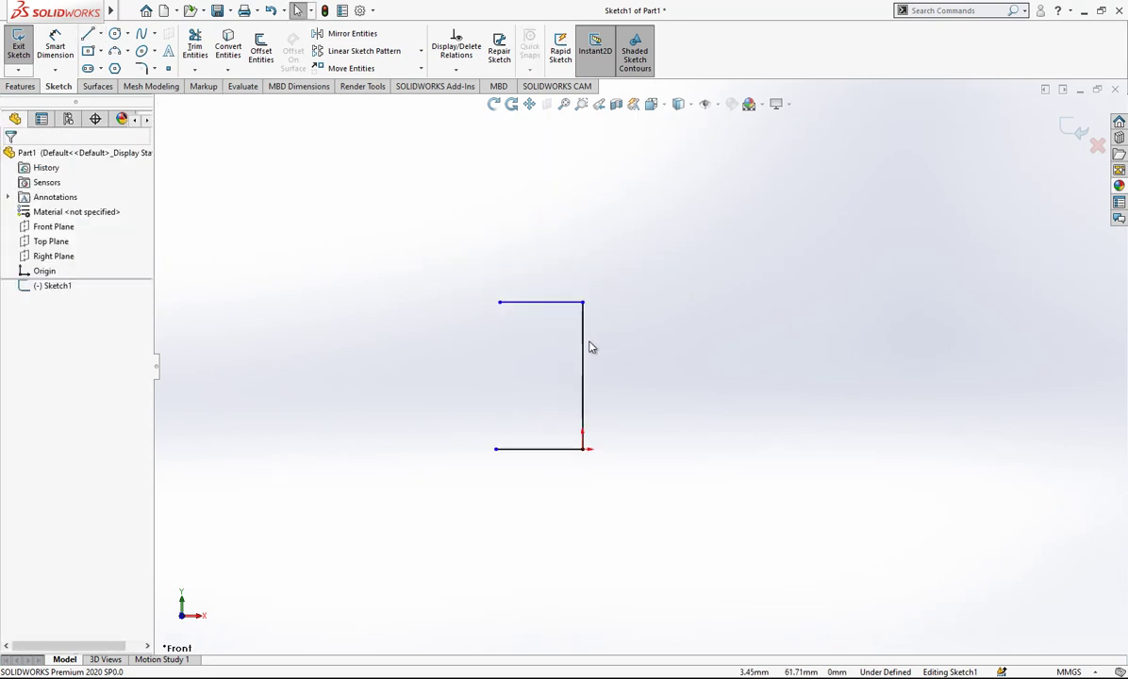
scroll(587, 370, "down", 1)
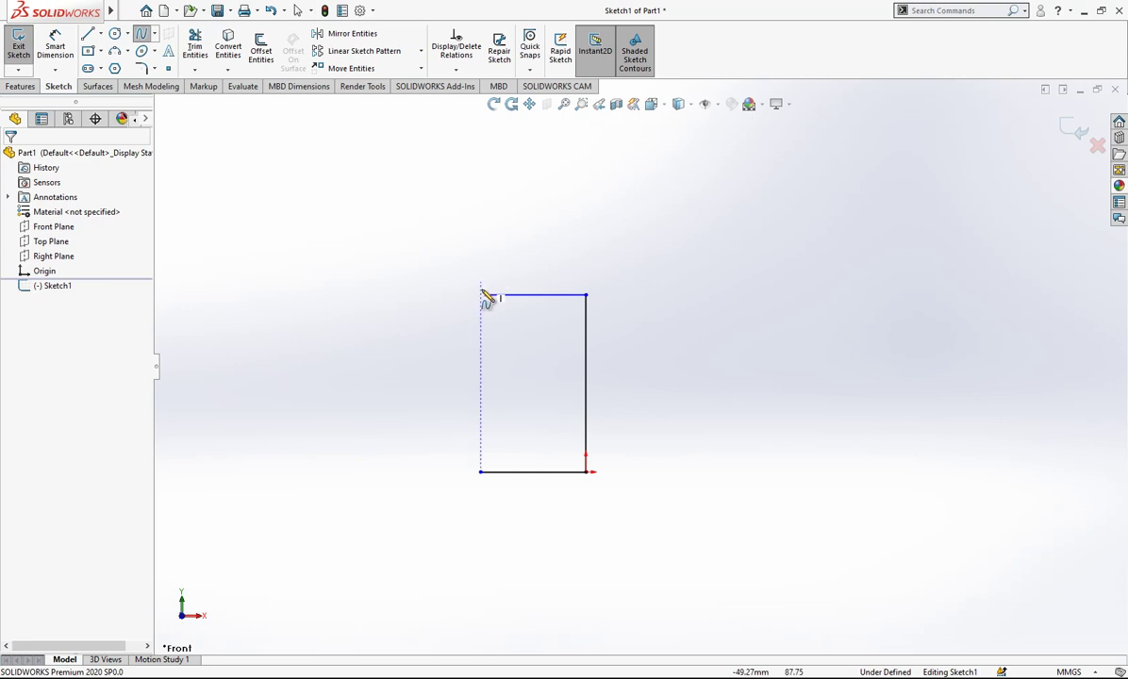
left_click(486, 297)
left_click(481, 472)
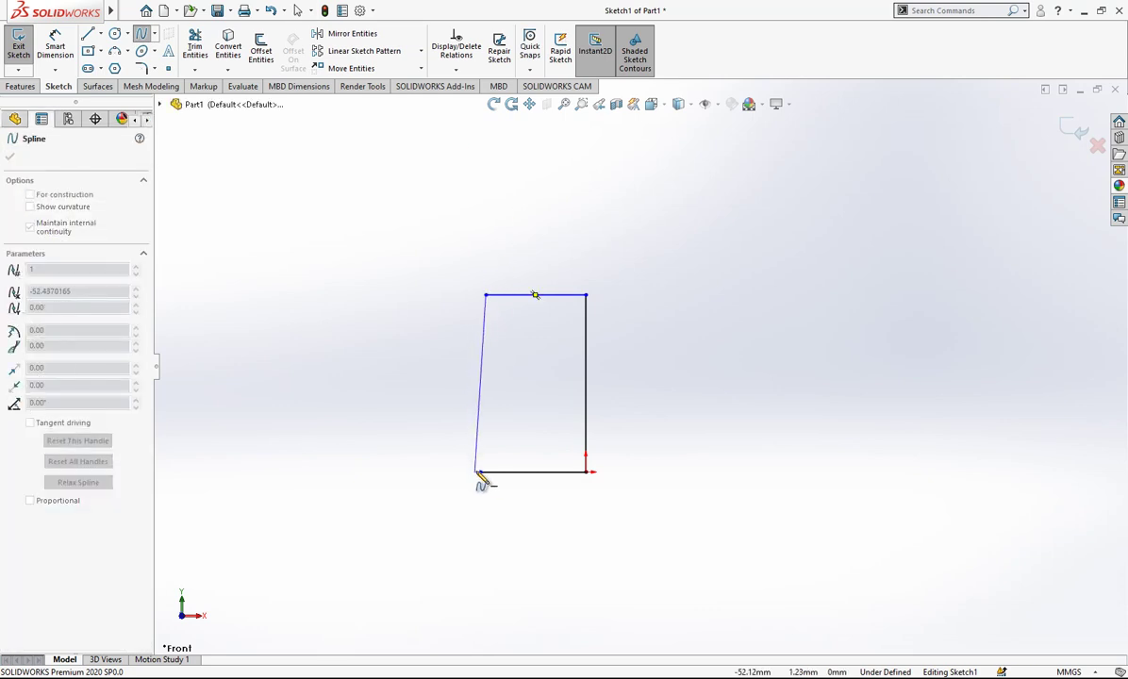
key("Escape")
- Bow the side spline outward into a convex vase contour by adjusting its tangent handles
left_click(483, 432)
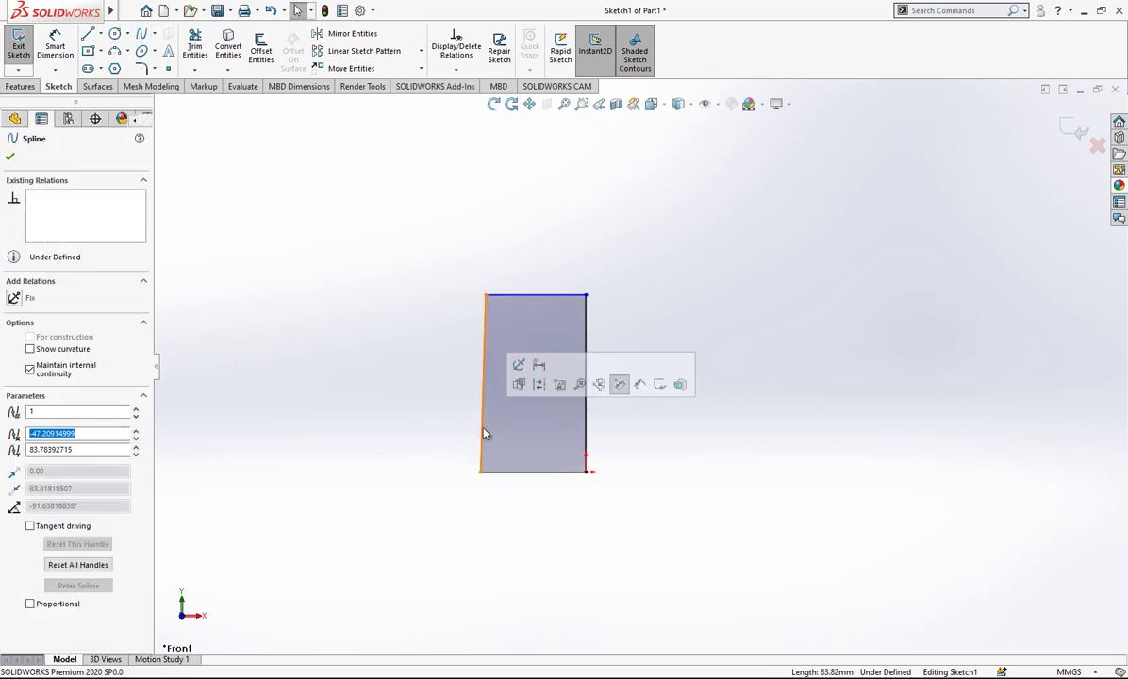
left_click_drag(483, 403, 457, 403)
left_click(455, 377)
left_click(475, 350)
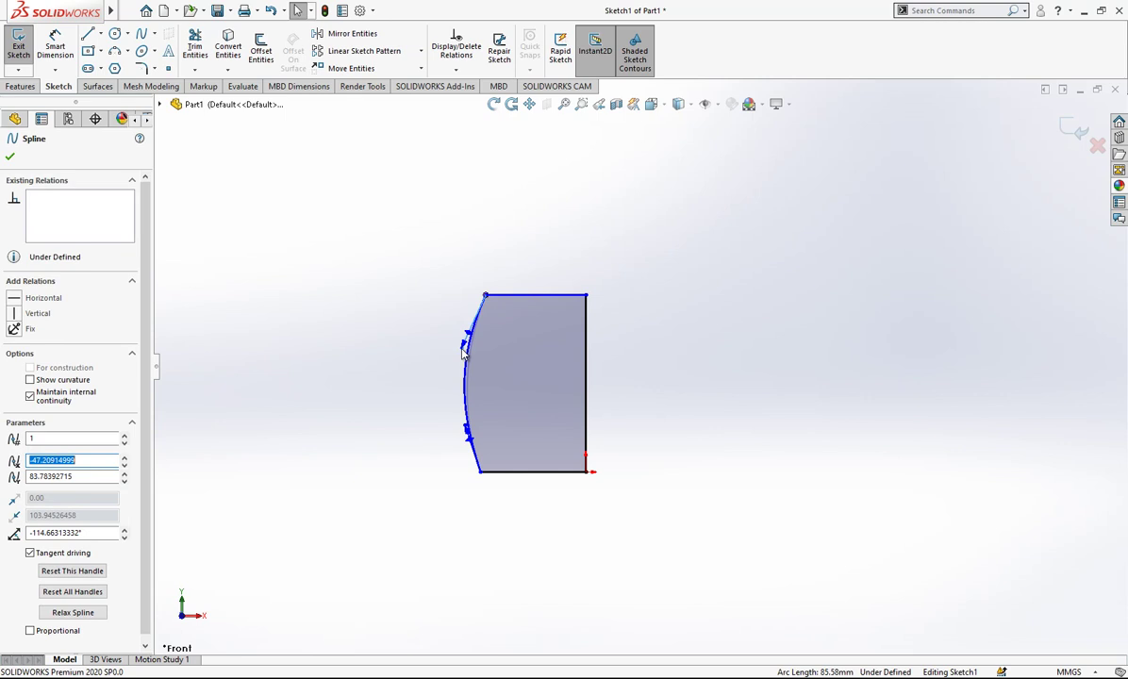
key("Escape")
- Dimension the vertical line of the profile to 60 mm
middle_click_drag(568, 320, 582, 330, "ctrl")
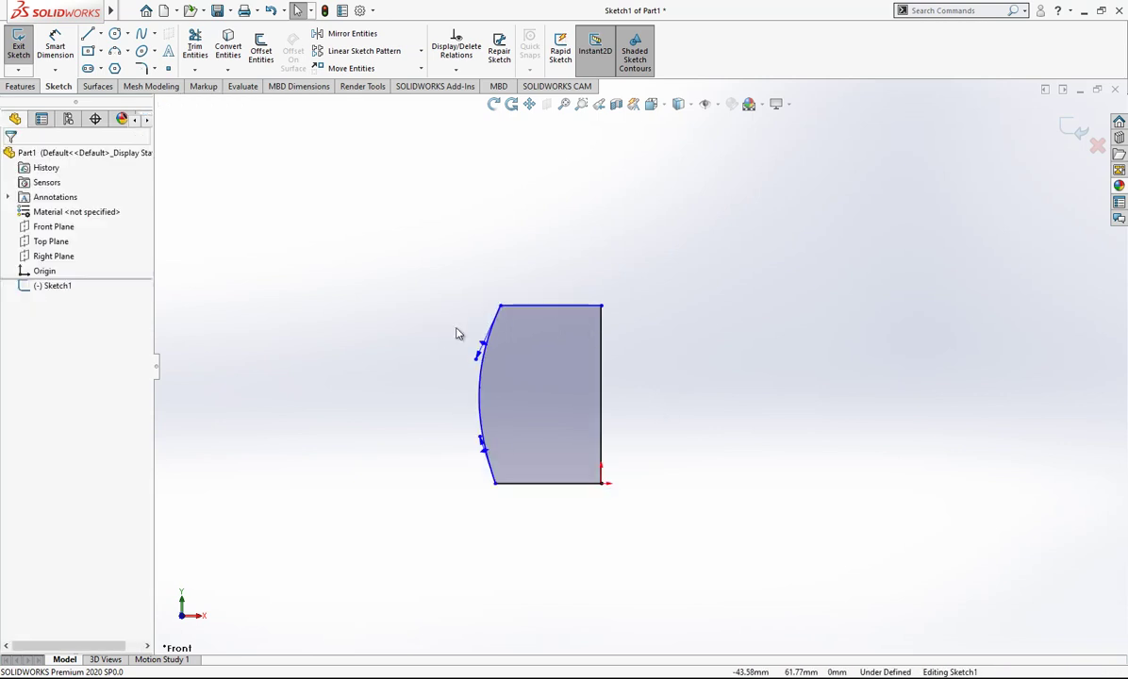
left_click(56, 42)
left_click(602, 373)
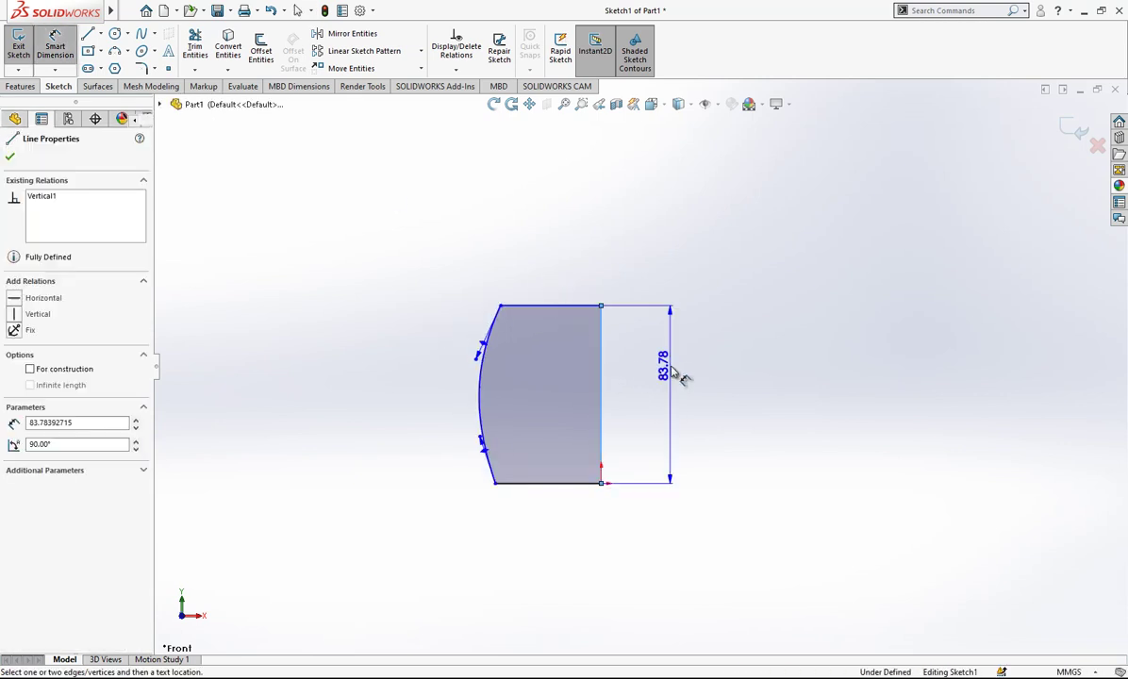
left_click(672, 373)
type("60")
key("Return")
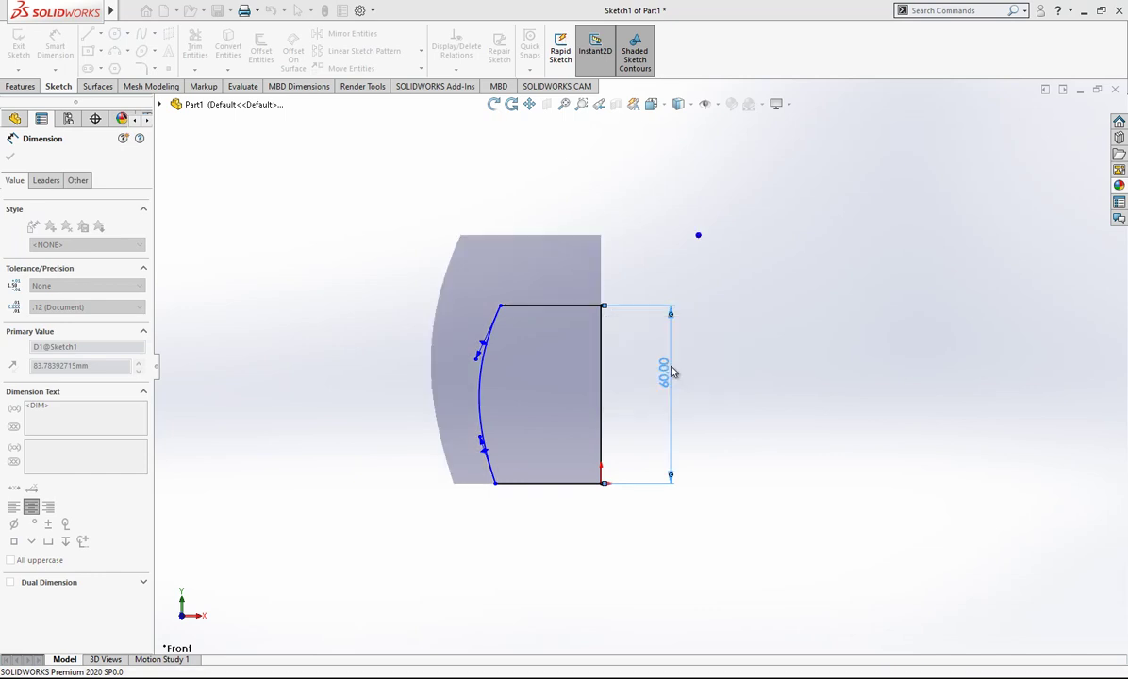
- Dimension the top line and the base line of the profile to 25 mm each
left_click(578, 308)
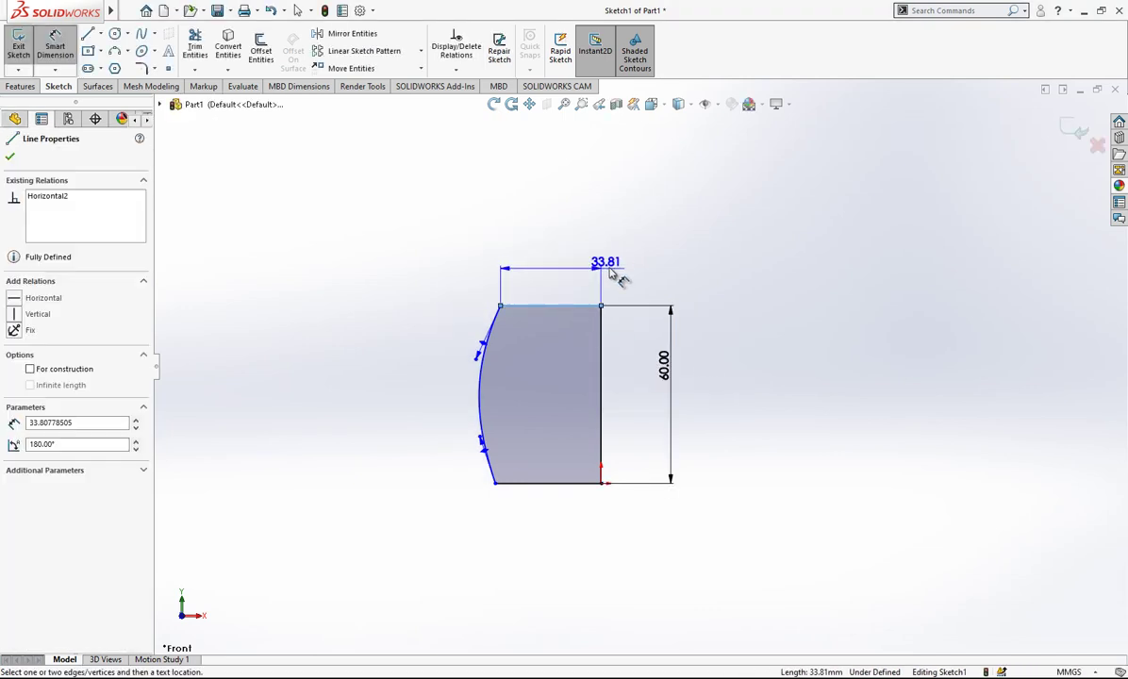
left_click(620, 277)
type("25")
key("Return")
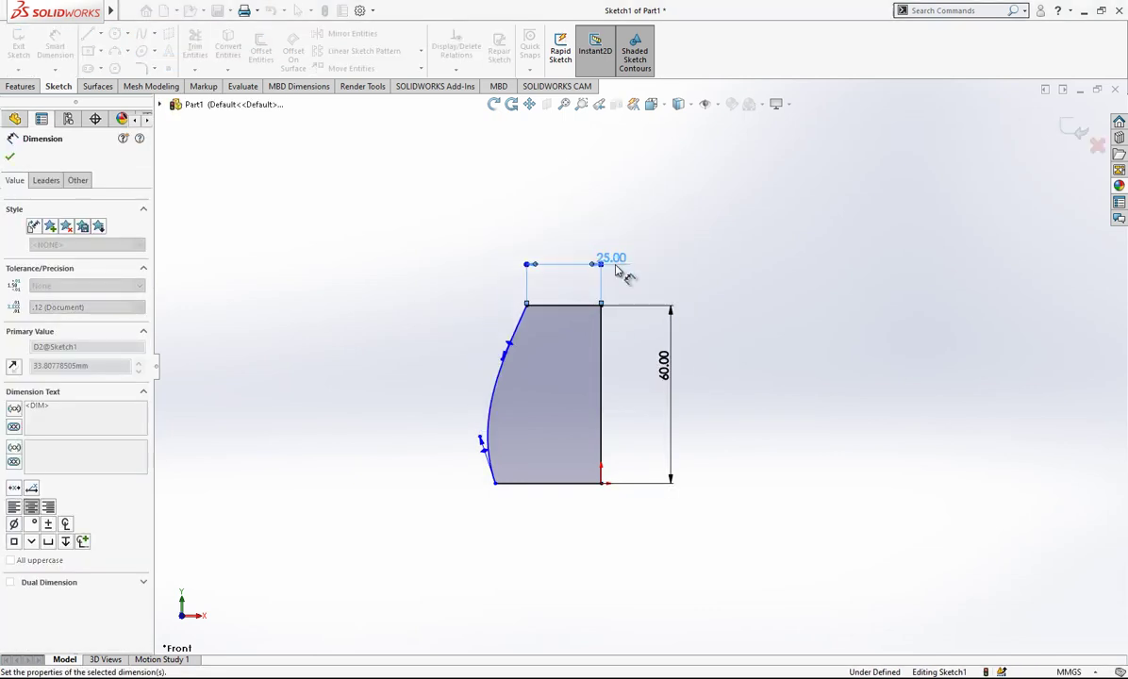
left_click(579, 489)
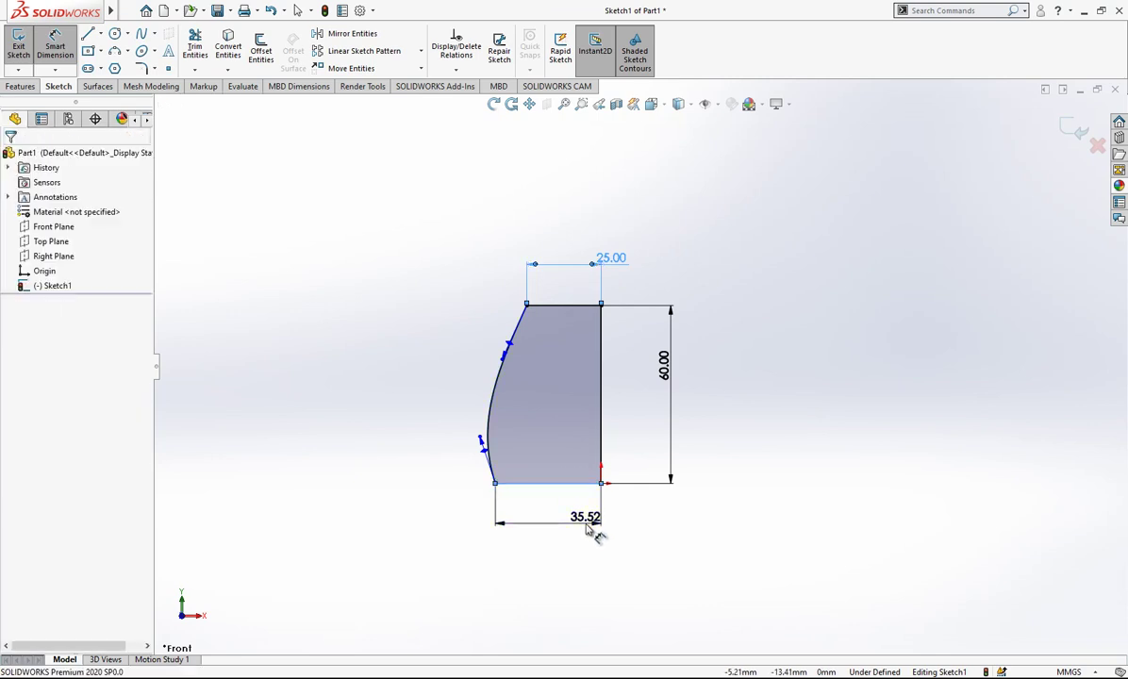
left_click(587, 526)
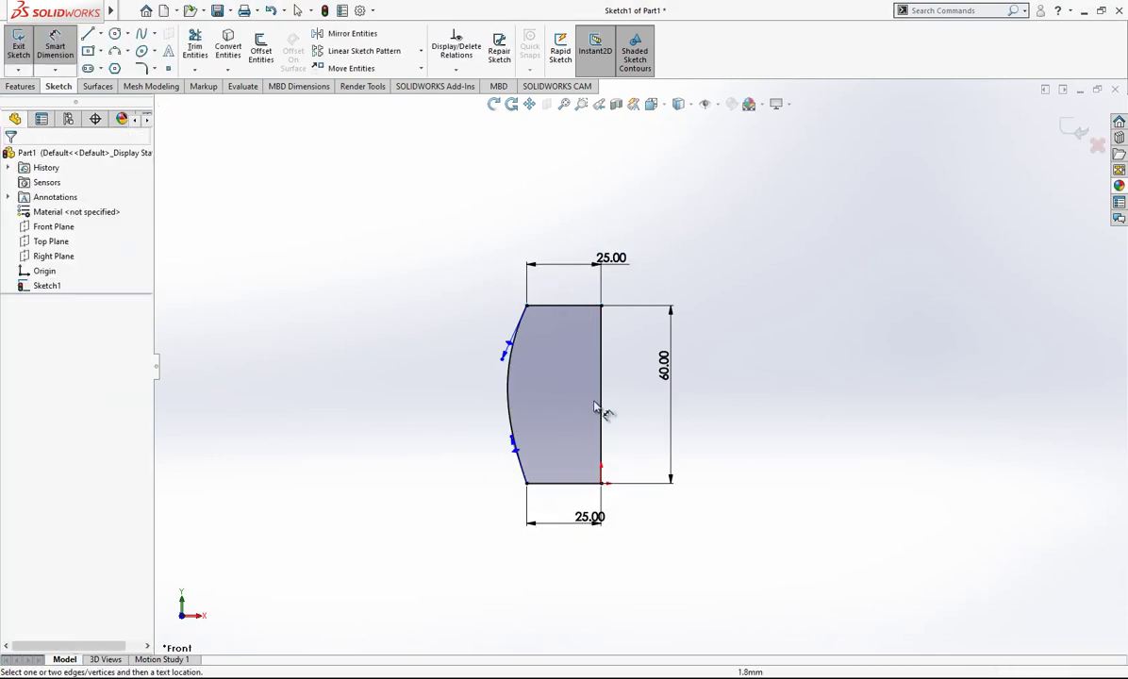
- Set the angle between the spline's lower tangent handle and the vertical line to 45°
scroll(576, 406, "down", 1)
left_click(507, 464)
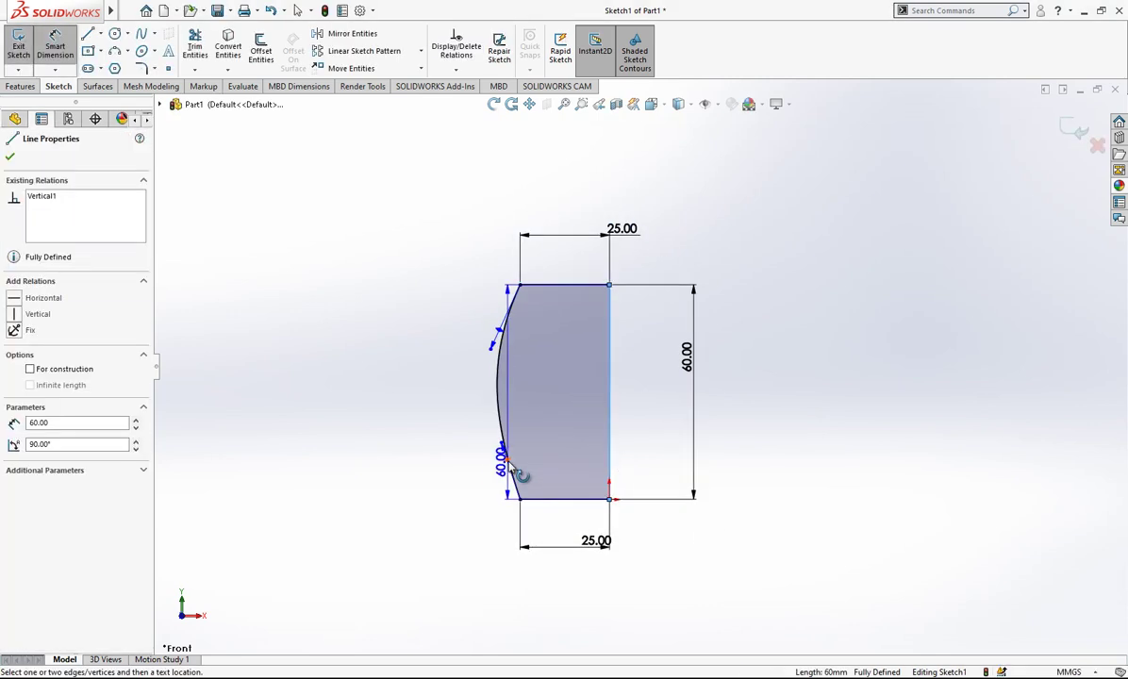
left_click(498, 391)
left_click(550, 434)
type("45")
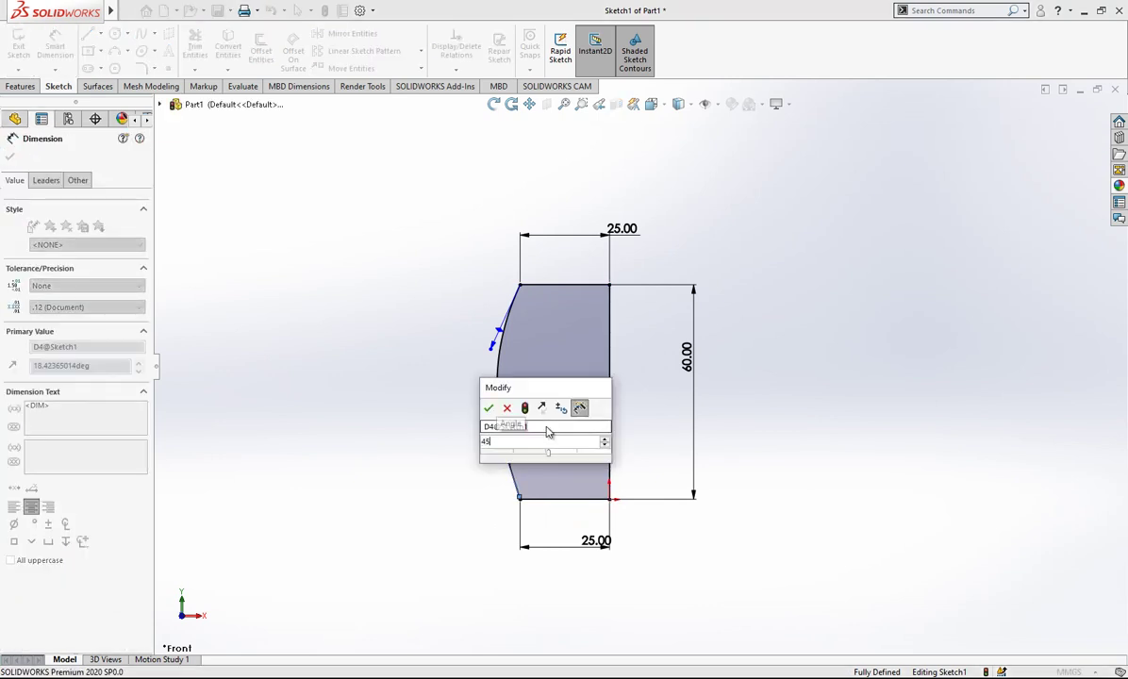
key("Return")
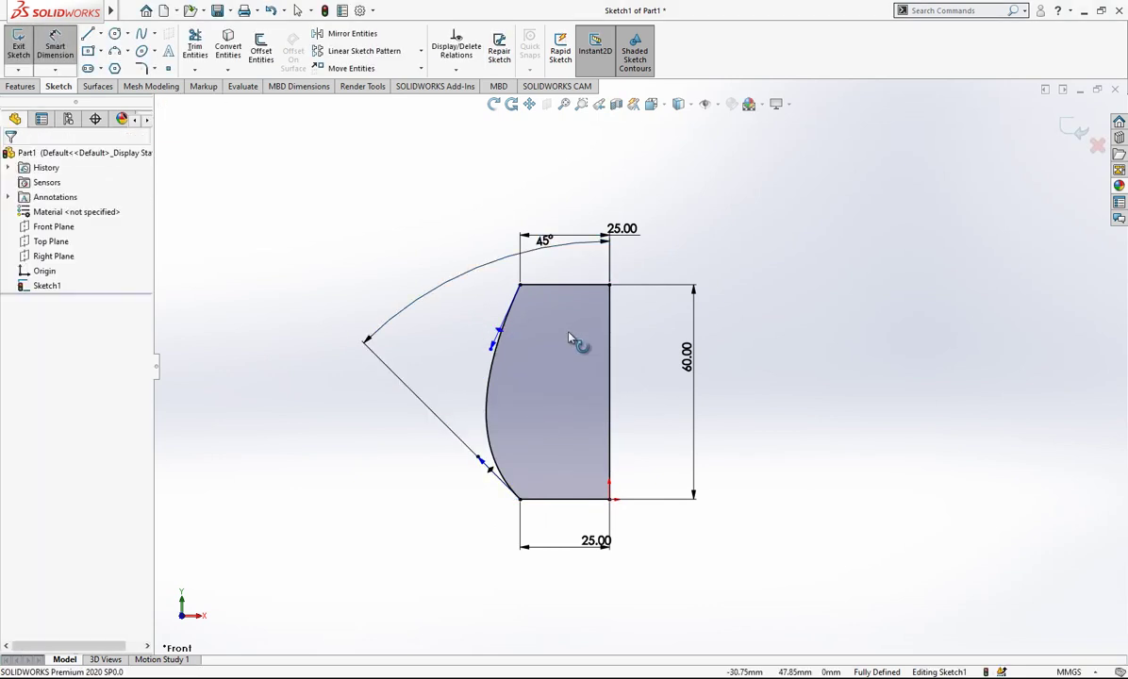
- Set the angle between the spline's upper tangent handle and the vertical line to 15°
left_click(494, 344)
left_click(610, 345)
left_click(575, 364)
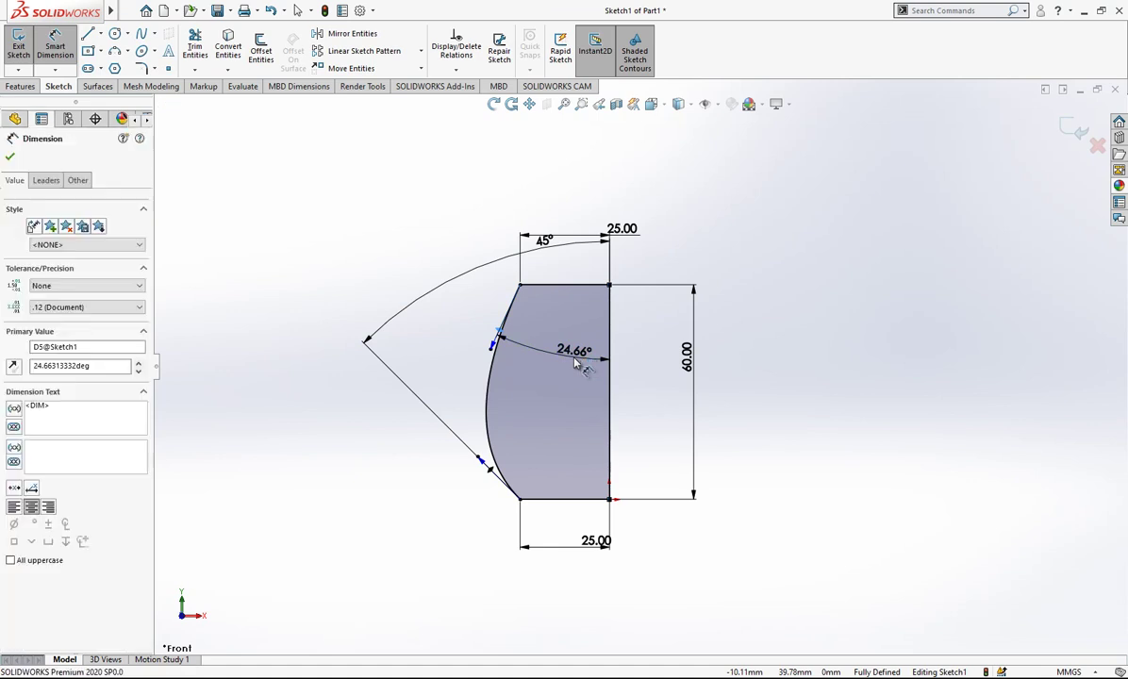
type("15")
key("Return")
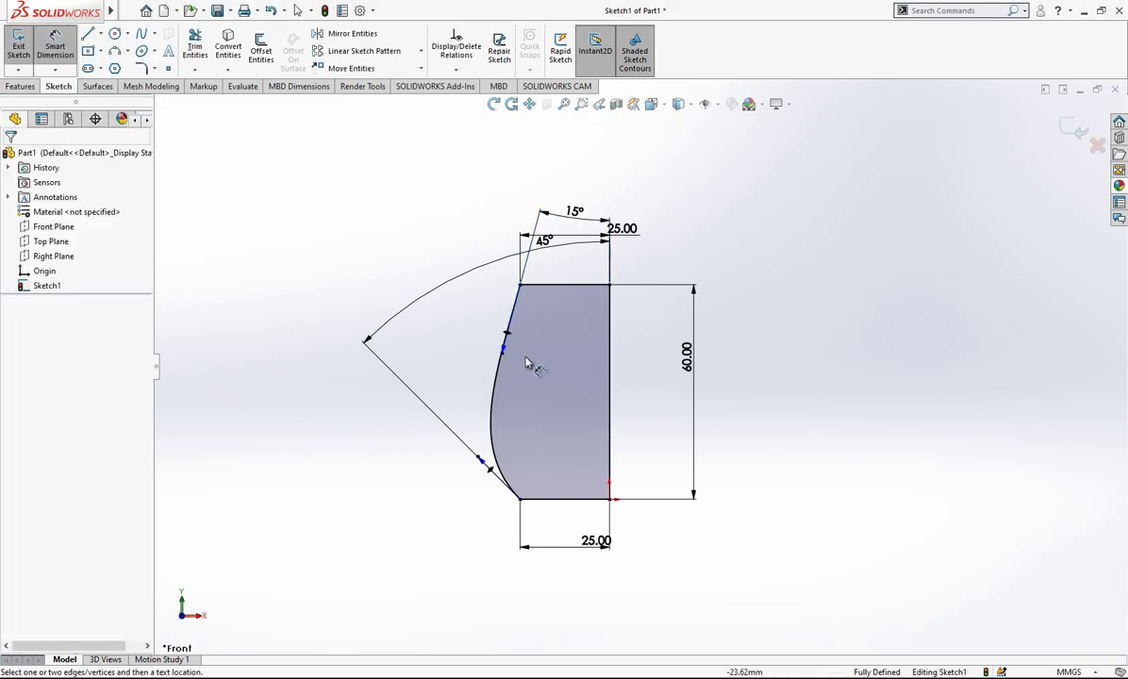
- Dimension the tangent magnitude of the spline's upper and lower handles to 70 mm each
left_click(507, 357)
left_click(556, 371)
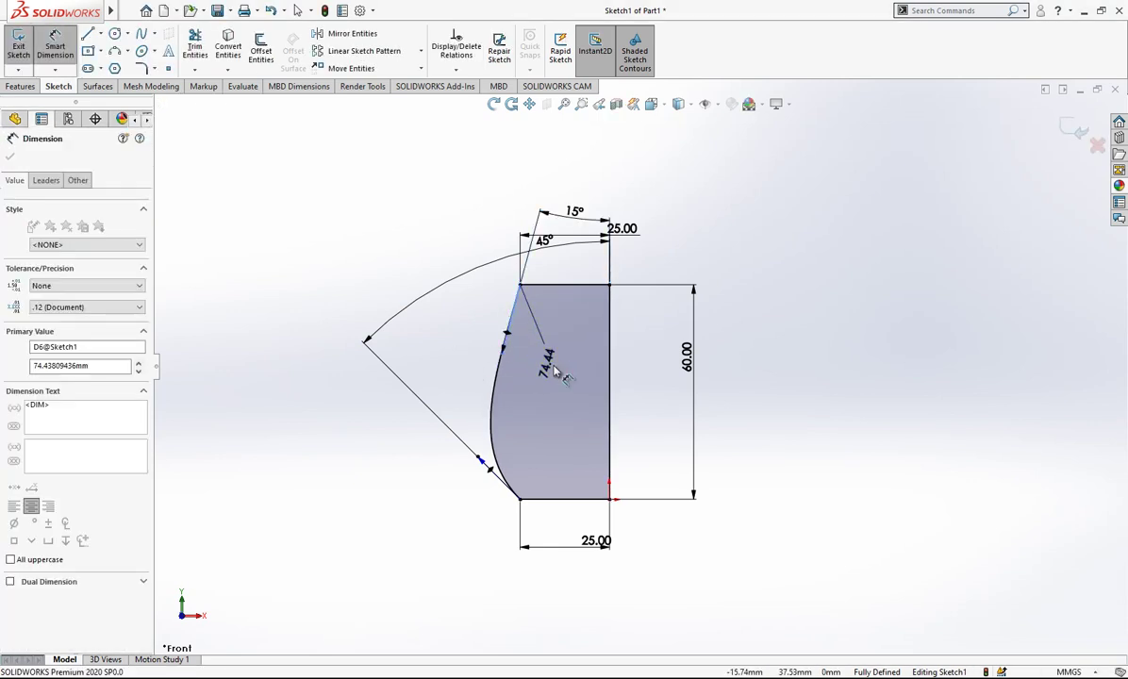
type("70")
key("Return")
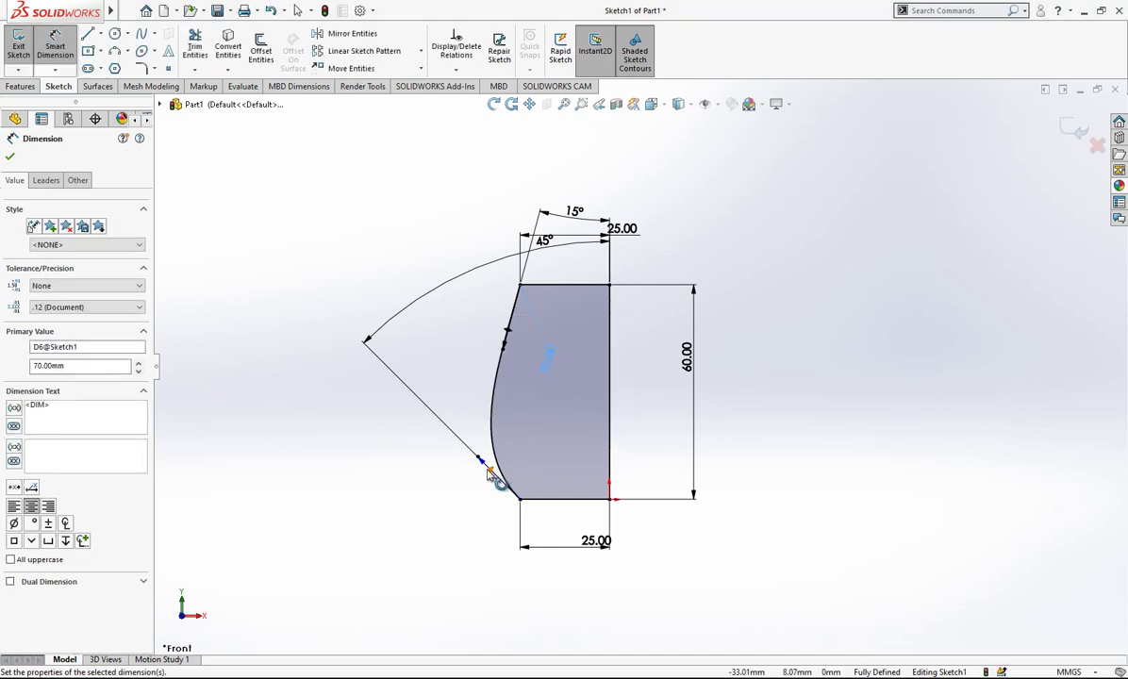
left_click(426, 479)
left_click(415, 474)
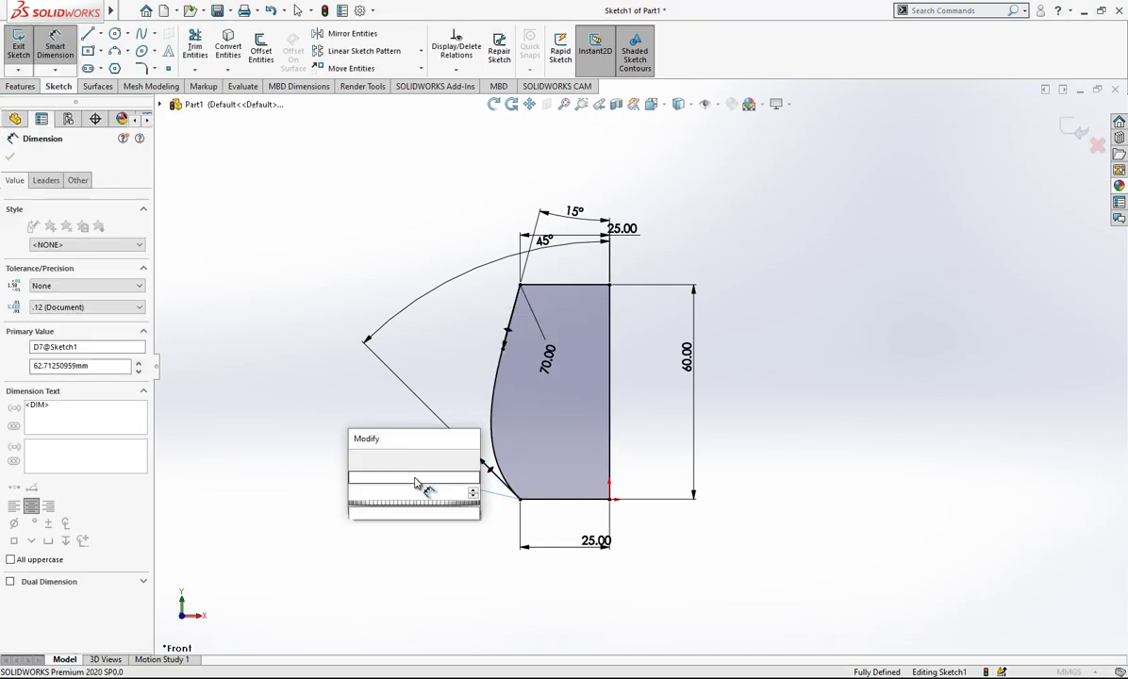
type("70")
key("Return")
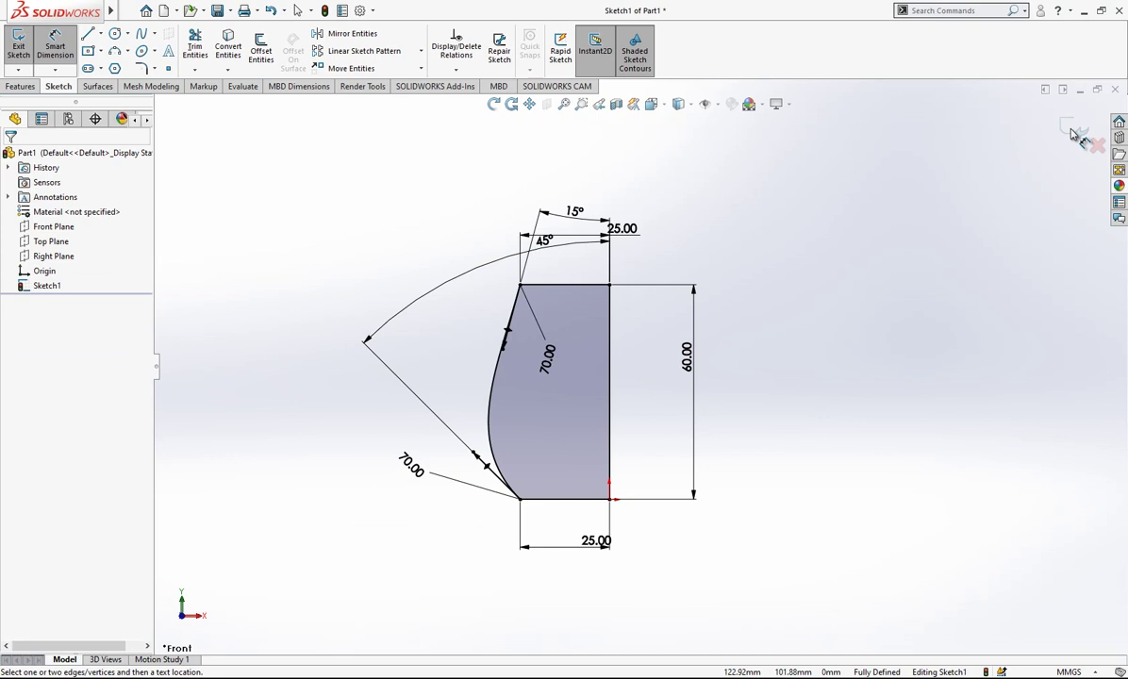
- Finish the sketch and revolve the profile 360° about its vertical line into a solid vase body
left_click(1071, 131)
left_click(18, 45)
left_click(32, 87)
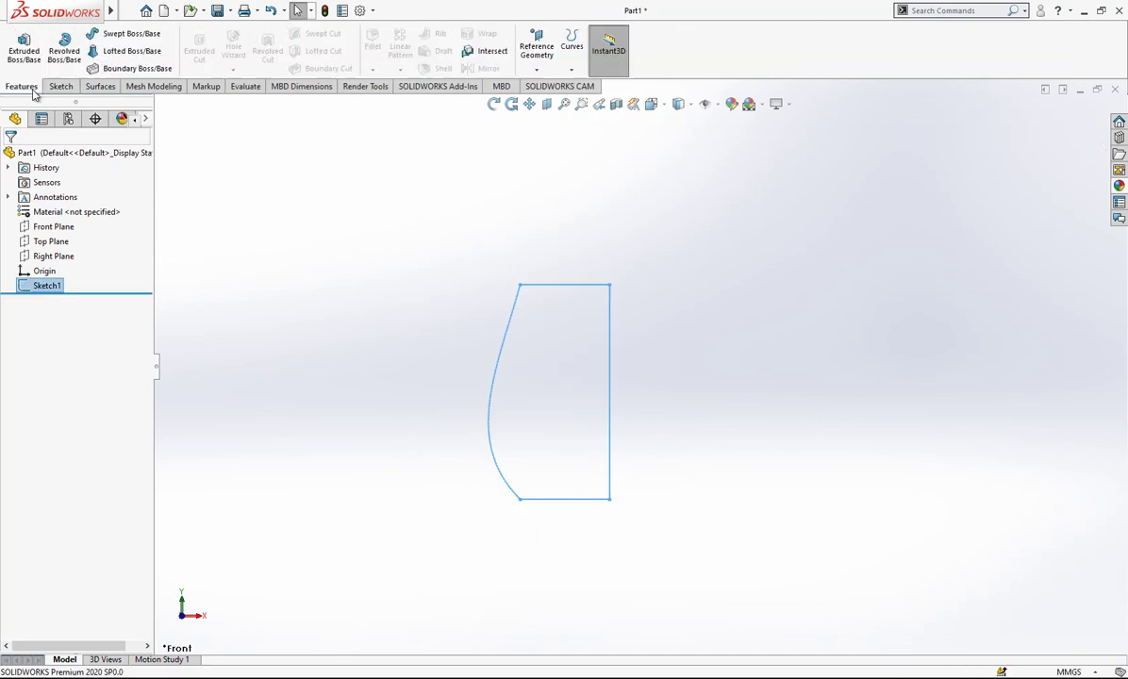
left_click(66, 52)
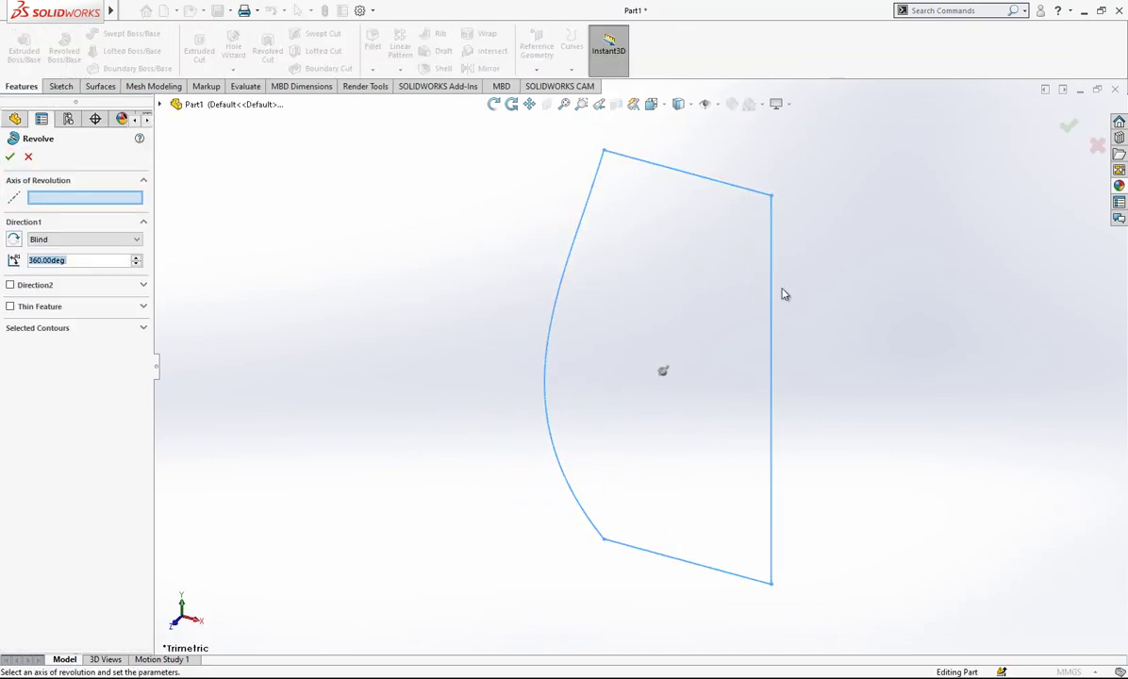
left_click(771, 289)
scroll(773, 300, "up", 3)
right_click(825, 320)
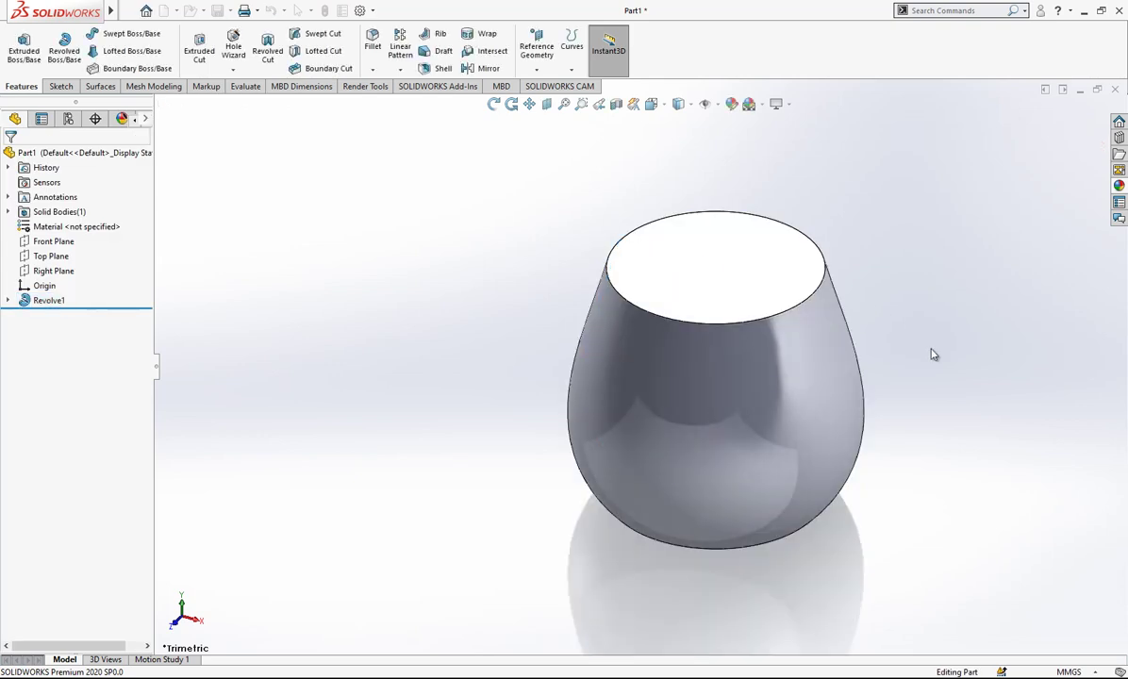
mouse_move(931, 352)
middle_mouse_down()
mouse_move(844, 388)
mouse_move(869, 302)
mouse_move(851, 385)
middle_mouse_up()
scroll(797, 323, "down", 4)
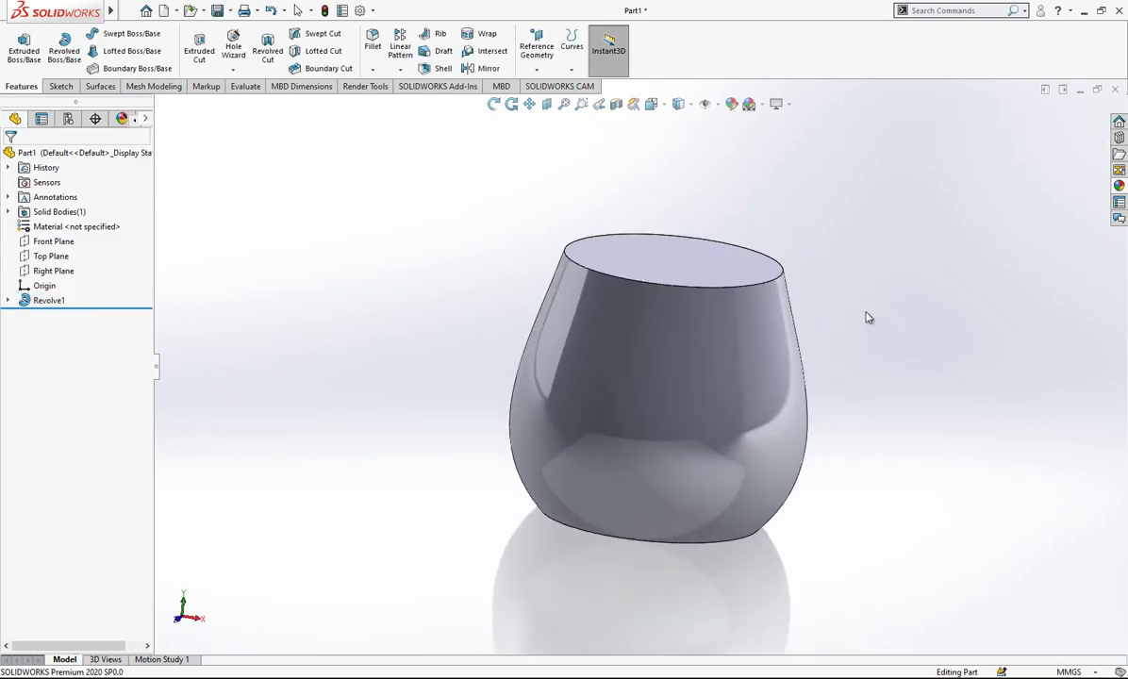
scroll(773, 325, "up", 2)
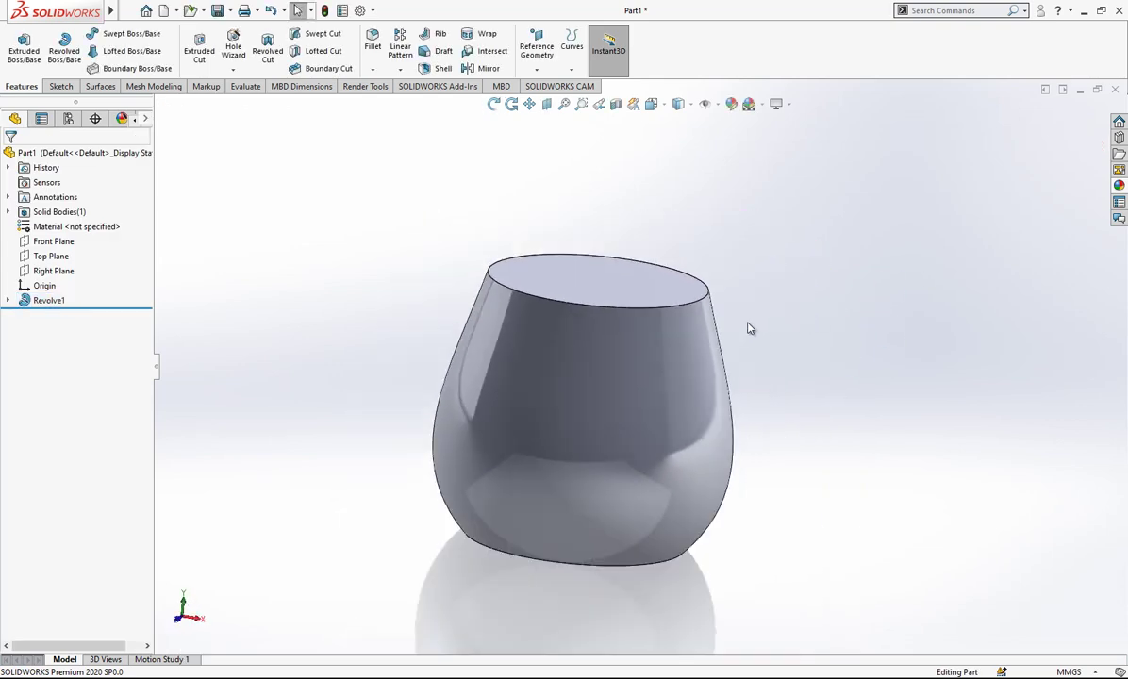
- Offset the vase's side and bottom faces 6 mm inward as a new surface
left_click(103, 86)
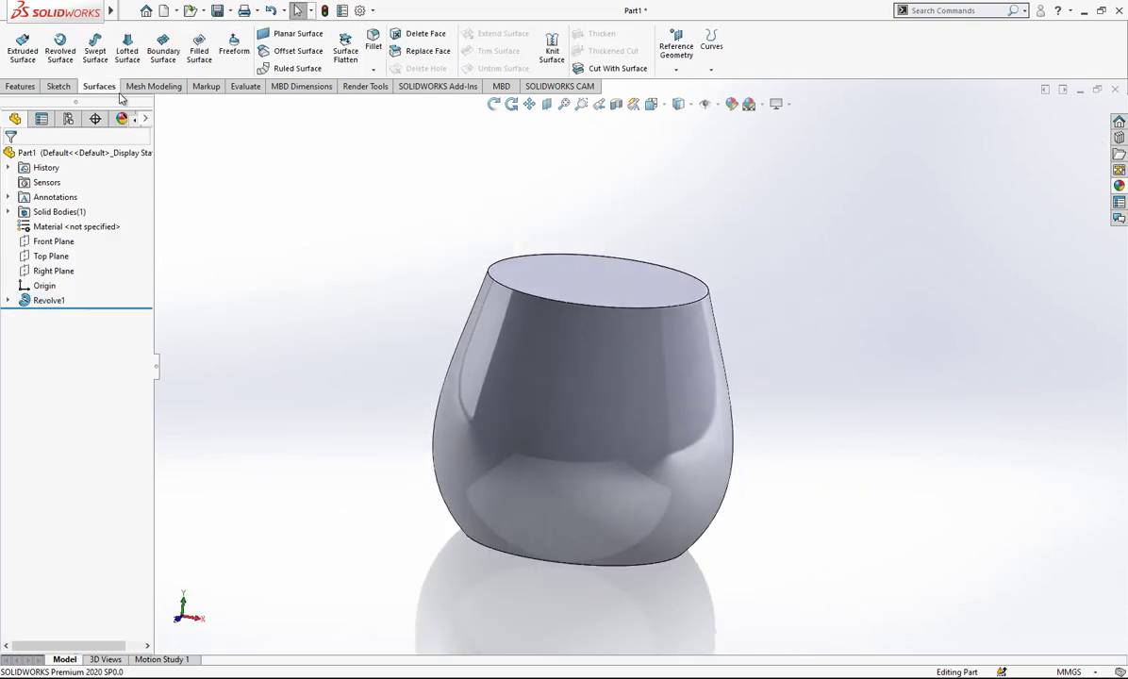
left_click(291, 59)
left_click(579, 418)
middle_click_drag(579, 418, 570, 310)
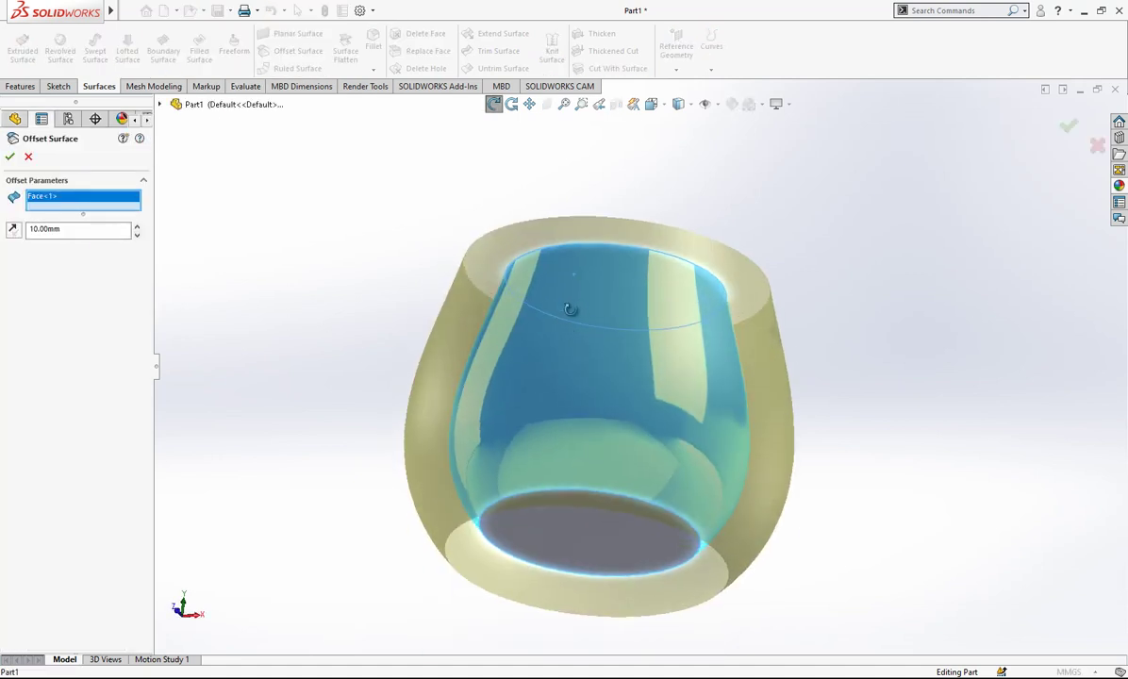
left_click(507, 517)
left_click(51, 241)
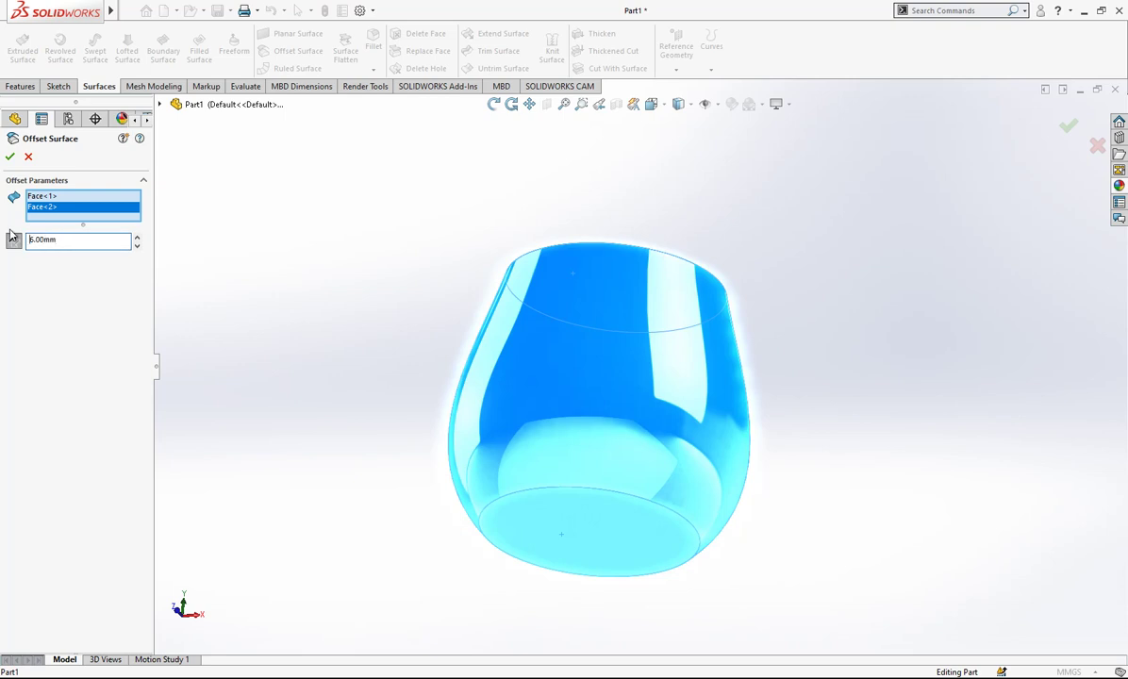
middle_click_drag(424, 204, 595, 407)
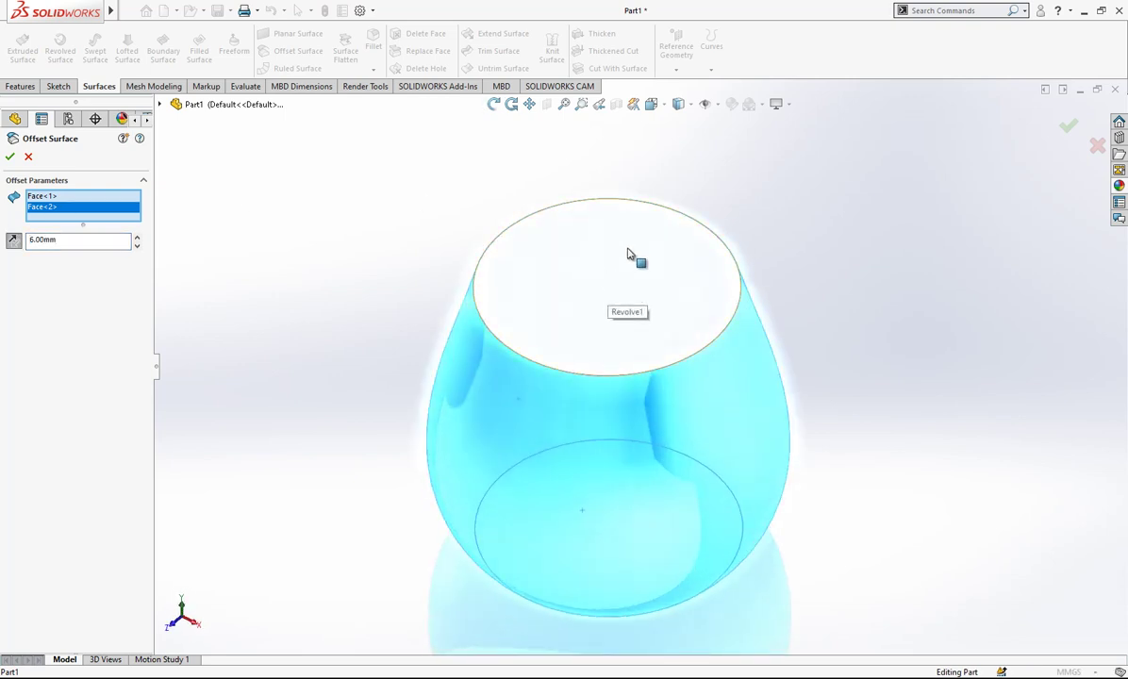
key("Return")
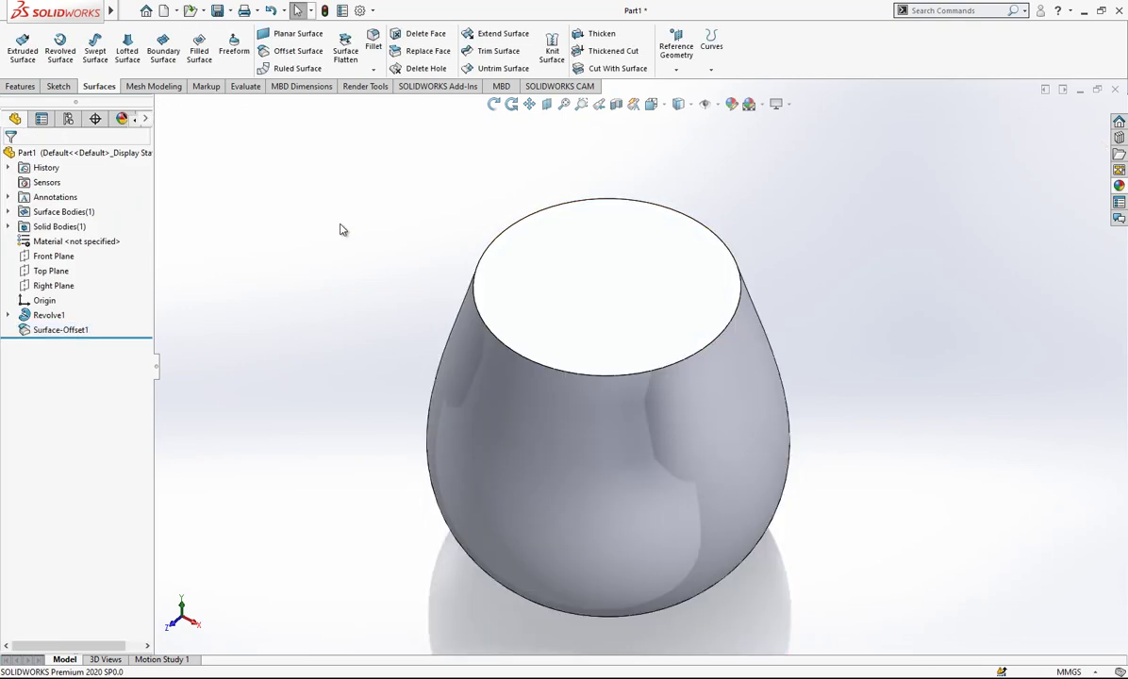
- Hide the offset surface body inside the vase
left_click(9, 212)
left_click(76, 227)
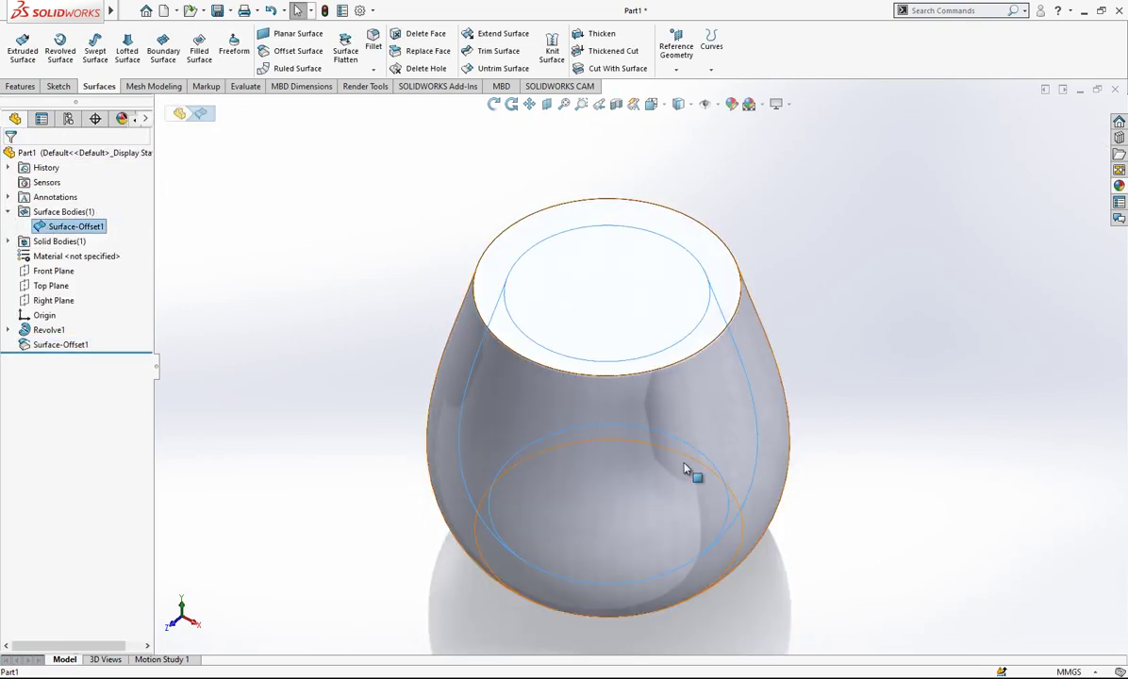
middle_click_drag(688, 469, 665, 403)
left_click(418, 264)
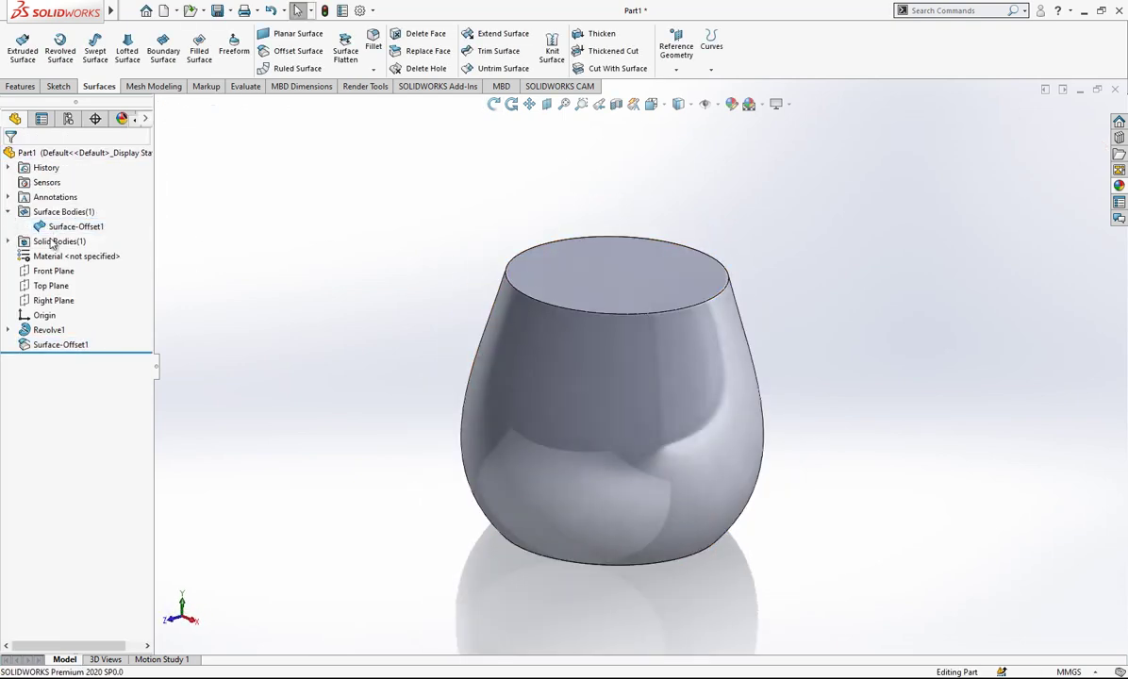
left_click(87, 228)
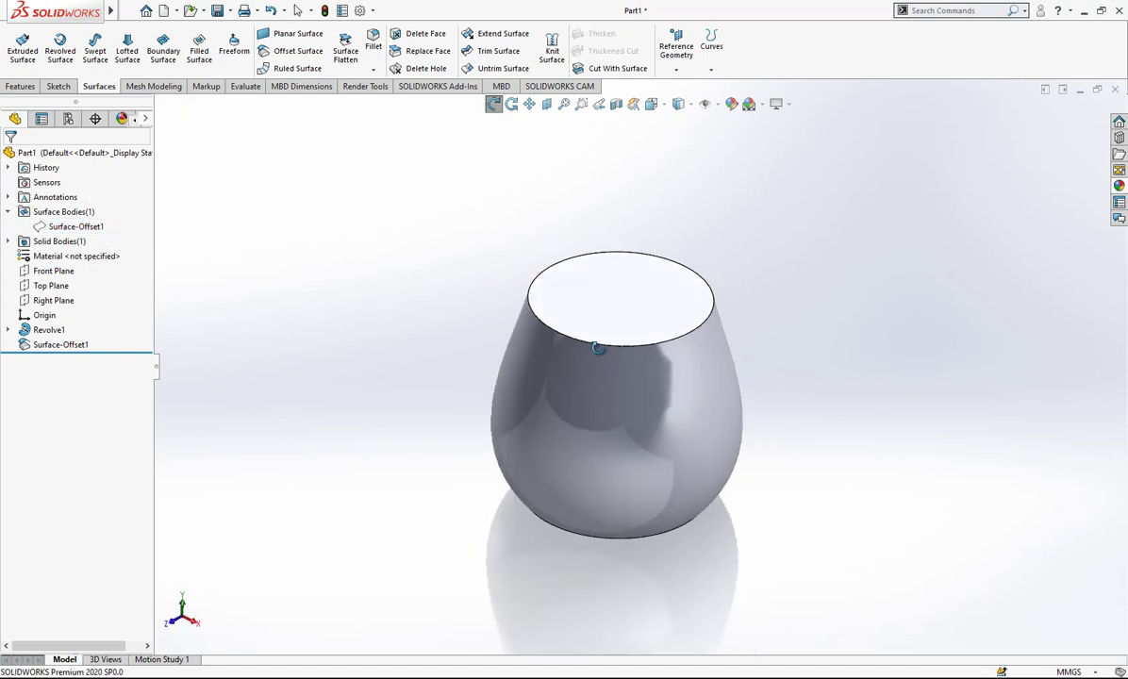
left_click(65, 272)
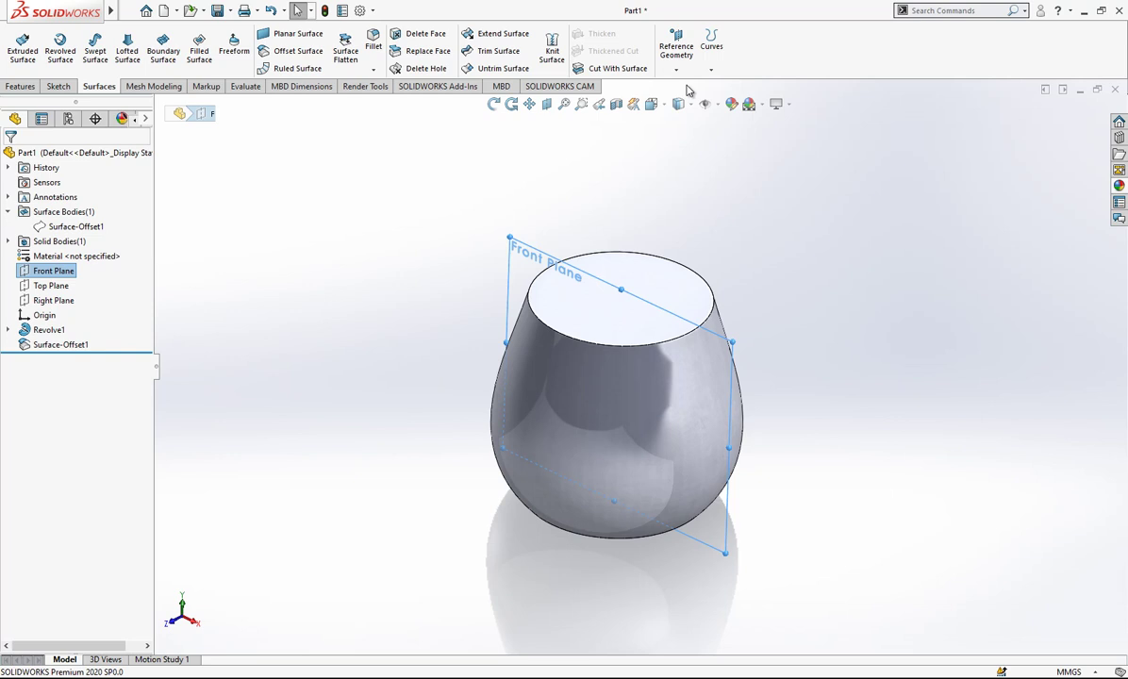
left_click(712, 70)
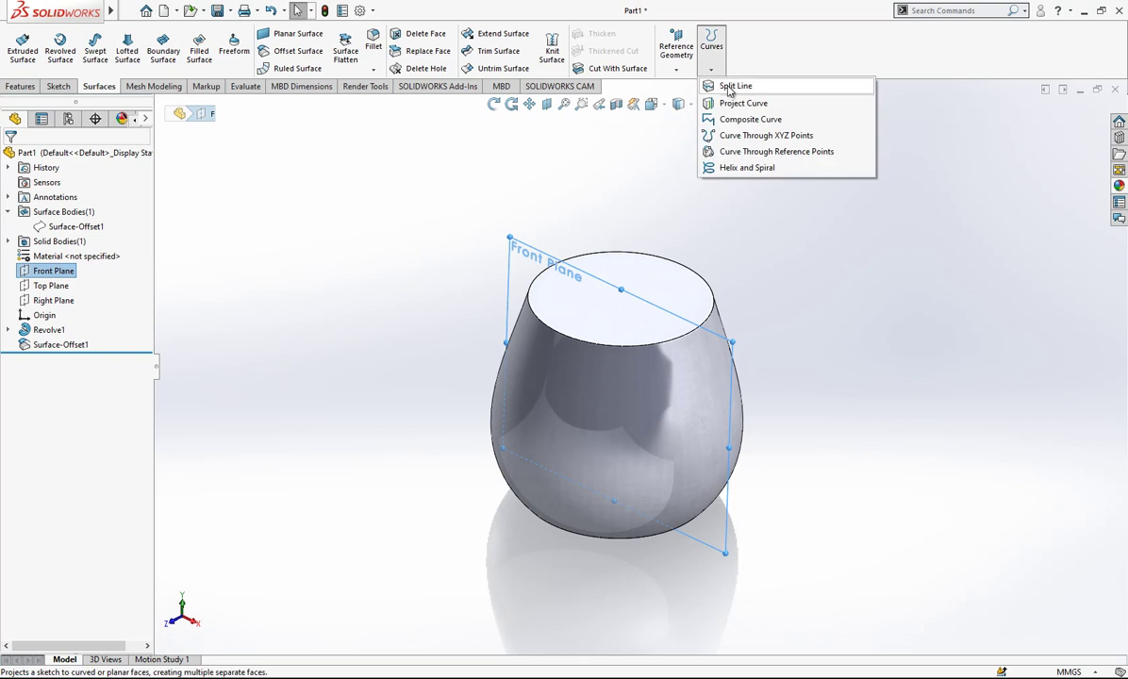
left_click(729, 88)
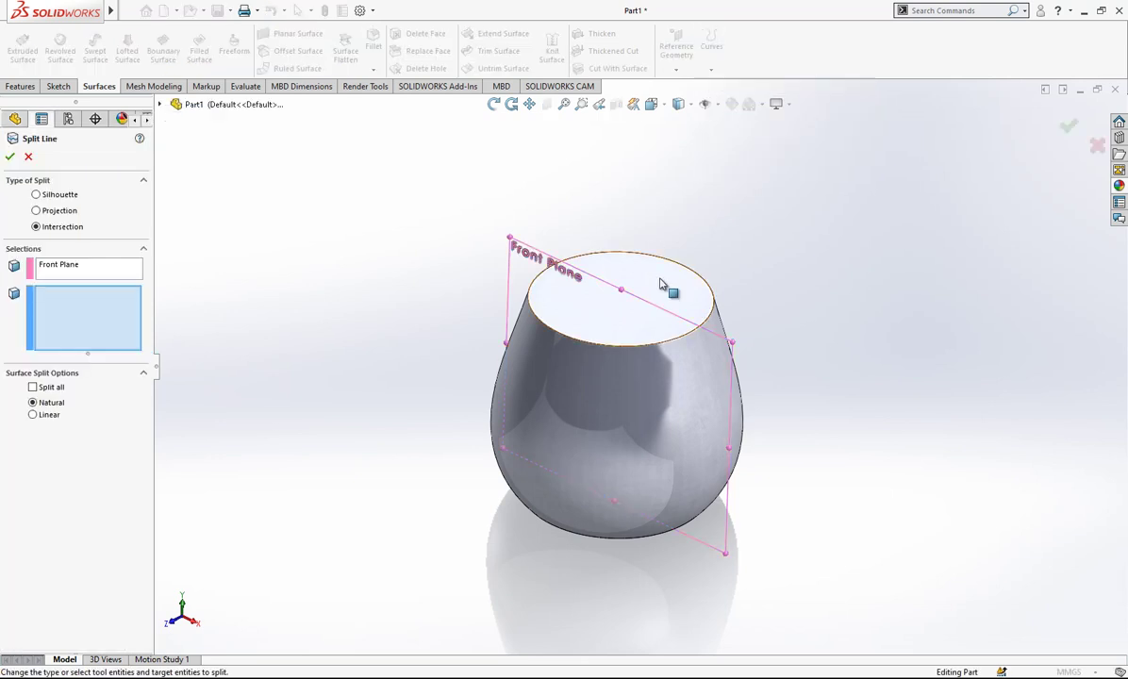
left_click(29, 158)
- Split the vase's curved side face with an Intersection split line, using the Front Plane as the splitting tool
left_click(711, 70)
left_click(730, 85)
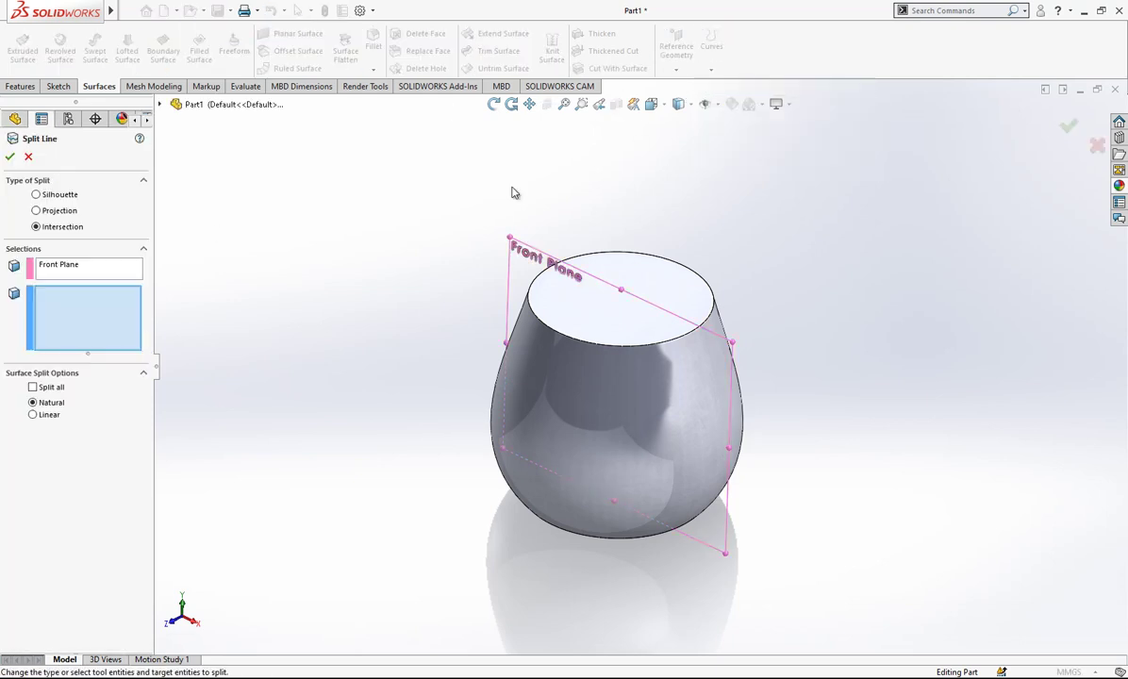
left_click(95, 269)
left_click(102, 288)
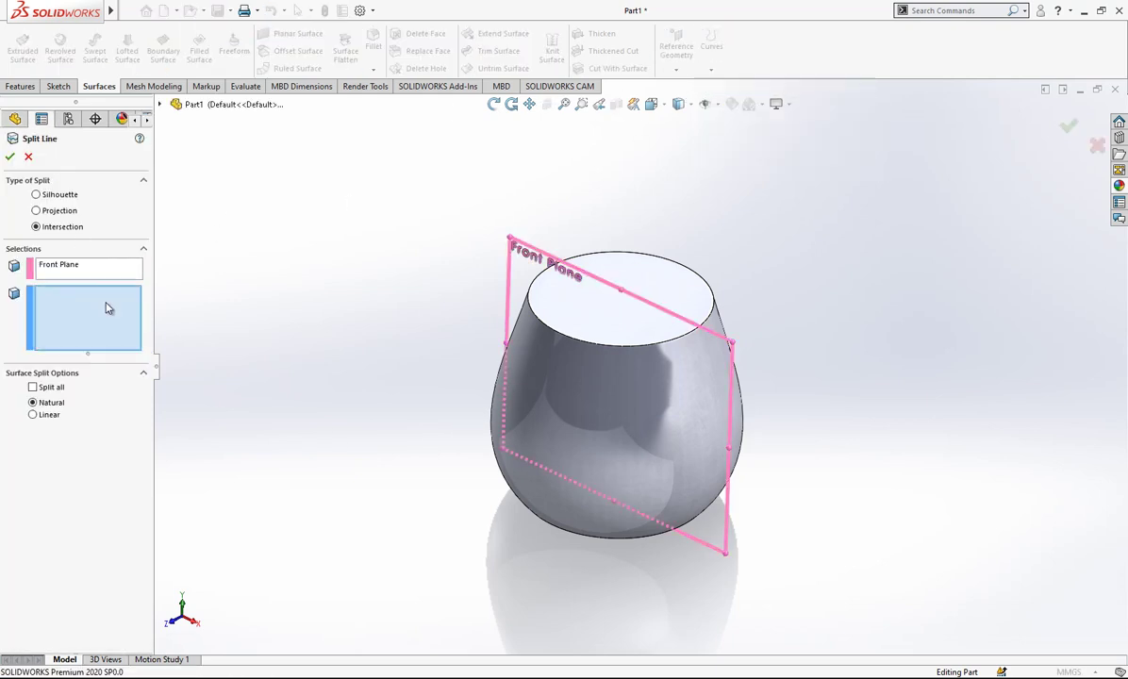
left_click(556, 353)
scroll(687, 419, "up", 1)
middle_click_drag(686, 419, 462, 322)
scroll(715, 363, "down", 1)
right_click(804, 254)
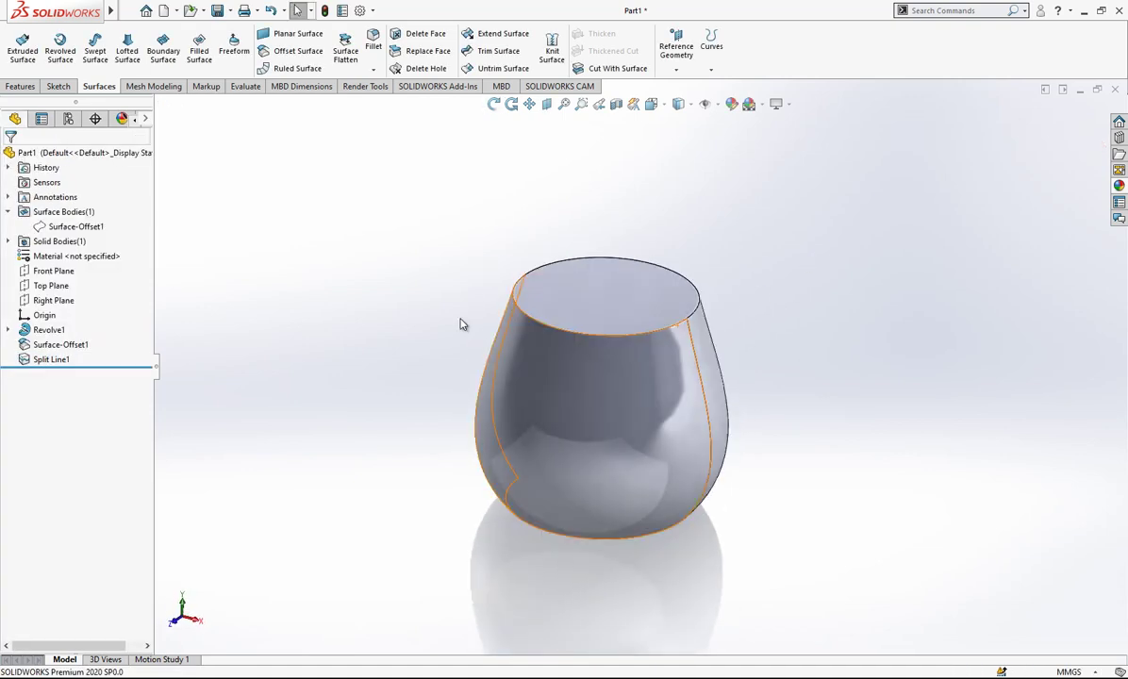
- Sketch a line on the Top Plane from the origin outward in the negative X direction, ending beyond the vase wall
left_click(51, 285)
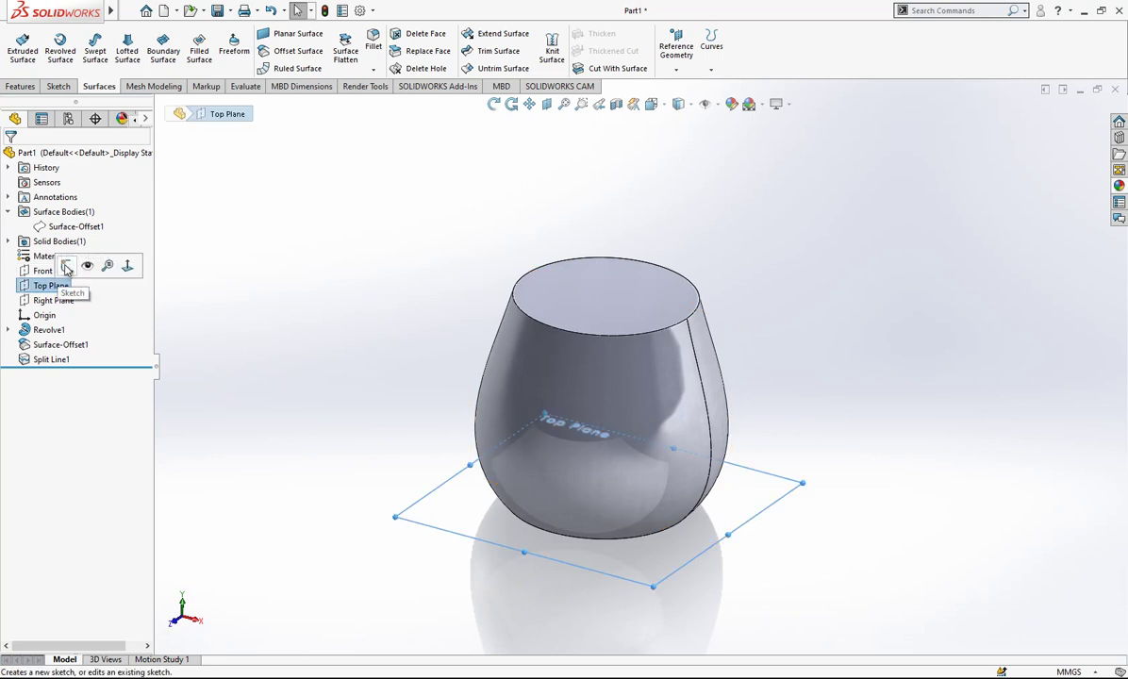
left_click(62, 254)
middle_click_drag(545, 345, 578, 384)
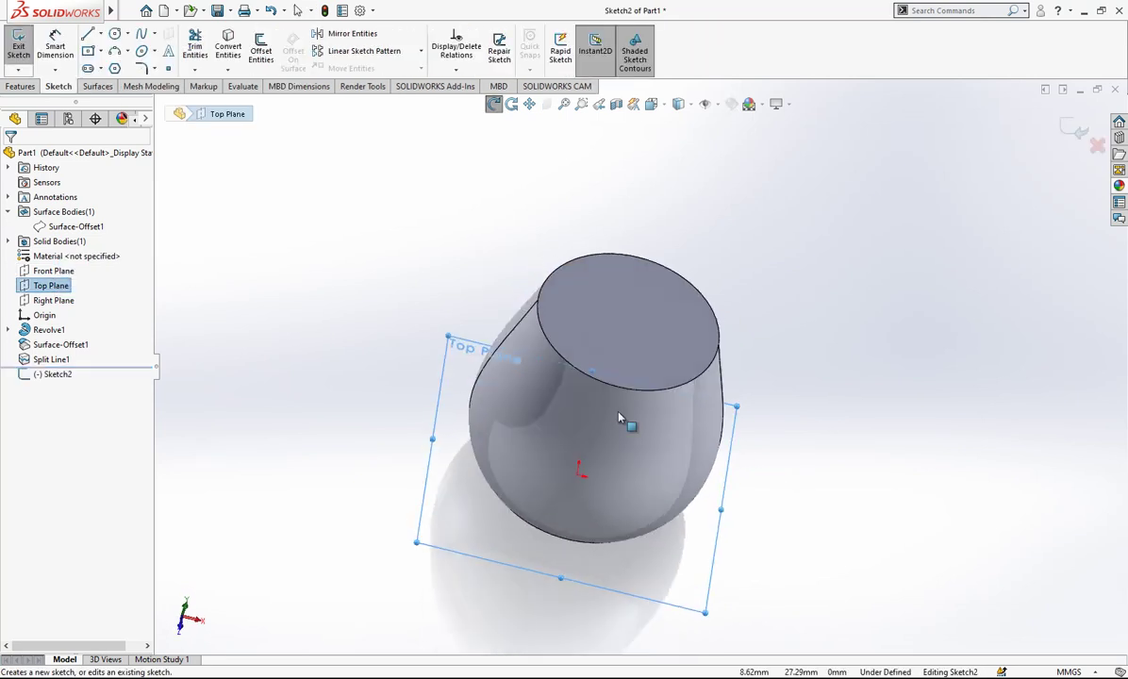
left_click(87, 34)
left_click(579, 469)
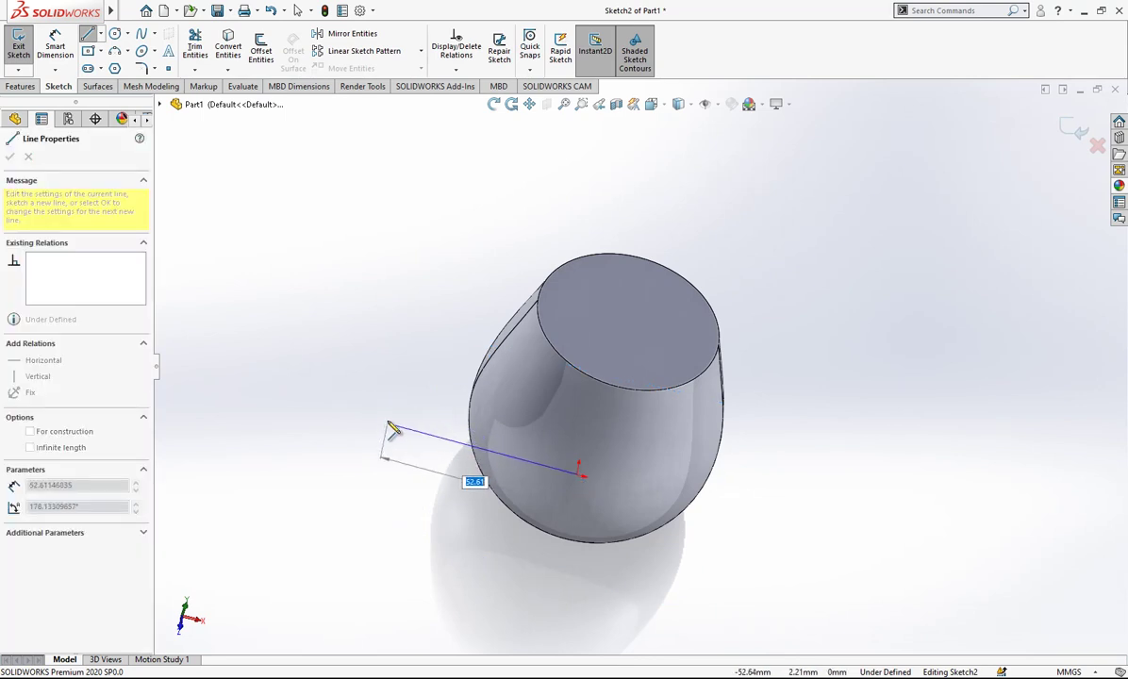
left_click(387, 397)
key("Escape")
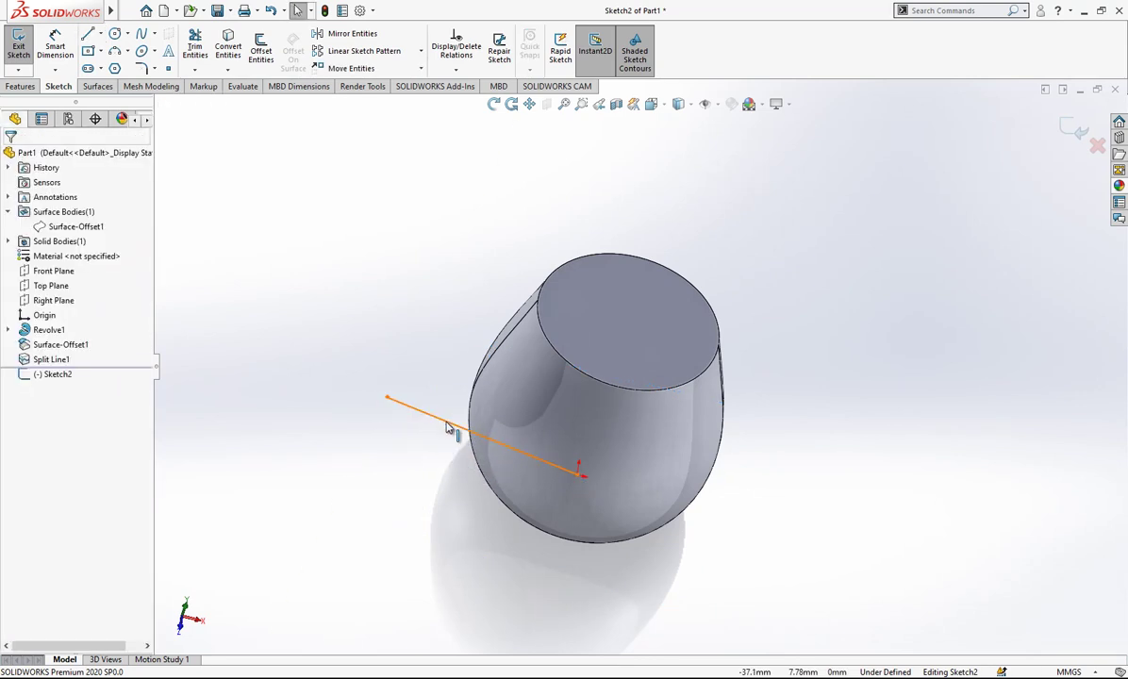
- Make the Top Plane sketch line horizontal and finish the sketch
left_click(443, 420)
left_click(485, 364)
key("Escape")
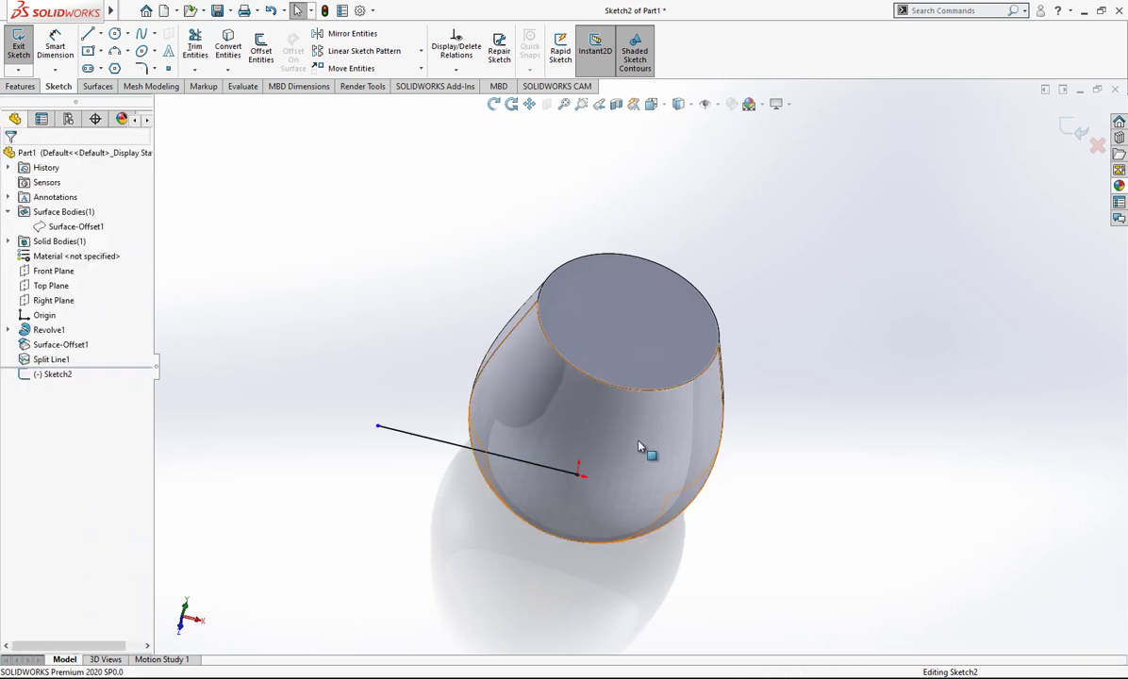
mouse_move(644, 453)
middle_mouse_down()
mouse_move(764, 289)
mouse_move(707, 373)
middle_mouse_up()
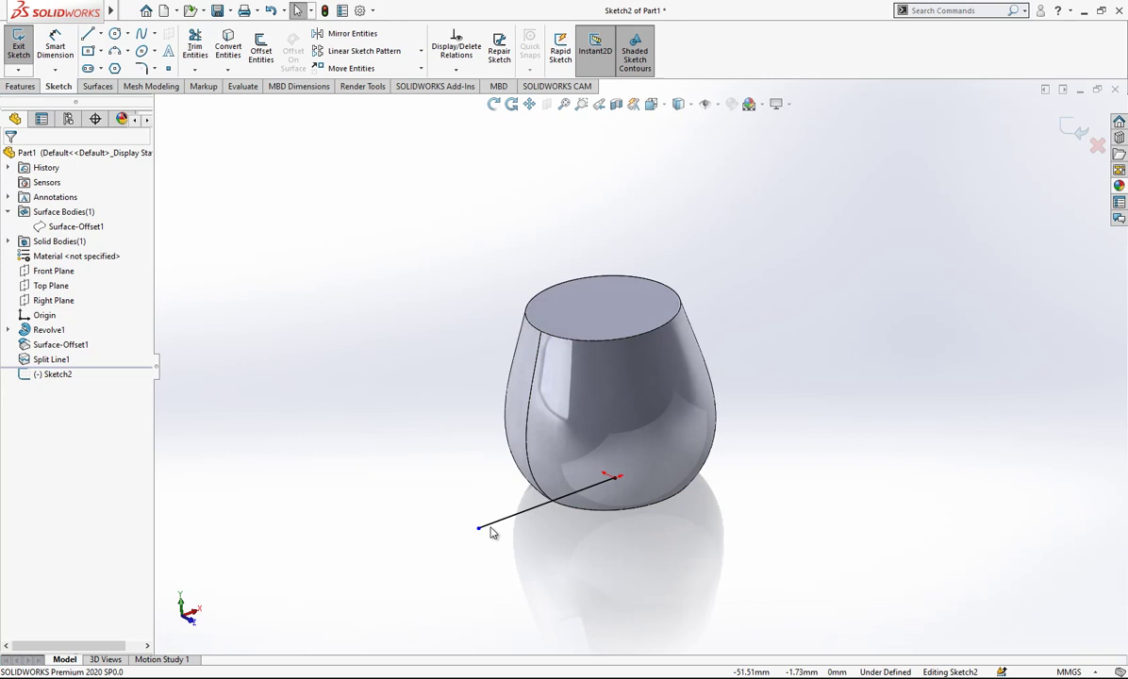
left_click(1066, 128)
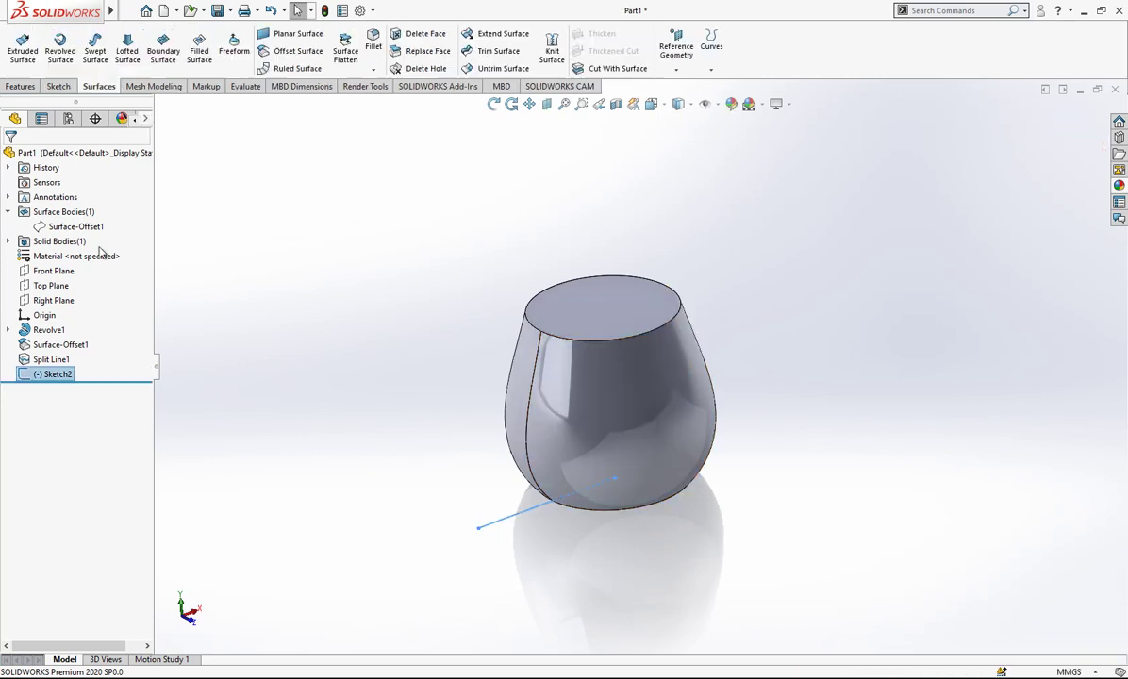
- Sketch a vertical line on the Front Plane from the origin up to the vase's top edge, and finish the sketch
left_click(53, 270)
left_click(74, 248)
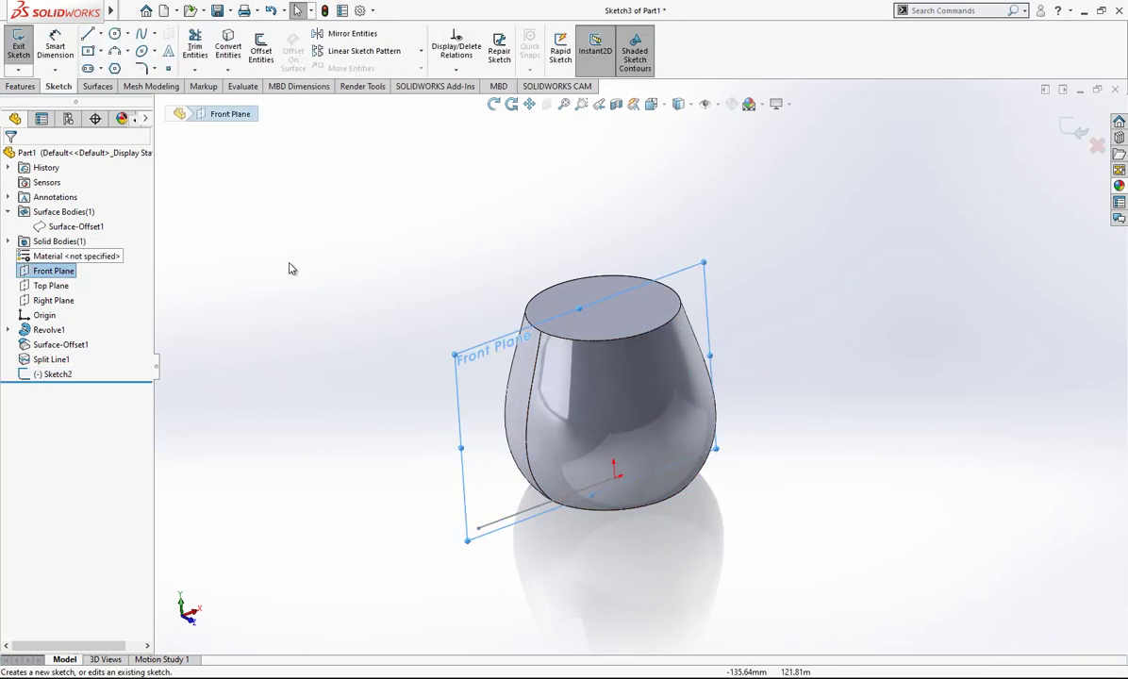
key("space")
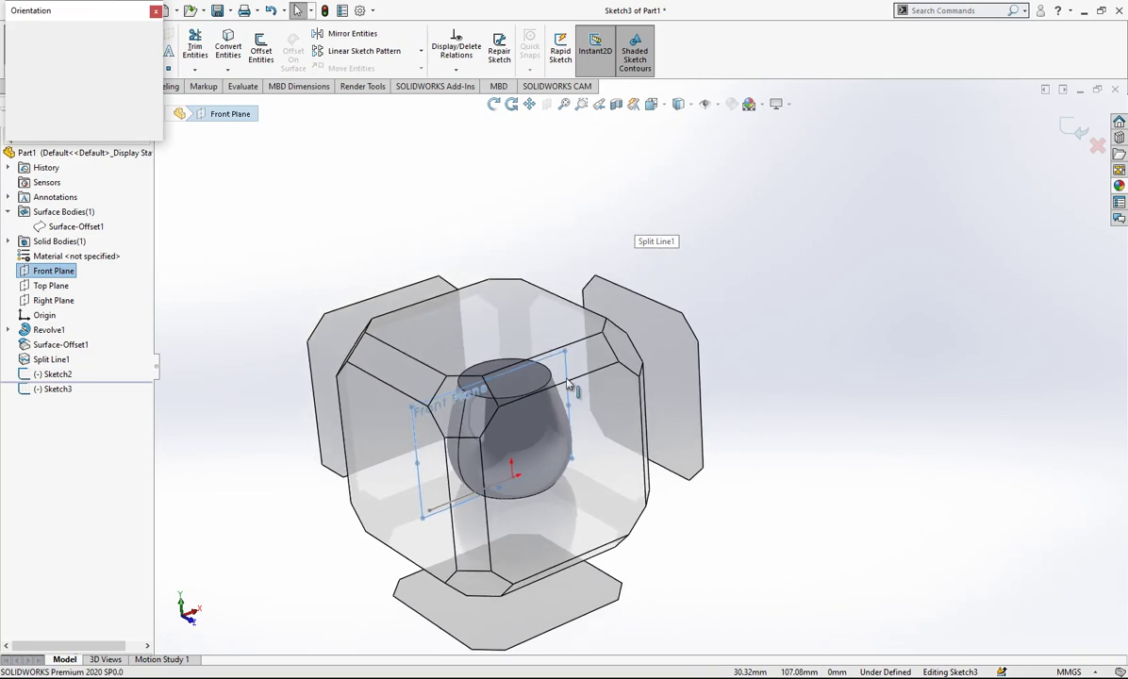
left_click(544, 396)
key("z")
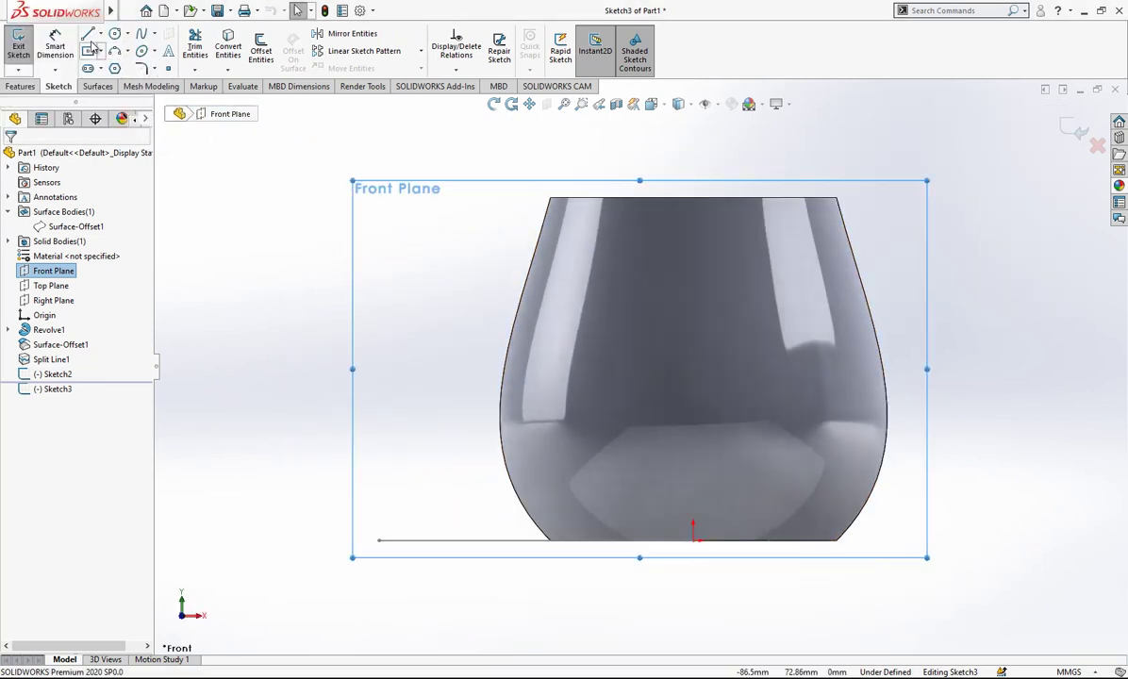
left_click(88, 34)
left_click(693, 541)
left_click(693, 540)
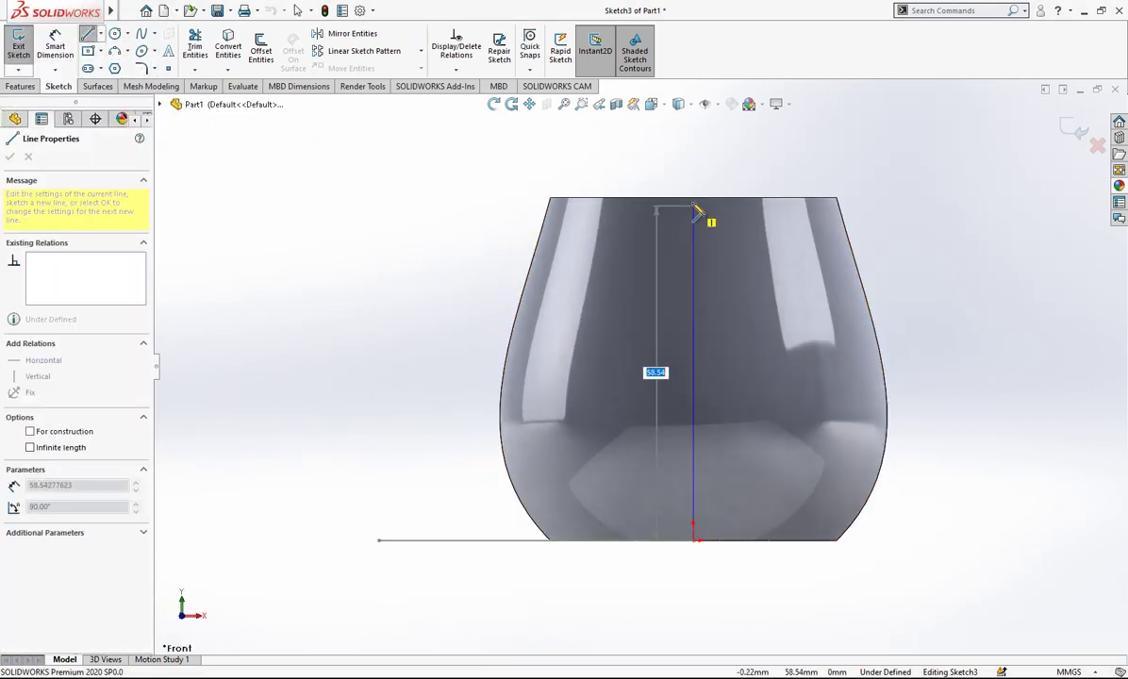
left_click(693, 199)
key("Escape")
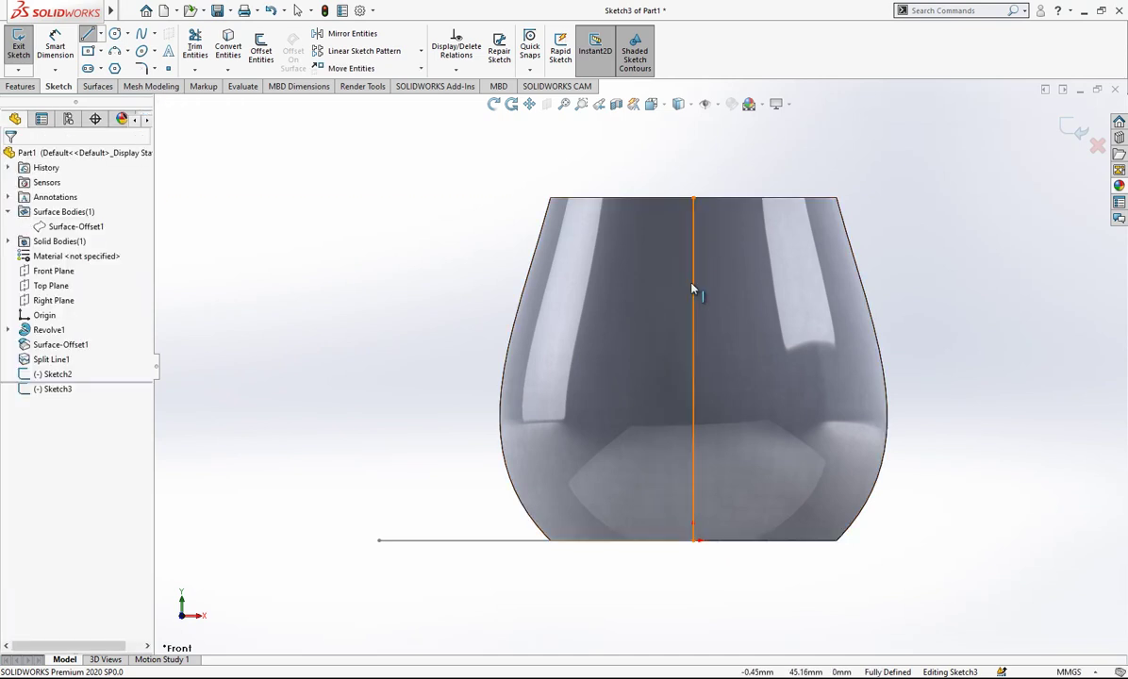
mouse_move(692, 290)
middle_mouse_down()
mouse_move(733, 371)
mouse_move(717, 347)
middle_mouse_up()
left_click(1082, 116)
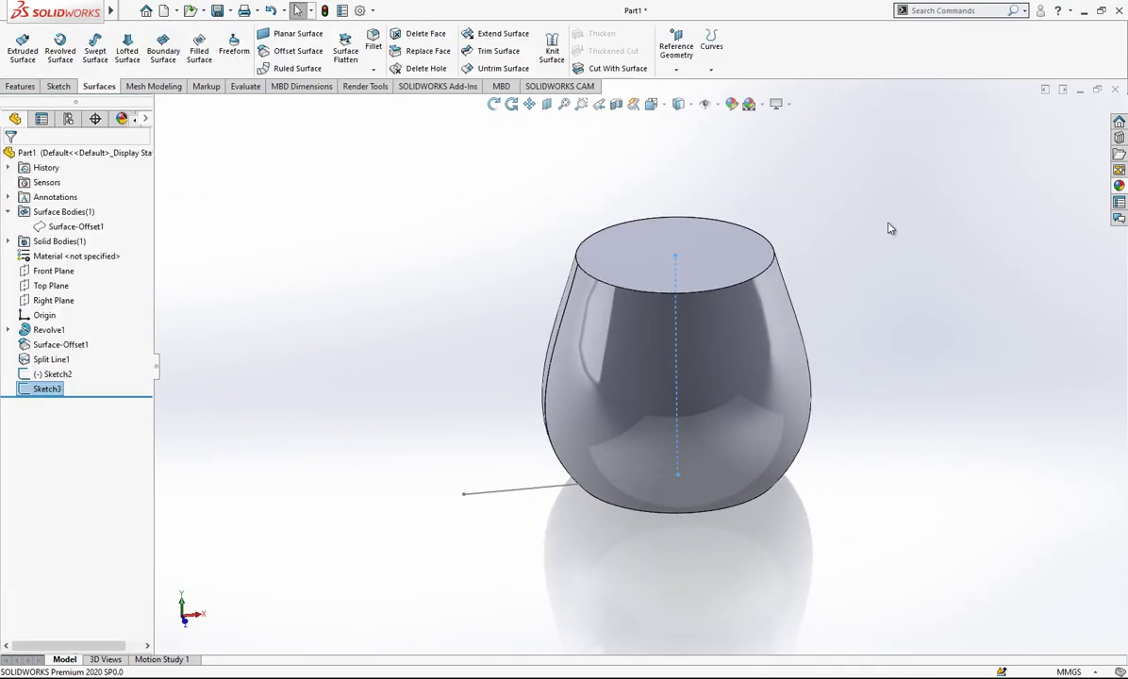
- Start a swept surface with the horizontal line as the profile and the vertical centre line as the path
scroll(888, 224, "down", 1)
left_click(228, 139)
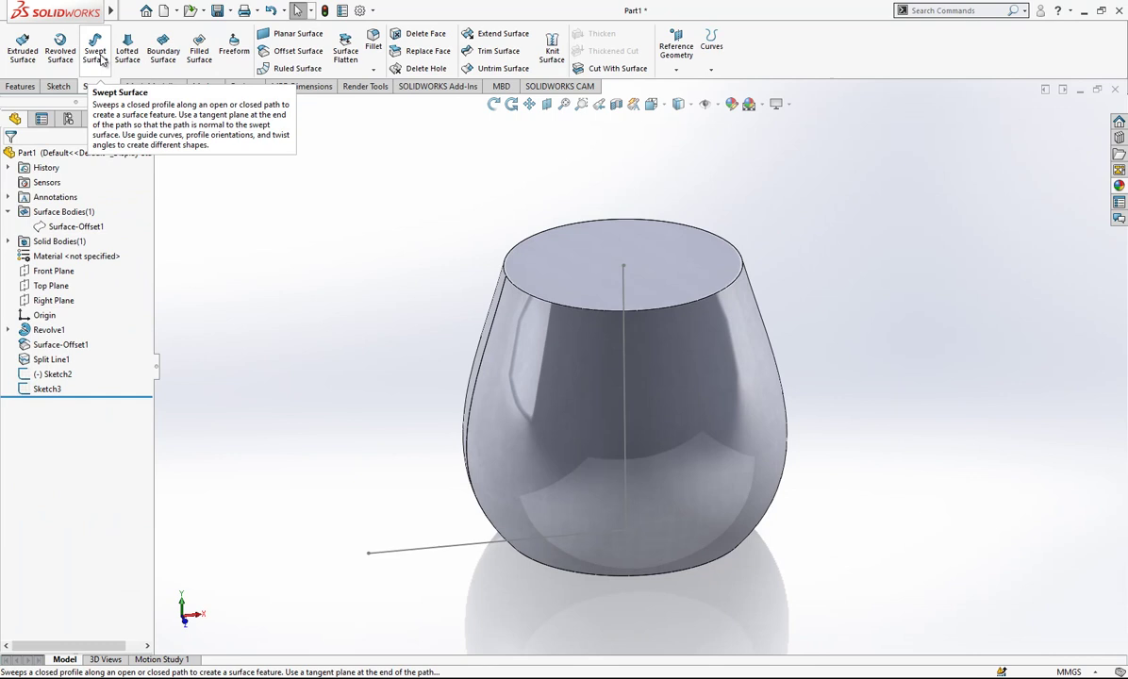
left_click(95, 49)
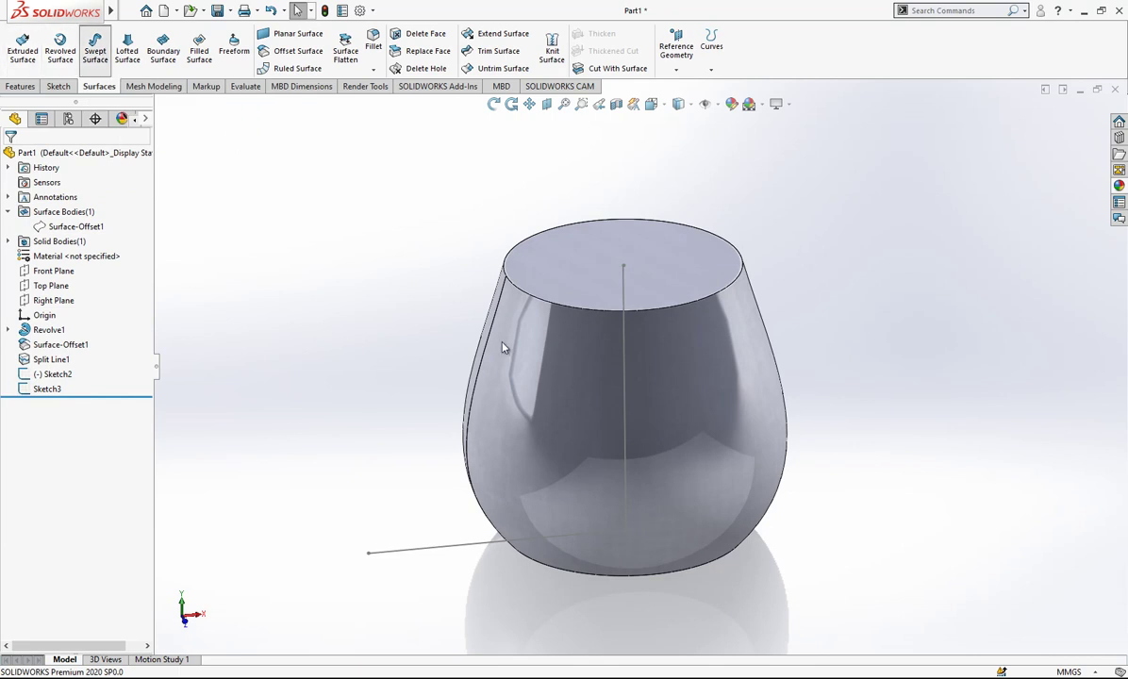
left_click(436, 555)
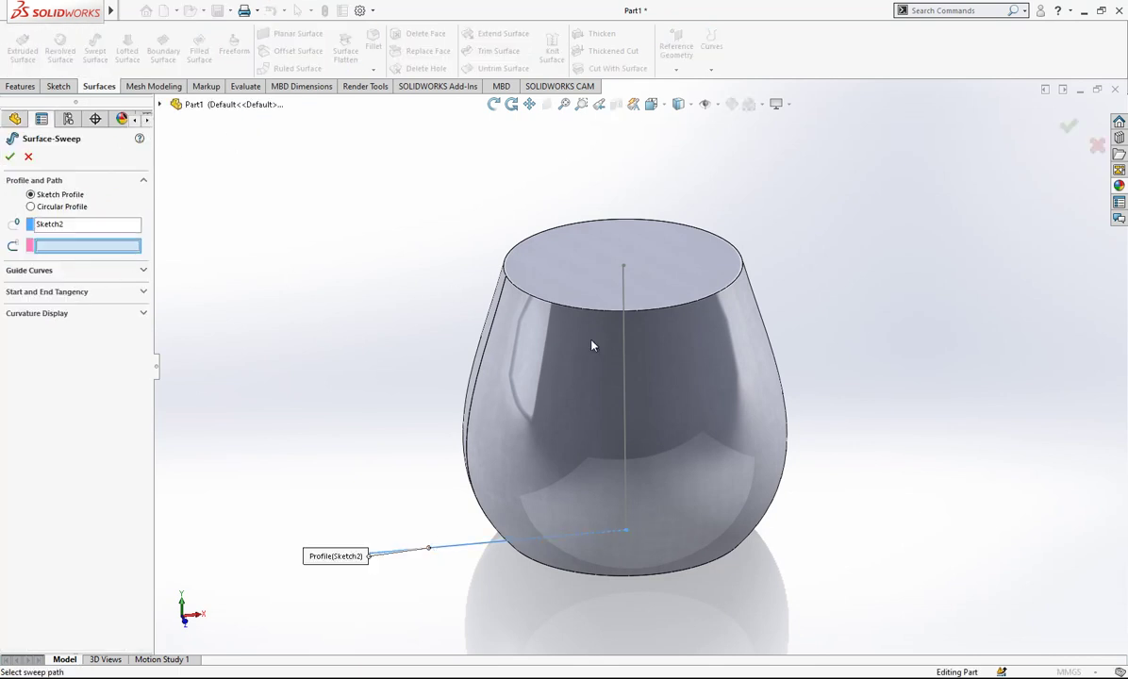
left_click(624, 347)
mouse_move(637, 352)
middle_mouse_down()
mouse_move(674, 377)
mouse_move(639, 355)
middle_mouse_up()
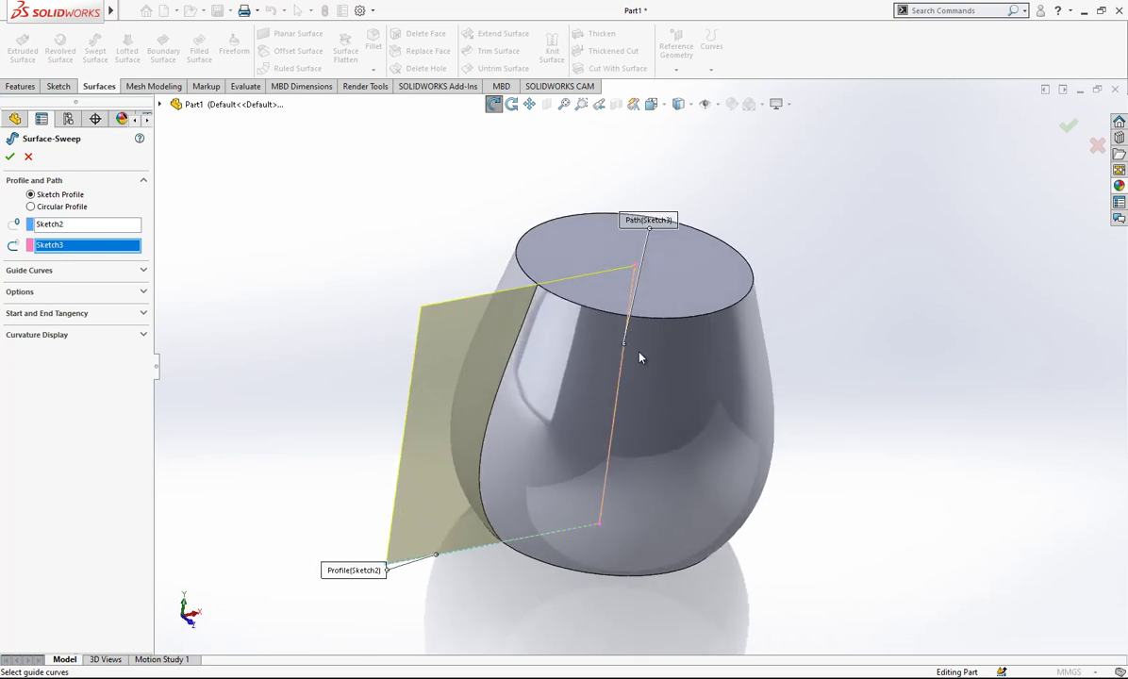
- Give the swept surface a specified profile twist of 0.5 revolutions along its path
left_click(67, 295)
left_click(85, 347)
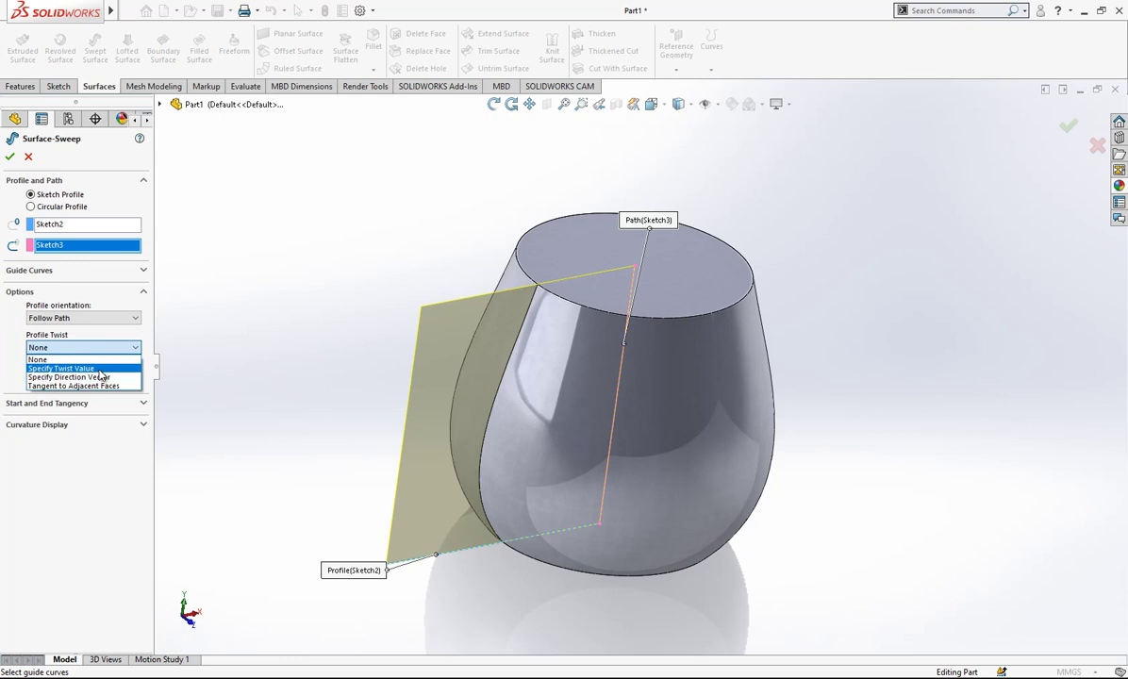
left_click(92, 367)
left_click(58, 359)
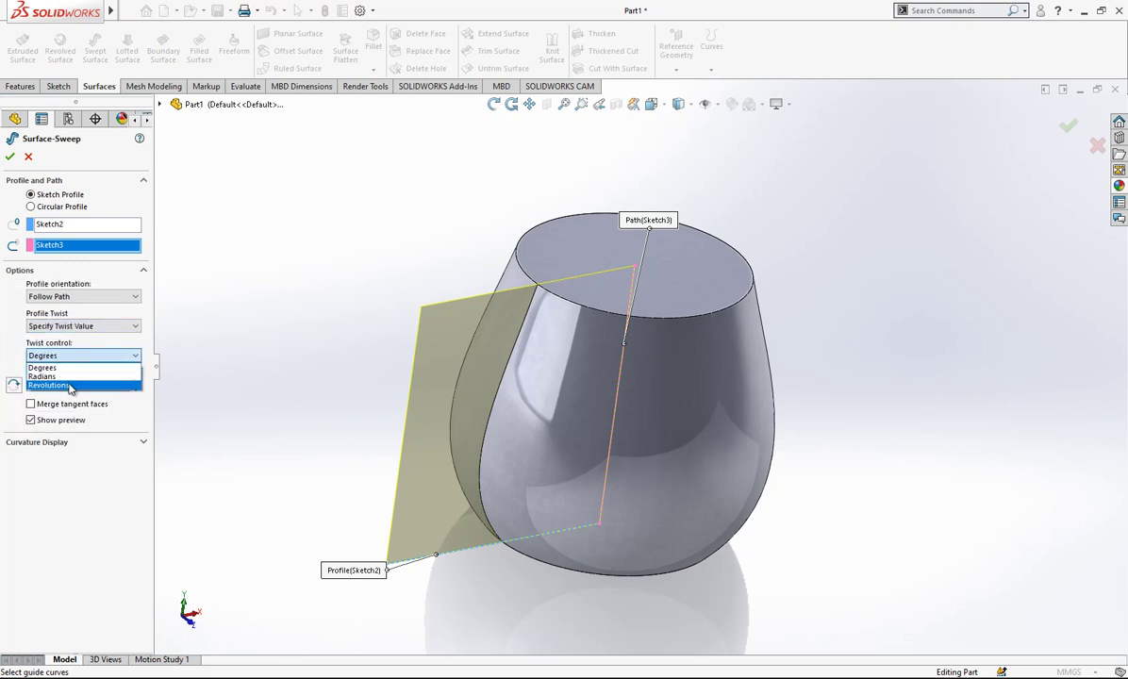
left_click(86, 384)
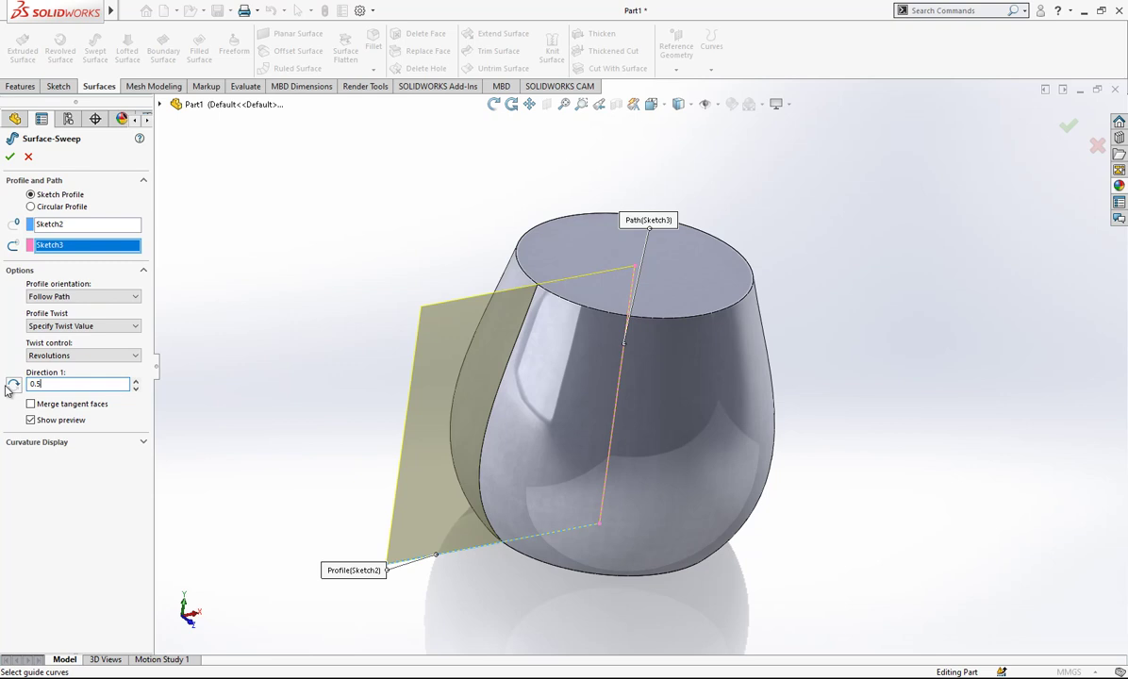
type("0.5")
key("Return")
middle_click_drag(517, 395, 461, 477)
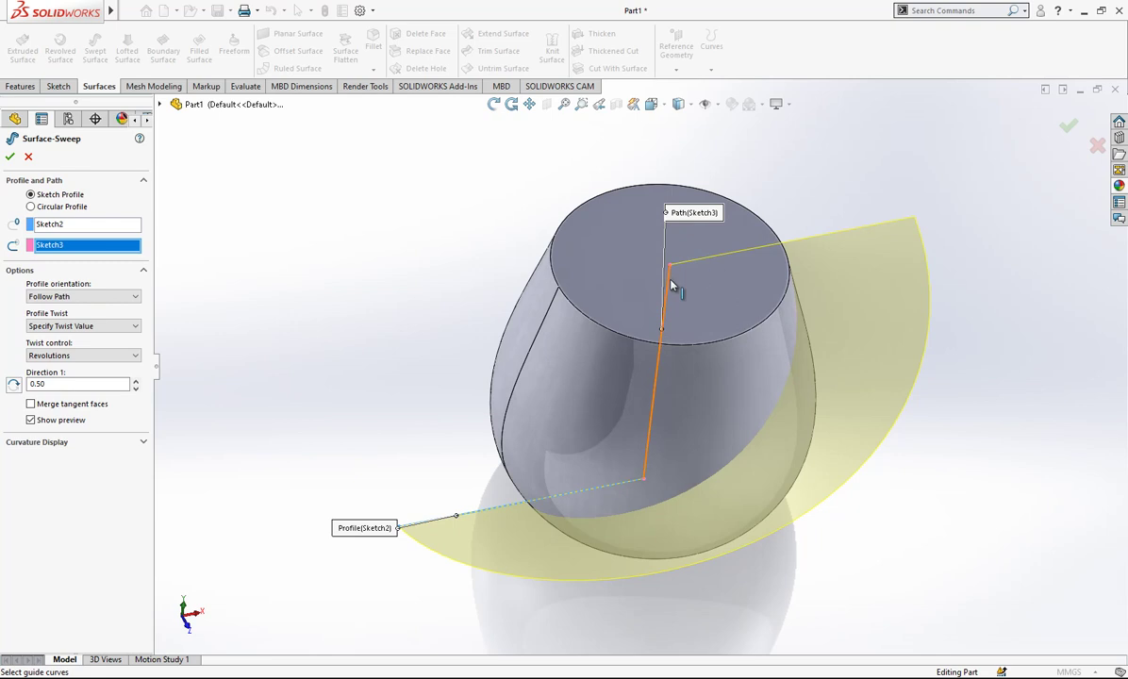
- Complete the twisted swept surface through the vase body
middle_click_drag(672, 285, 651, 351)
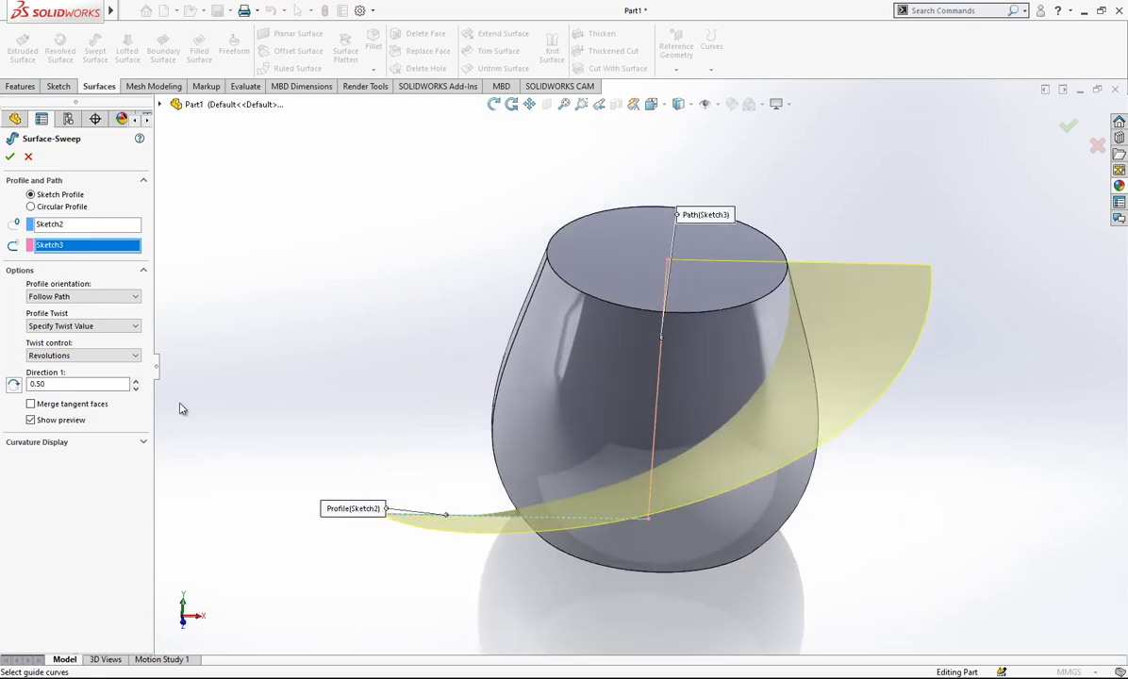
left_click(10, 157)
middle_click_drag(425, 378, 536, 372)
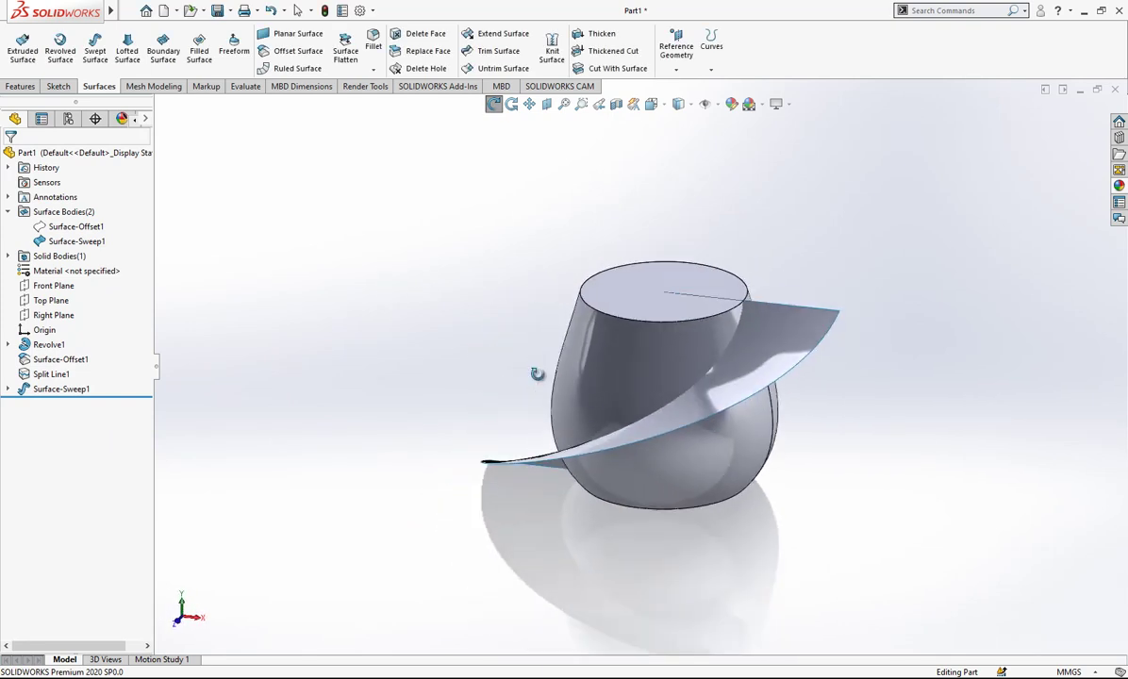
- Create a reference axis through the origin perpendicular to the vase's top face and extend it above the rim
left_click(44, 331)
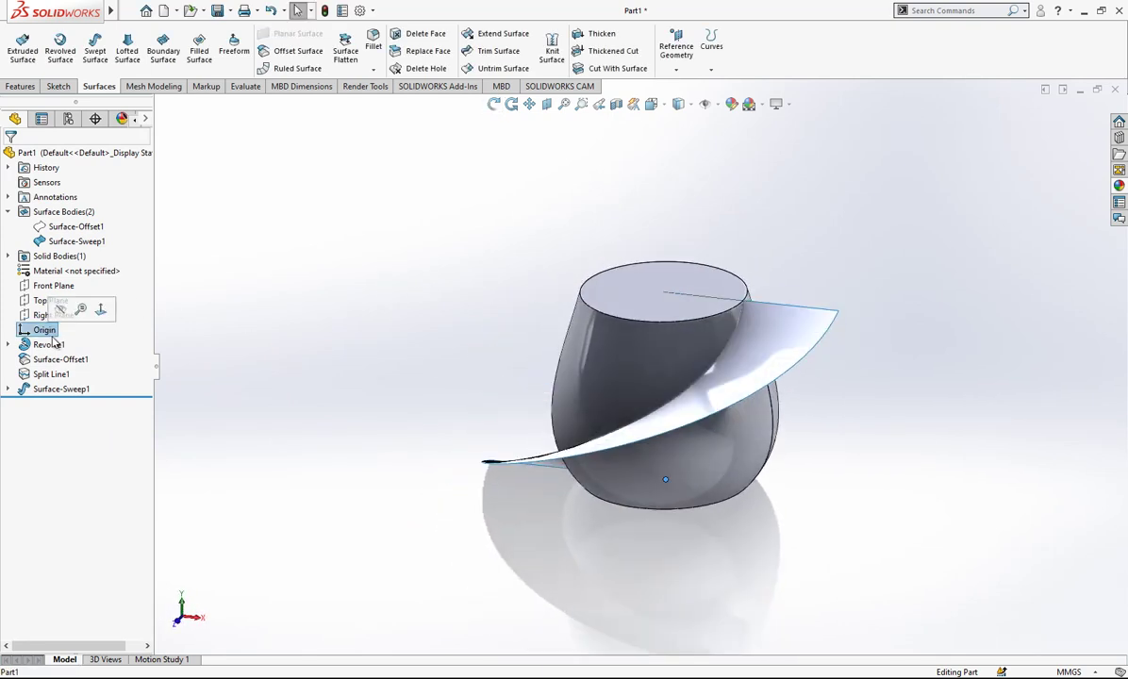
left_click(676, 49)
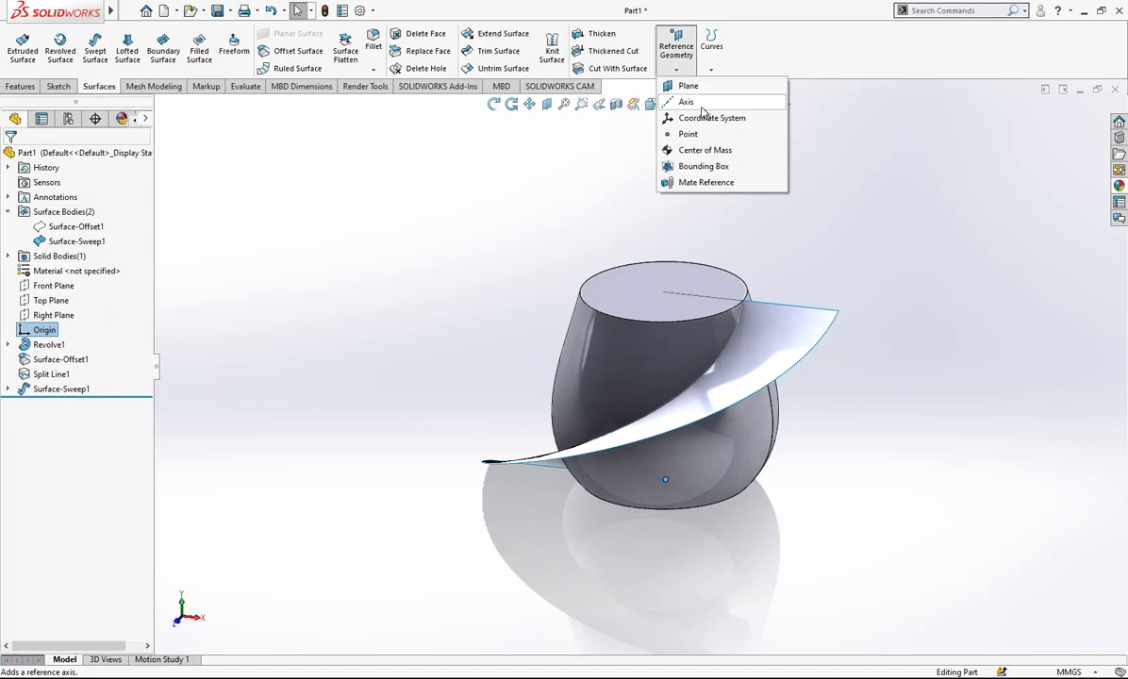
left_click(684, 103)
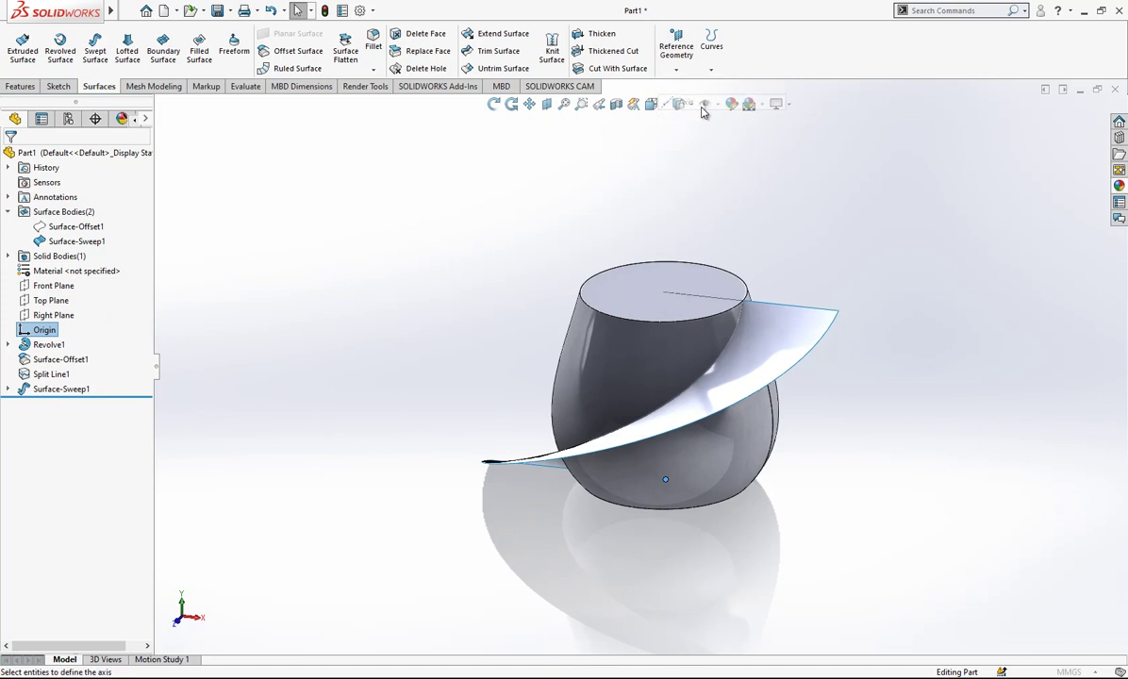
left_click(638, 282)
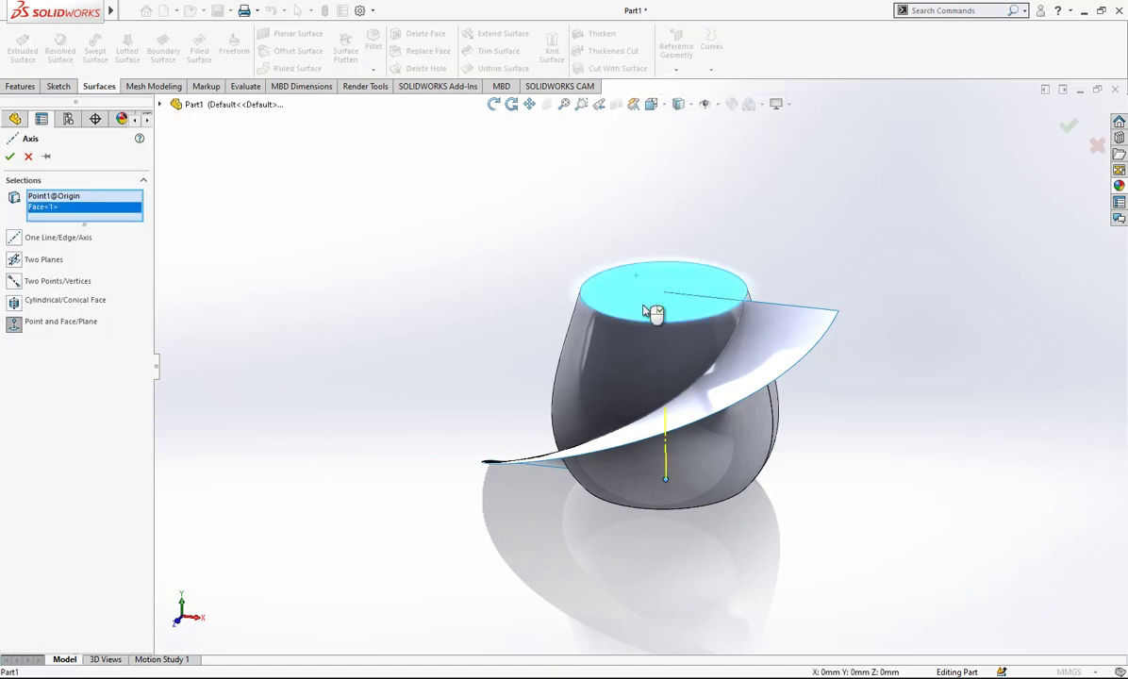
left_click(11, 158)
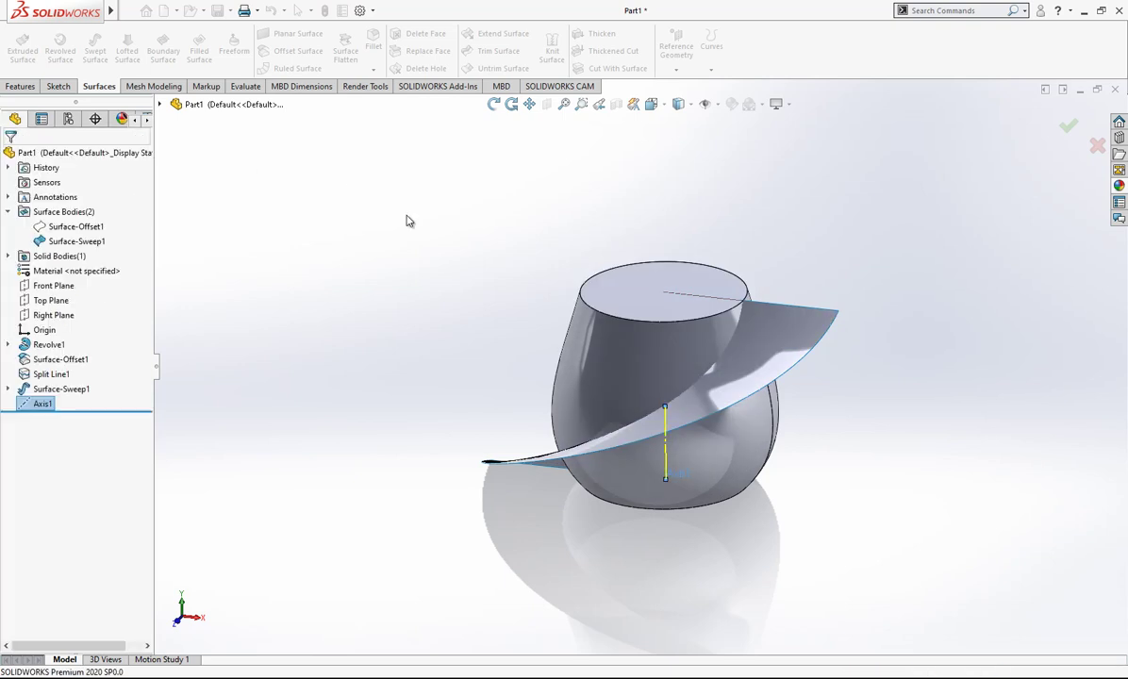
left_click(666, 418)
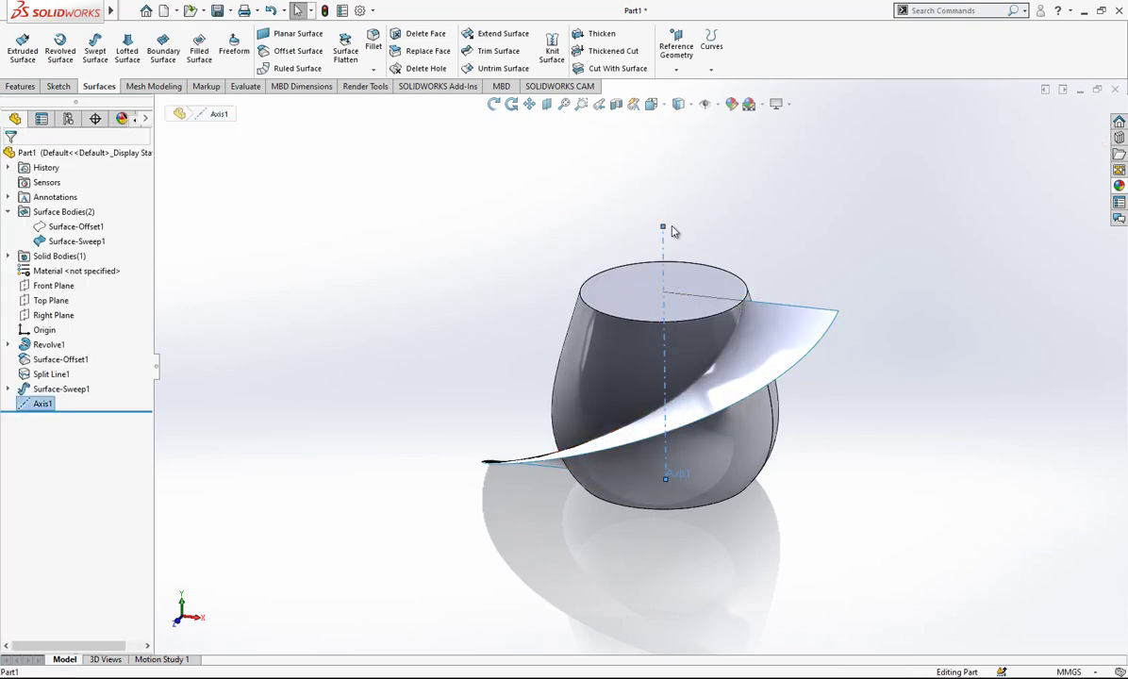
scroll(689, 282, "up", 1)
middle_click_drag(688, 282, 660, 286)
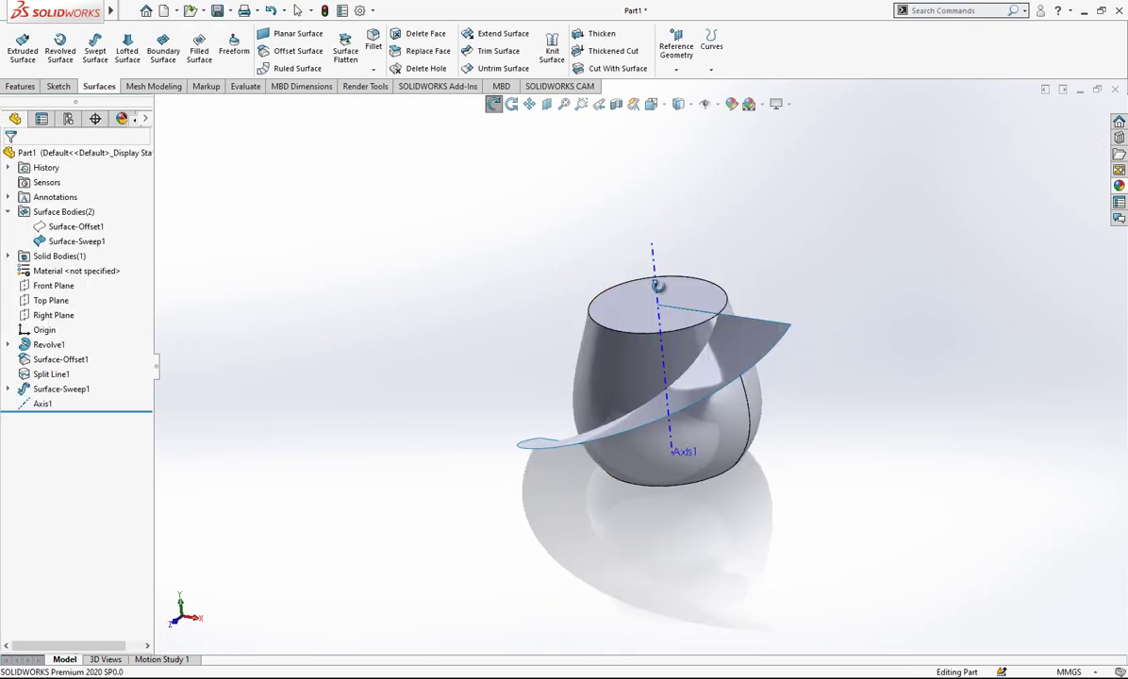
- Start a circular pattern about the vertical axis with equal spacing, an 18° angle and 2 instances
left_click(21, 86)
left_click(400, 71)
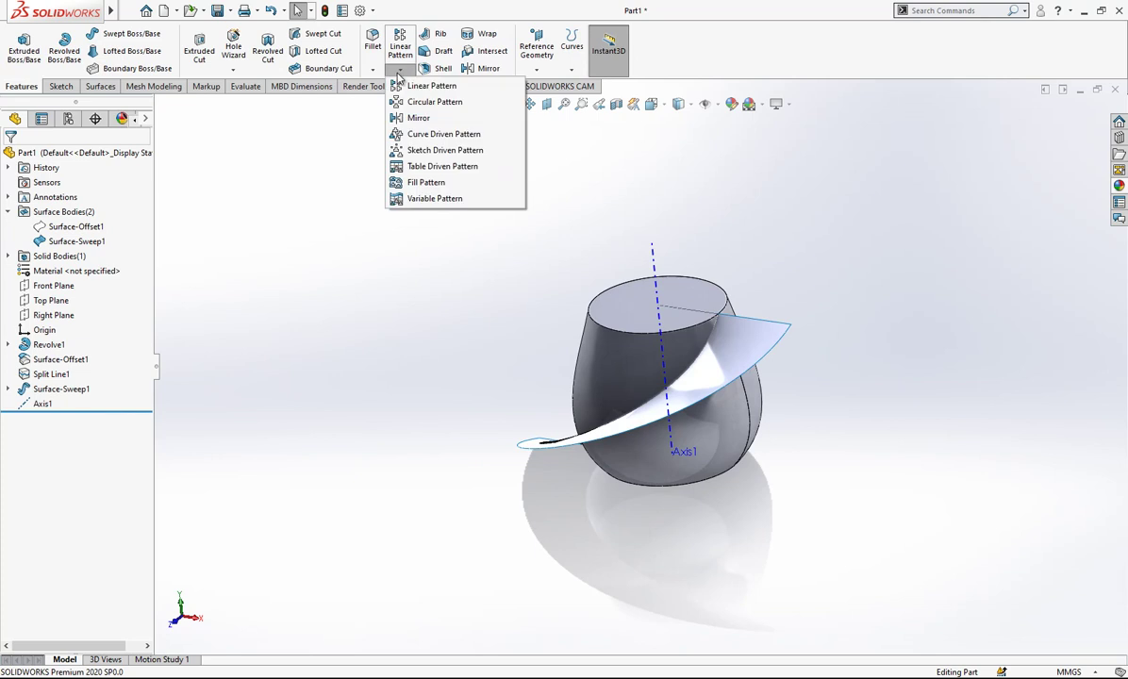
left_click(436, 102)
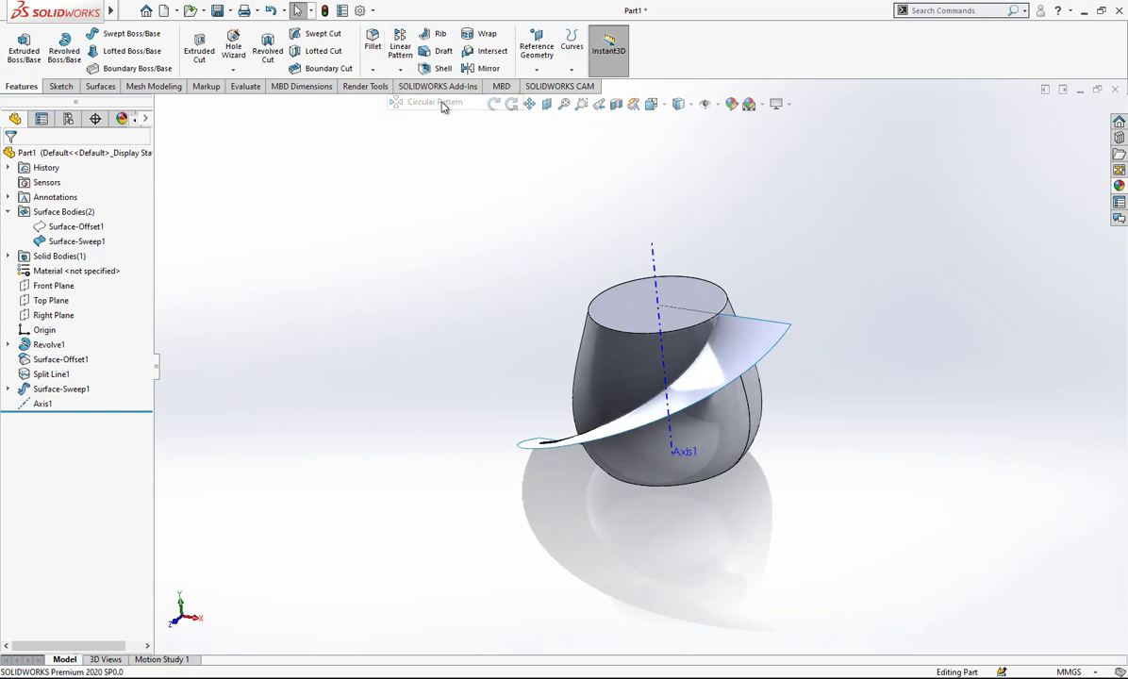
left_click(650, 256)
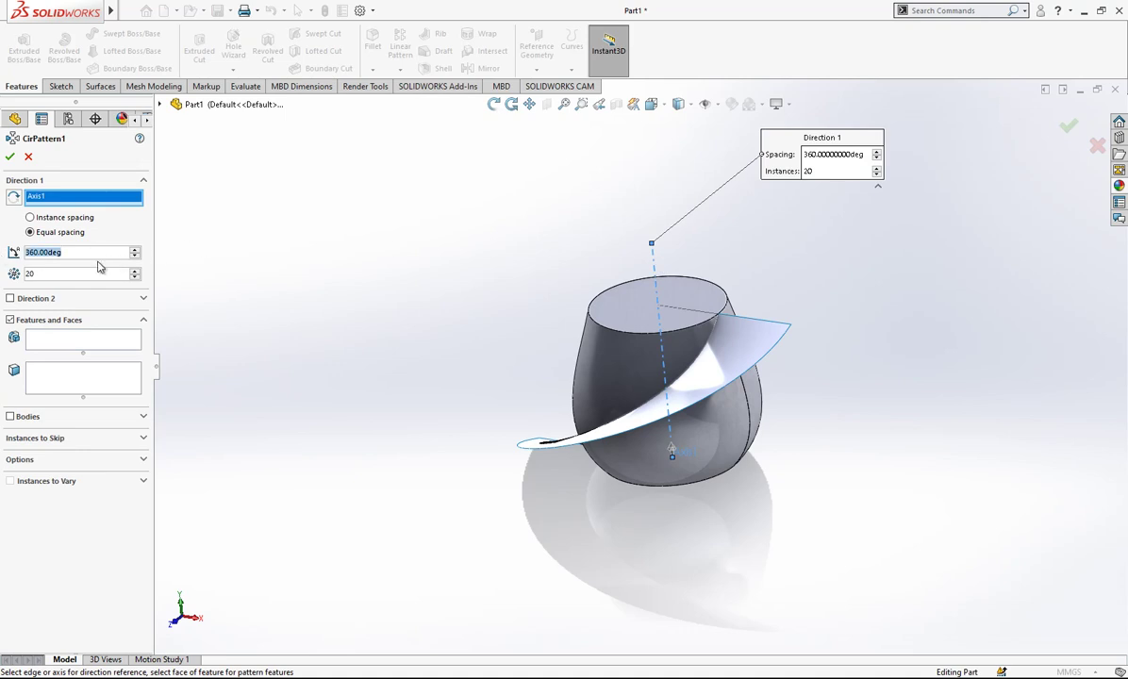
type("18")
key("Return")
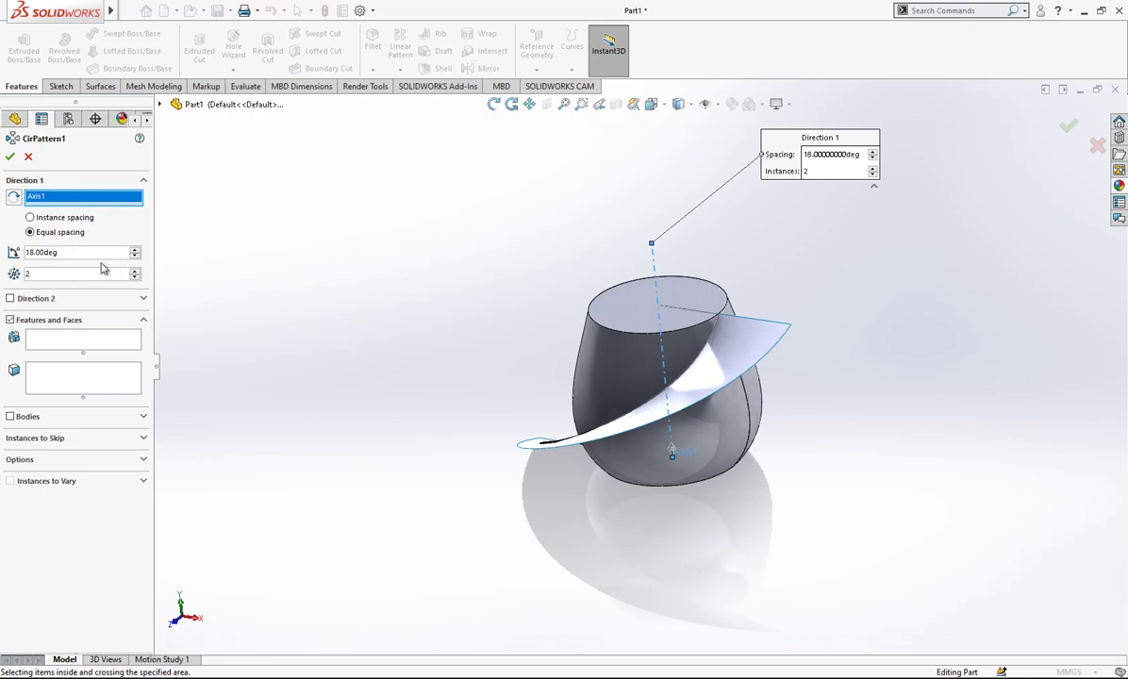
- Pattern bodies instead of features and choose the twisted swept surface as the body
left_click(62, 347)
left_click(38, 416)
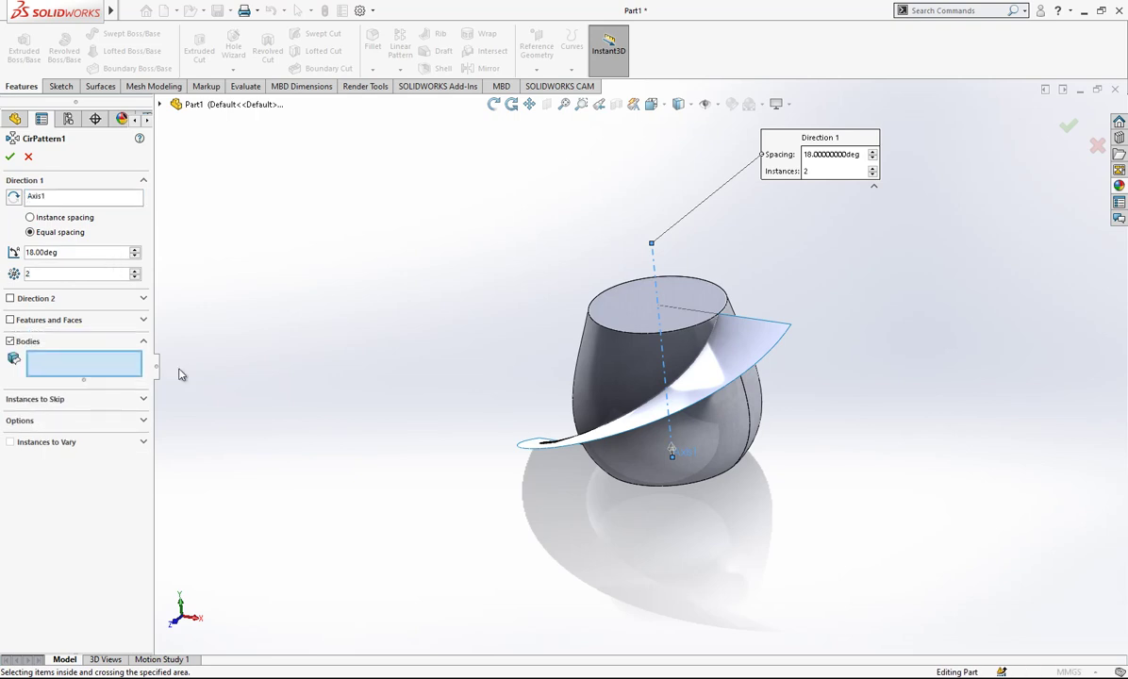
left_click(771, 368)
scroll(751, 327, "down", 3)
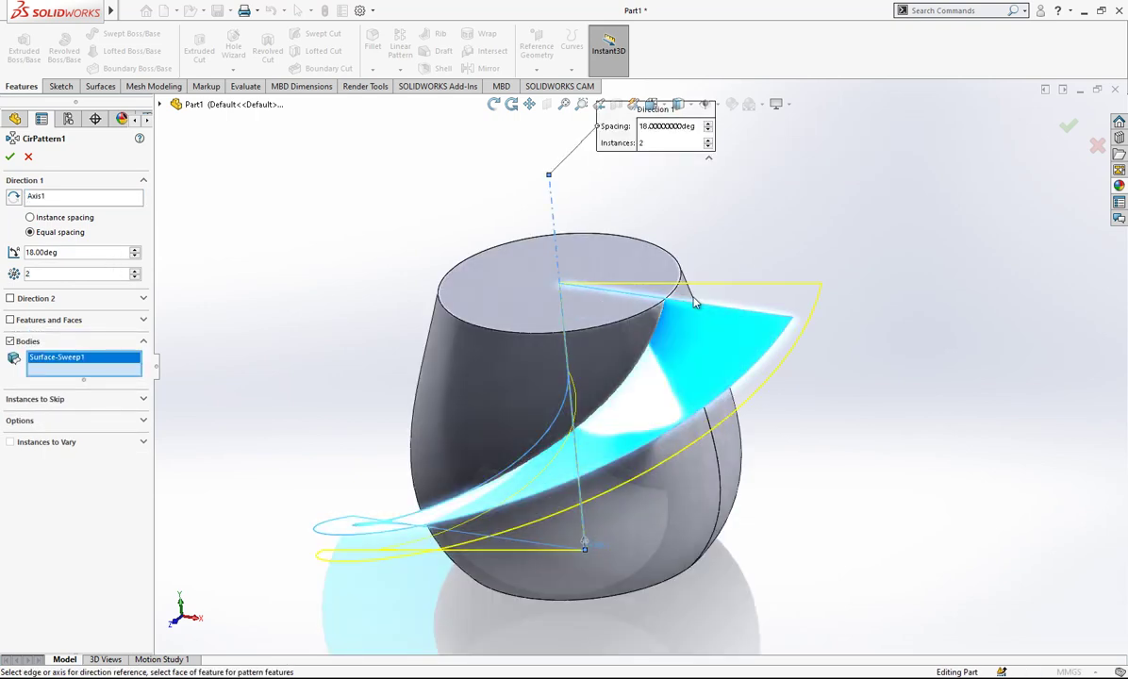
- Enable a symmetric second direction for the circular pattern and finish it
left_click(38, 299)
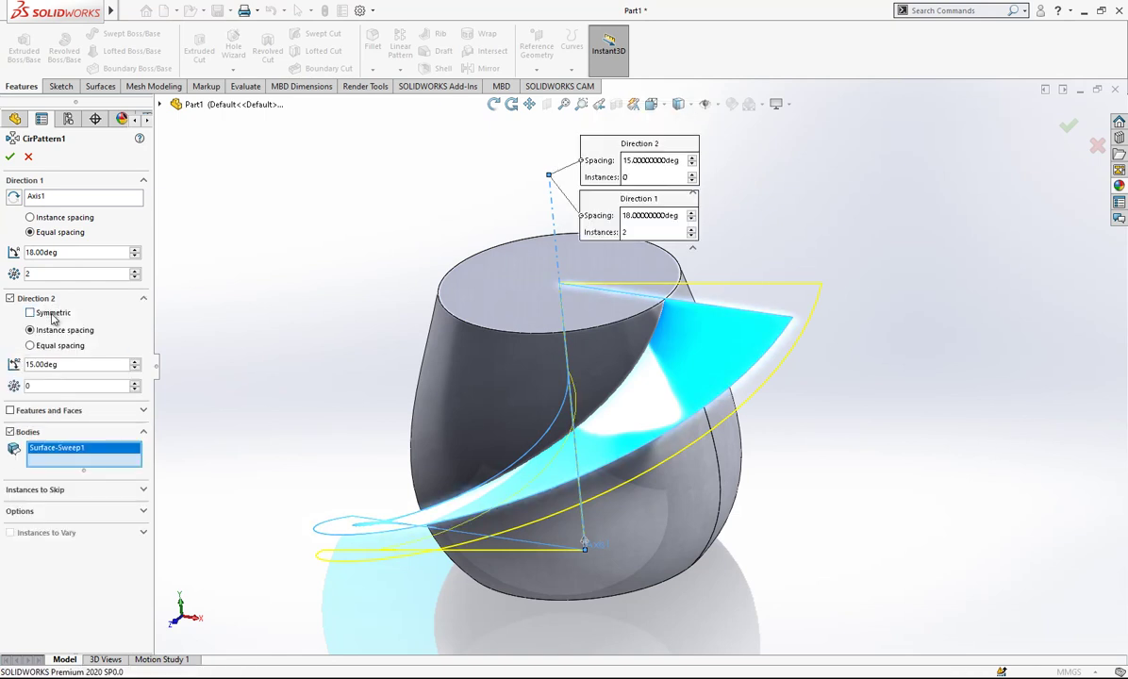
left_click(30, 312)
mouse_move(575, 323)
middle_mouse_down()
mouse_move(584, 351)
mouse_move(613, 281)
mouse_move(544, 277)
mouse_move(584, 322)
middle_mouse_up()
key("Return")
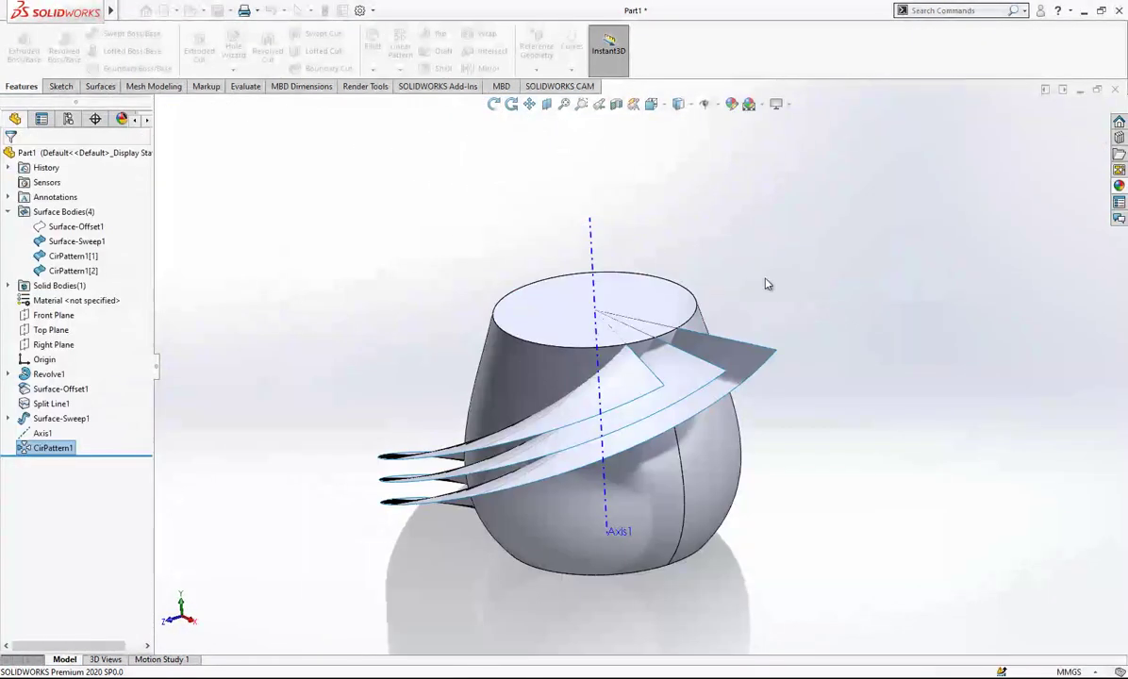
mouse_move(673, 396)
middle_mouse_down()
mouse_move(651, 335)
mouse_move(620, 405)
mouse_move(635, 402)
mouse_move(642, 355)
mouse_move(663, 400)
mouse_move(651, 386)
middle_mouse_up()
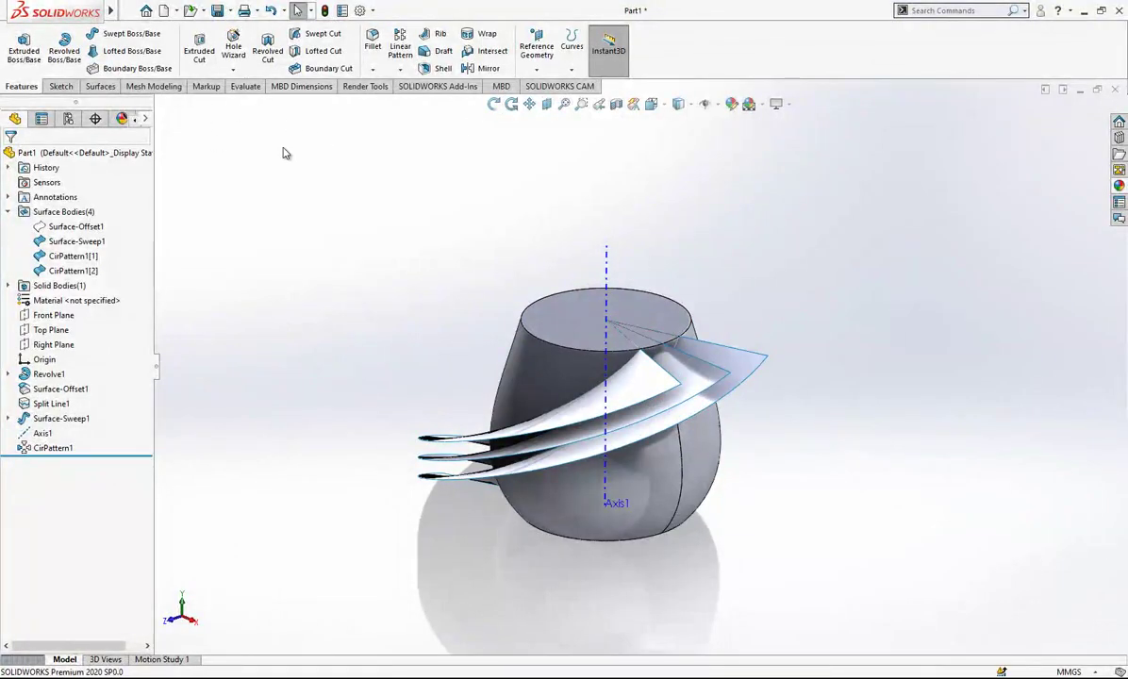
- Create an intersection split line using the vase's two outer faces as splitting faces and the three twisted surfaces as targets
left_click(100, 86)
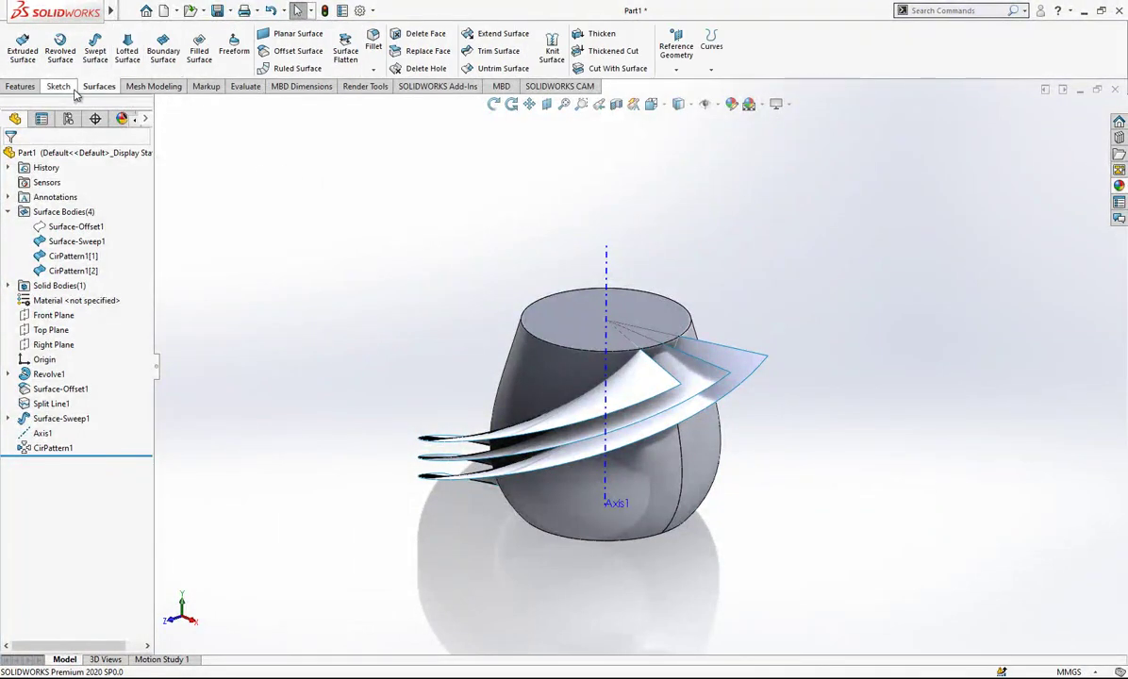
left_click(711, 45)
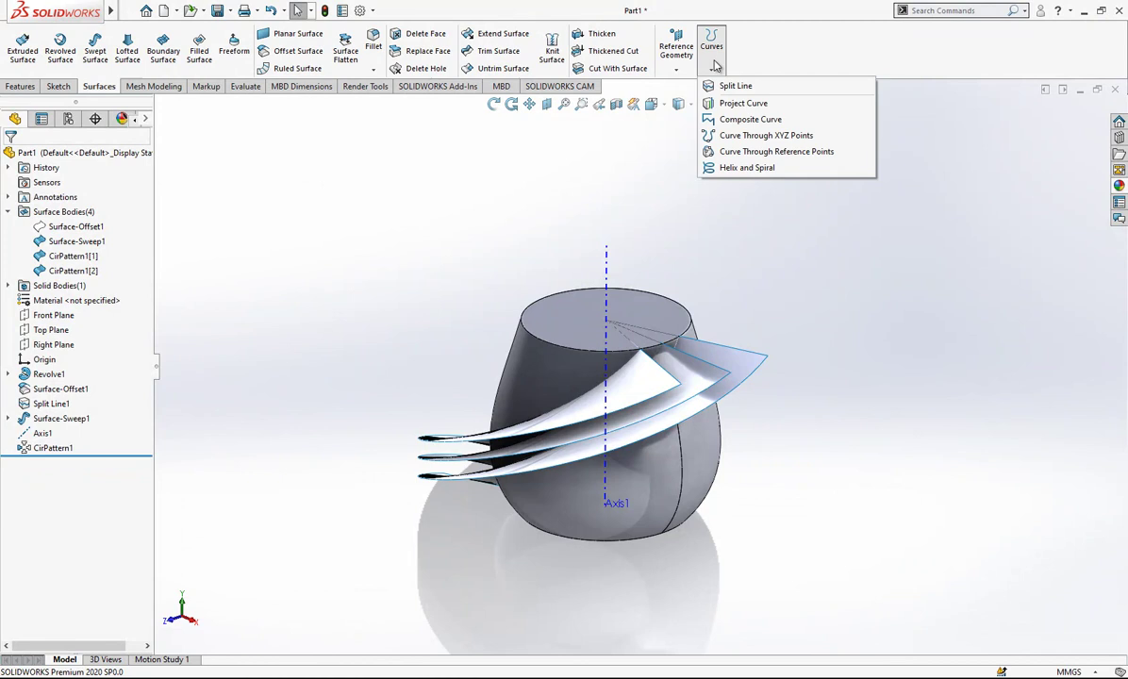
left_click(727, 84)
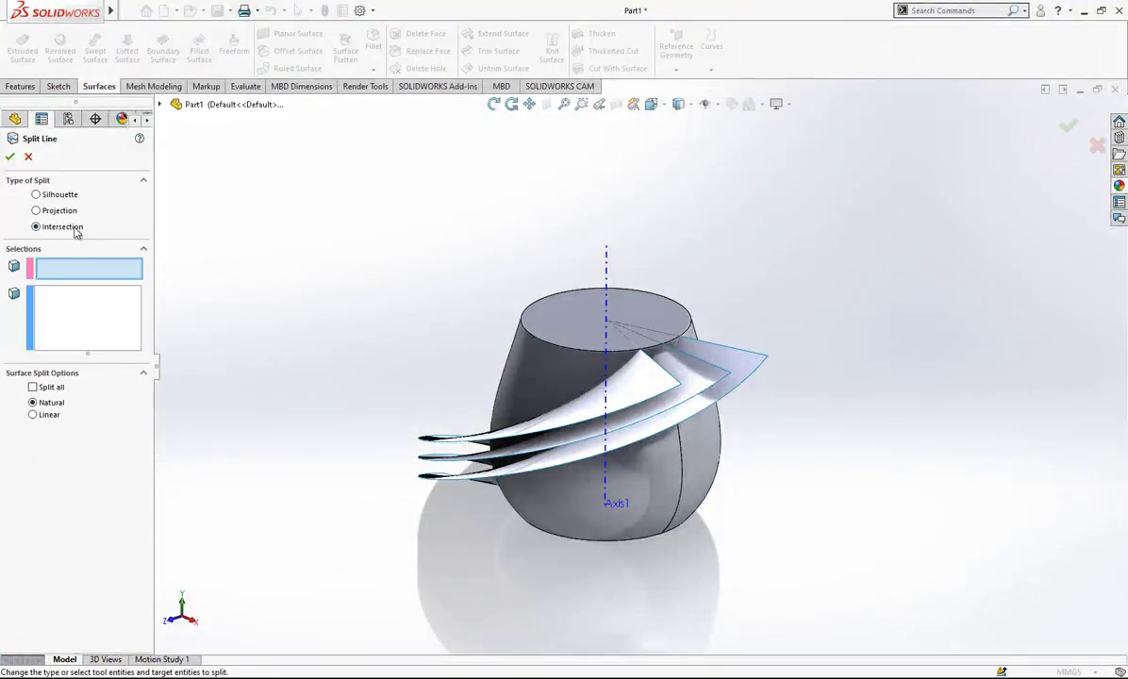
left_click(584, 388)
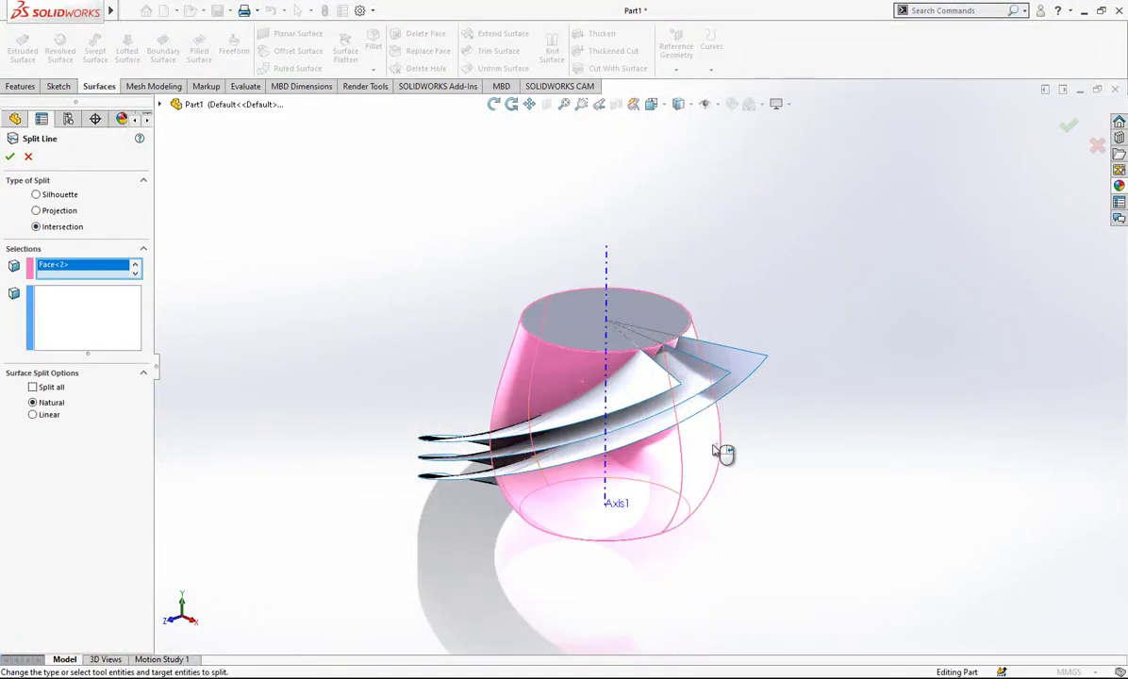
left_click(91, 329)
scroll(674, 392, "down", 1)
left_click(647, 372)
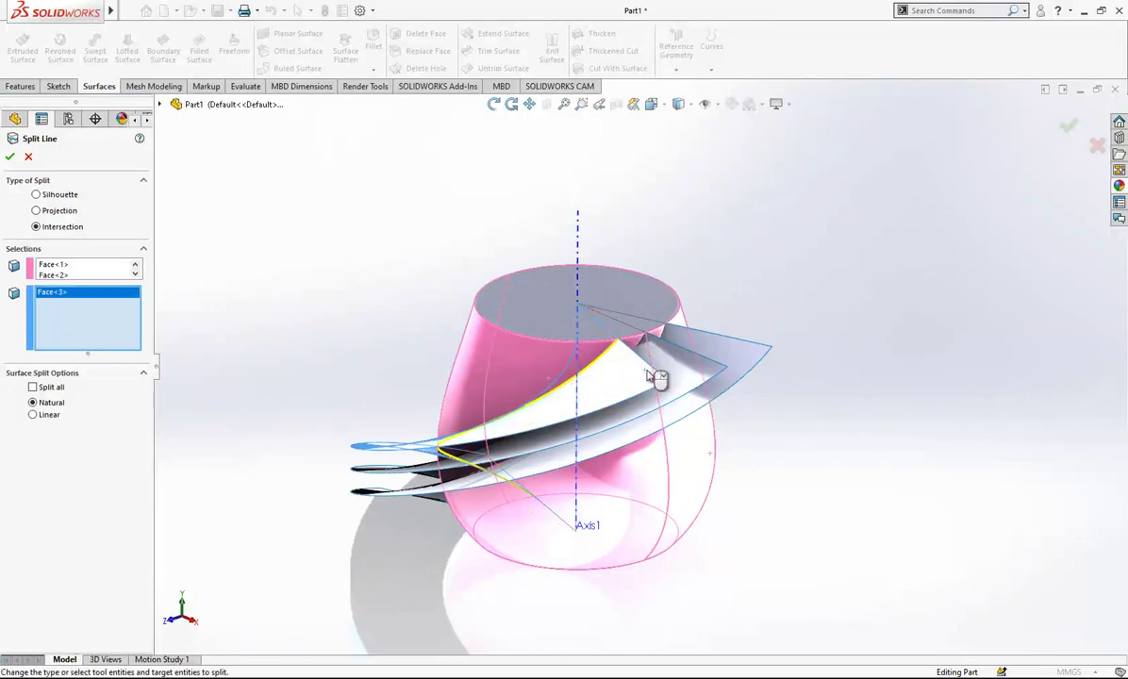
left_click(695, 372)
left_click(695, 376)
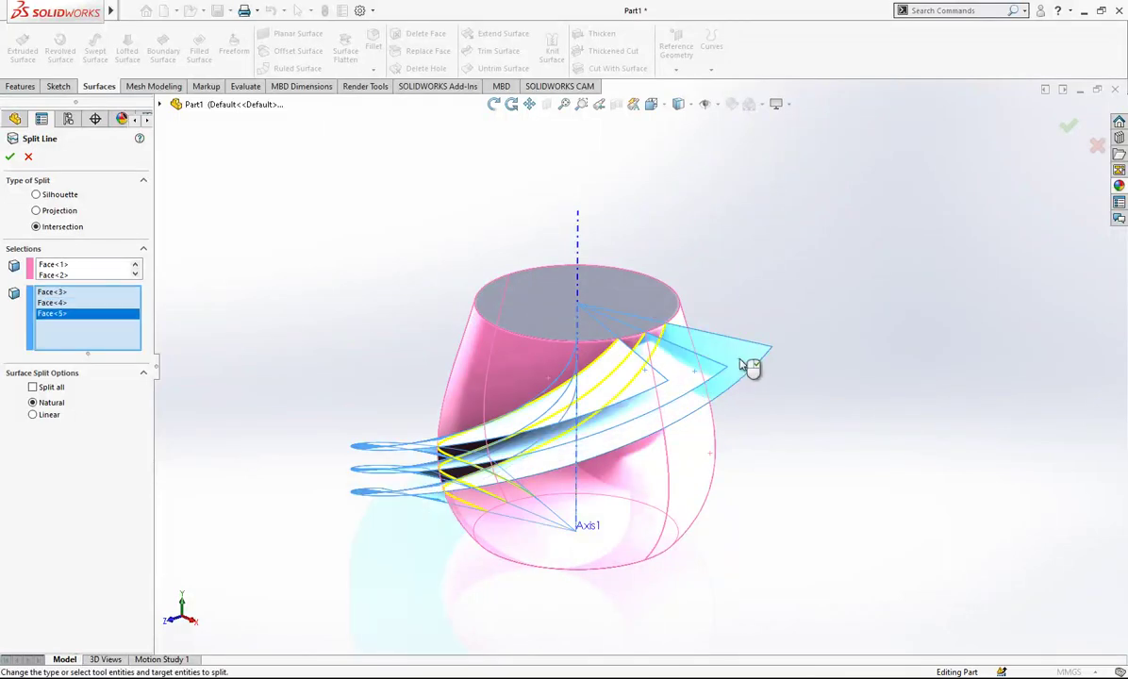
right_click(842, 307)
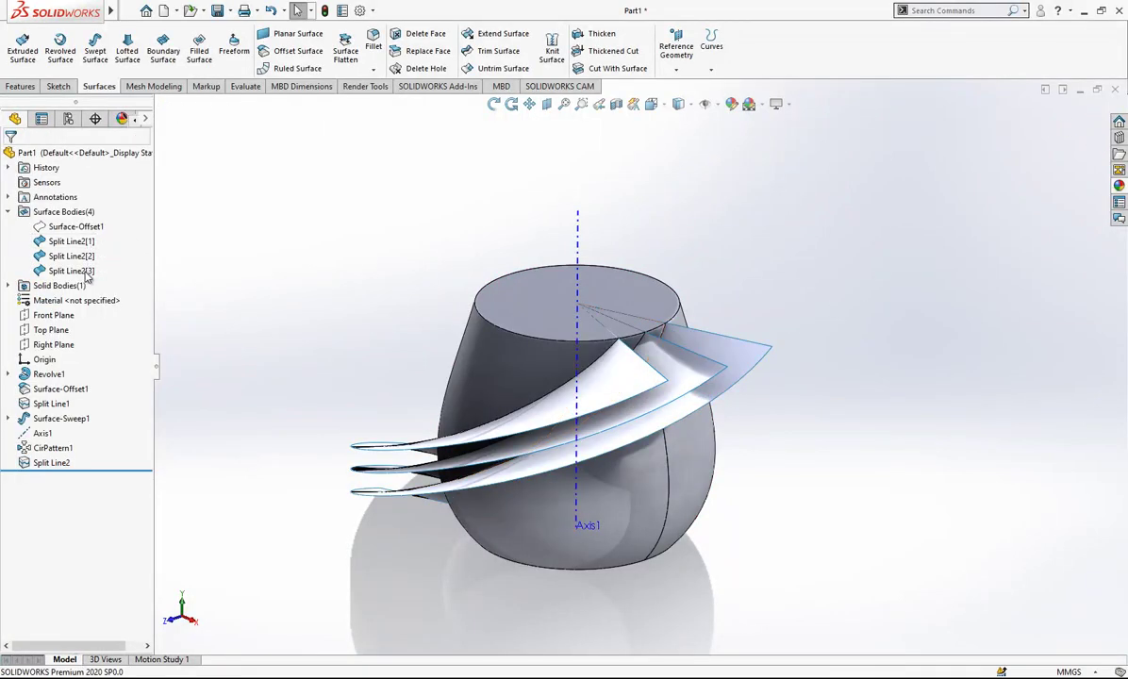
- Delete the three split twisted surface bodies
left_click(71, 241)
left_click(86, 272, "shift")
right_click(87, 274)
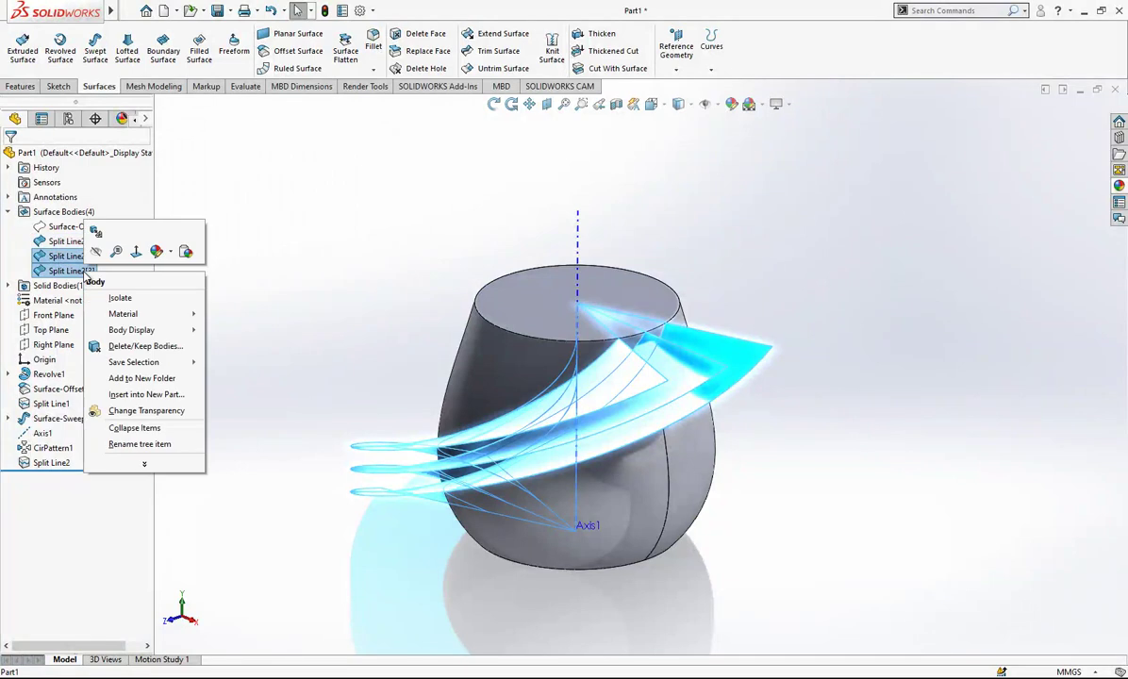
left_click(142, 346)
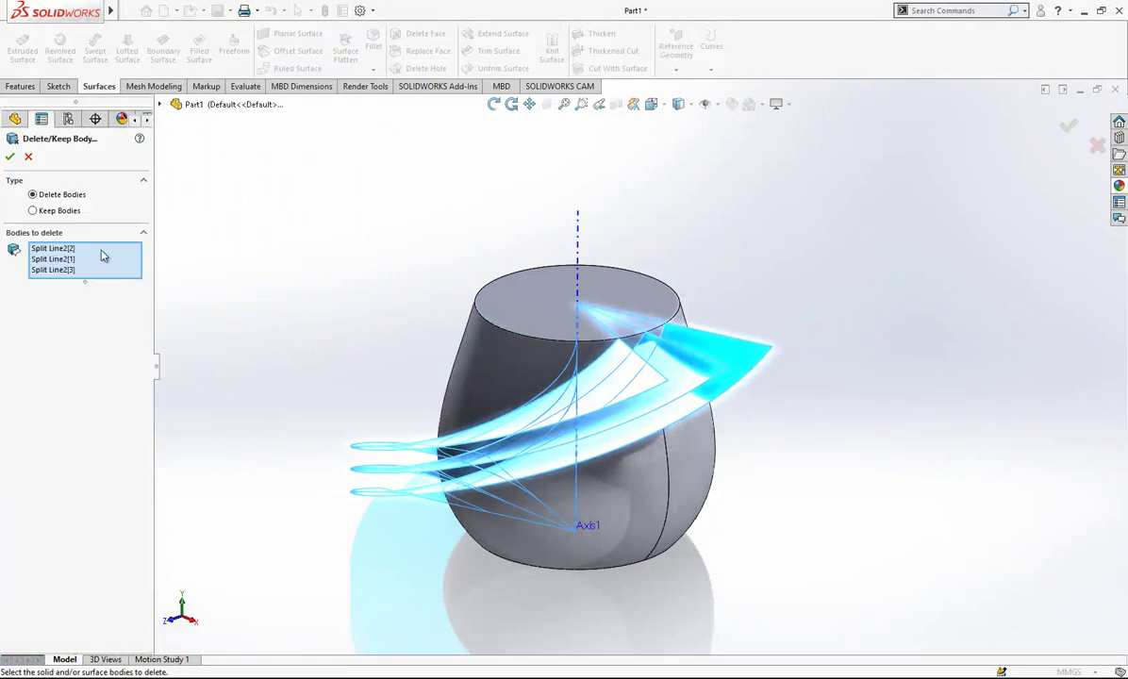
left_click(9, 155)
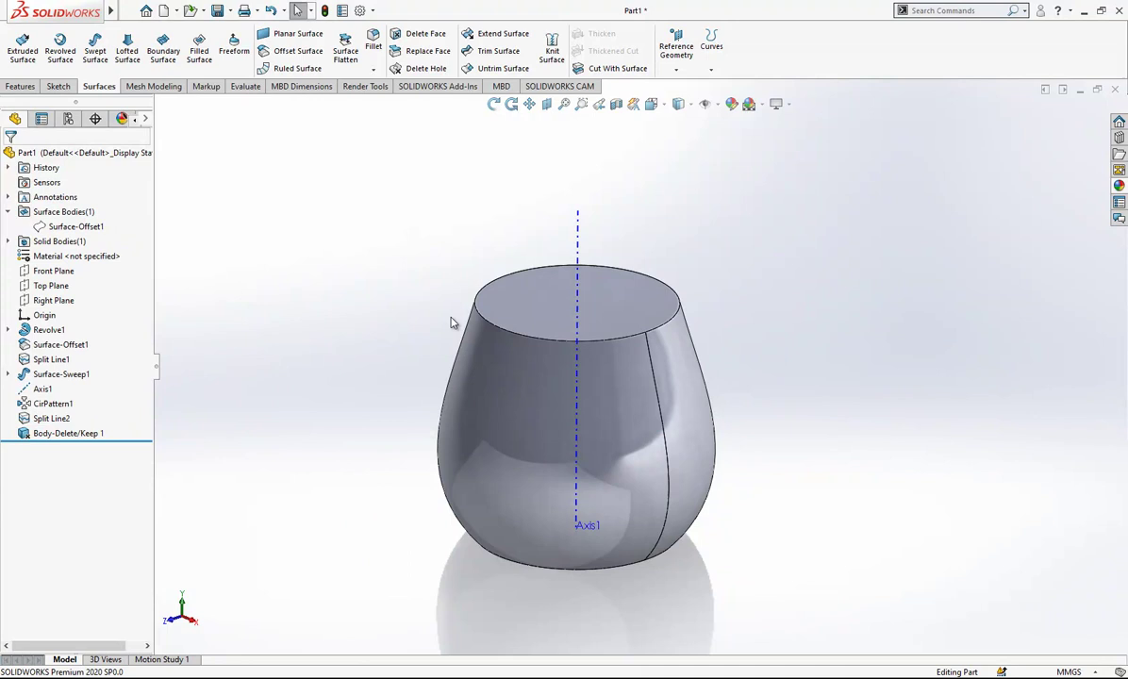
- Remove the body-delete feature to restore the three twisted surfaces
left_click(91, 435)
left_click(243, 302)
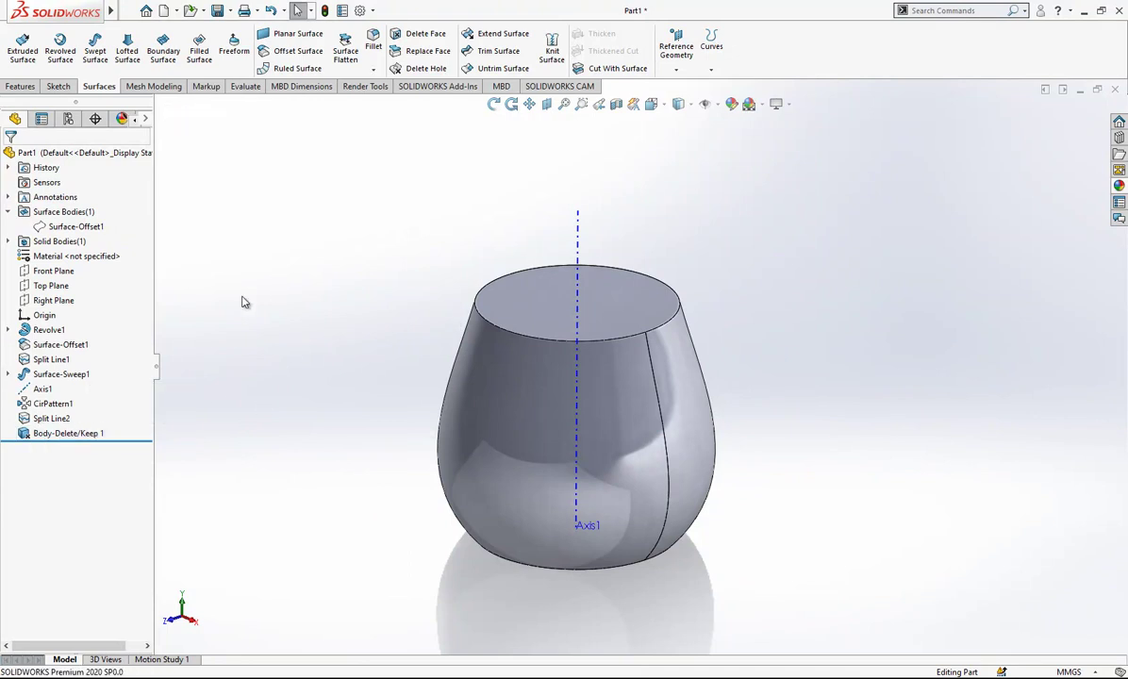
left_click(93, 436)
key("Delete")
key("Return")
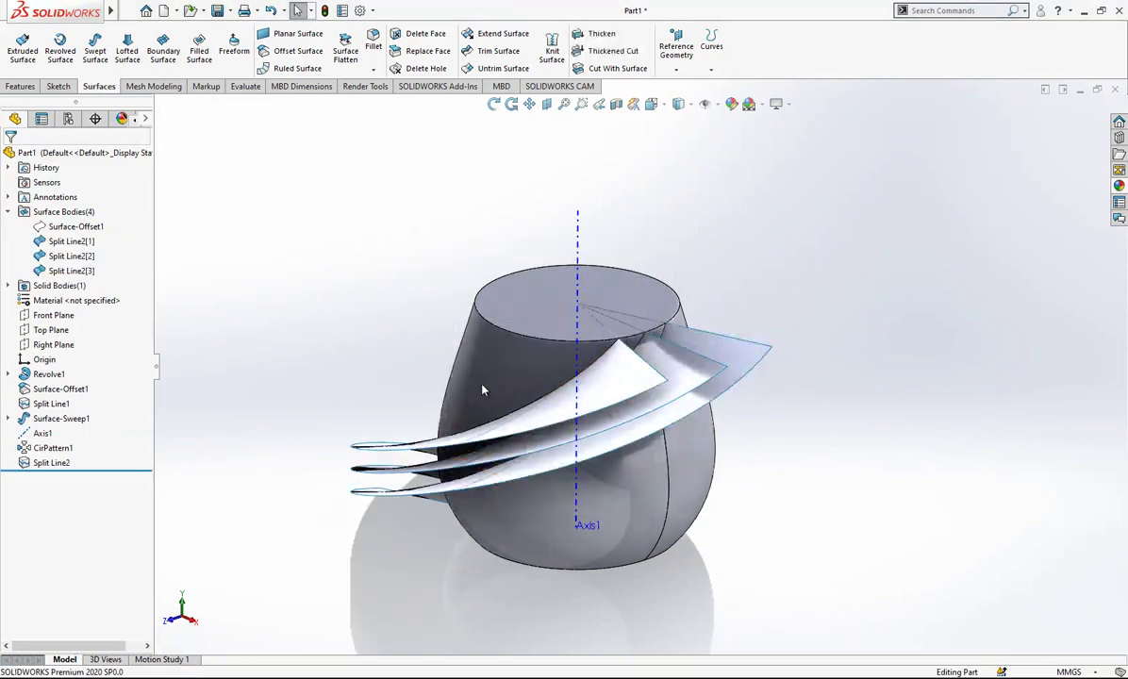
- Hide the three twisted surface bodies and inspect the vase's outer faces for split lines from all sides
left_click(87, 270, "shift")
right_click(87, 271)
left_click(96, 249)
left_click(322, 277)
mouse_move(592, 360)
middle_mouse_down()
mouse_move(621, 311)
mouse_move(570, 359)
middle_mouse_up()
left_click(68, 463)
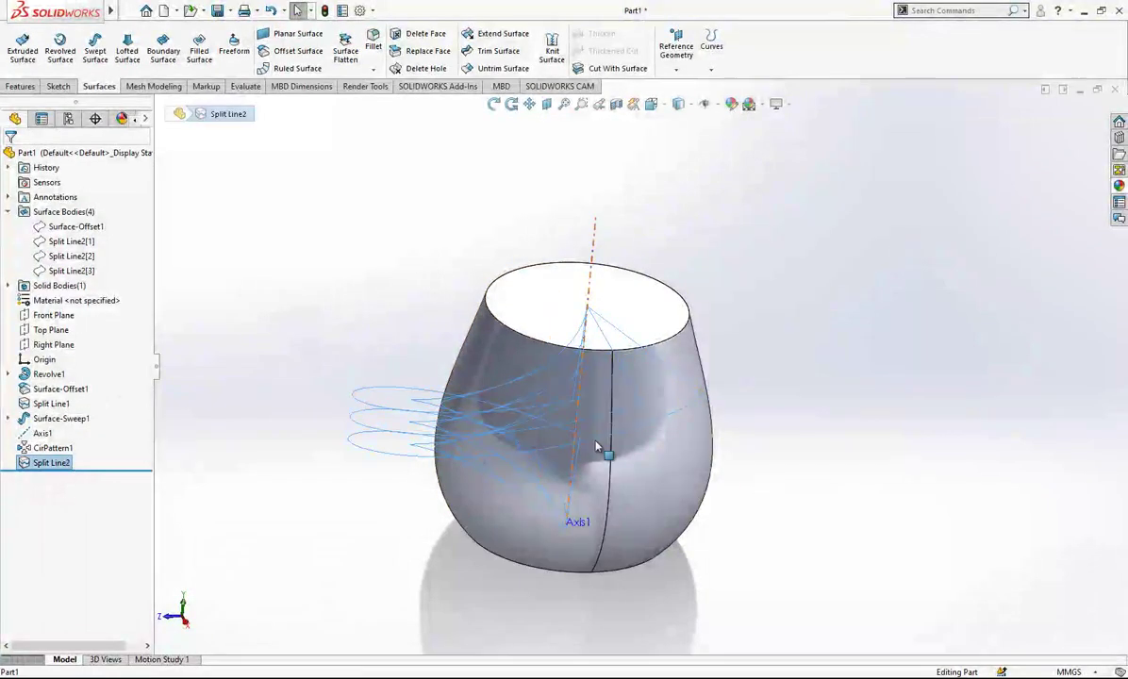
middle_click_drag(596, 448, 525, 472)
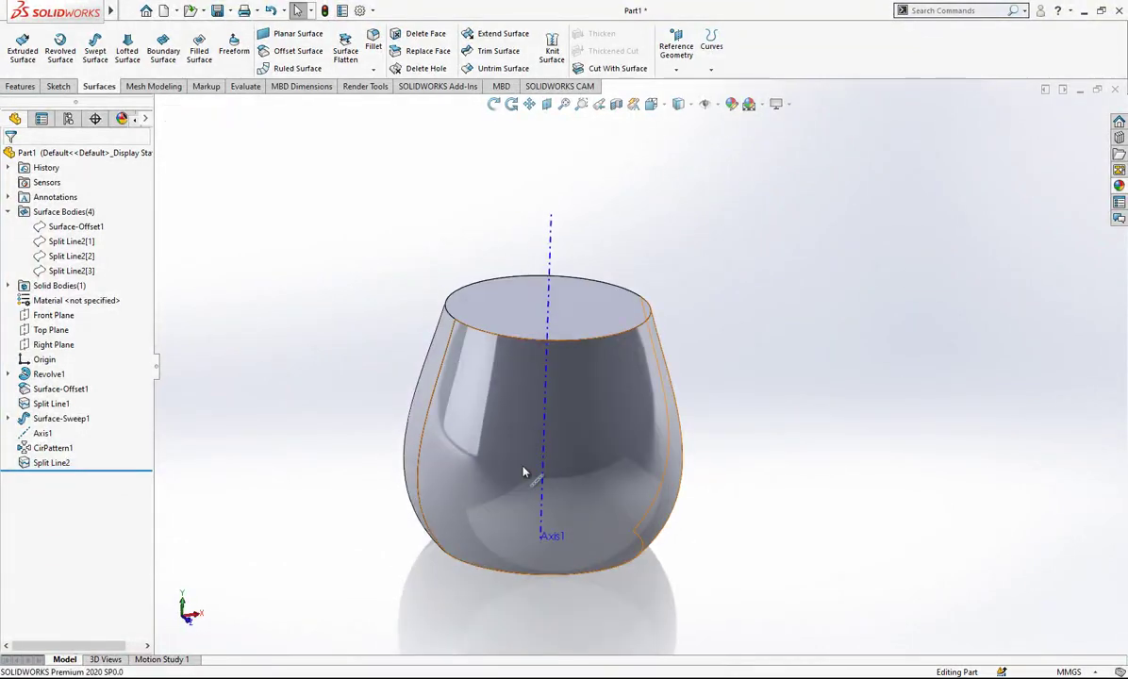
left_click(578, 401)
middle_click_drag(665, 394, 576, 415)
left_click(702, 355)
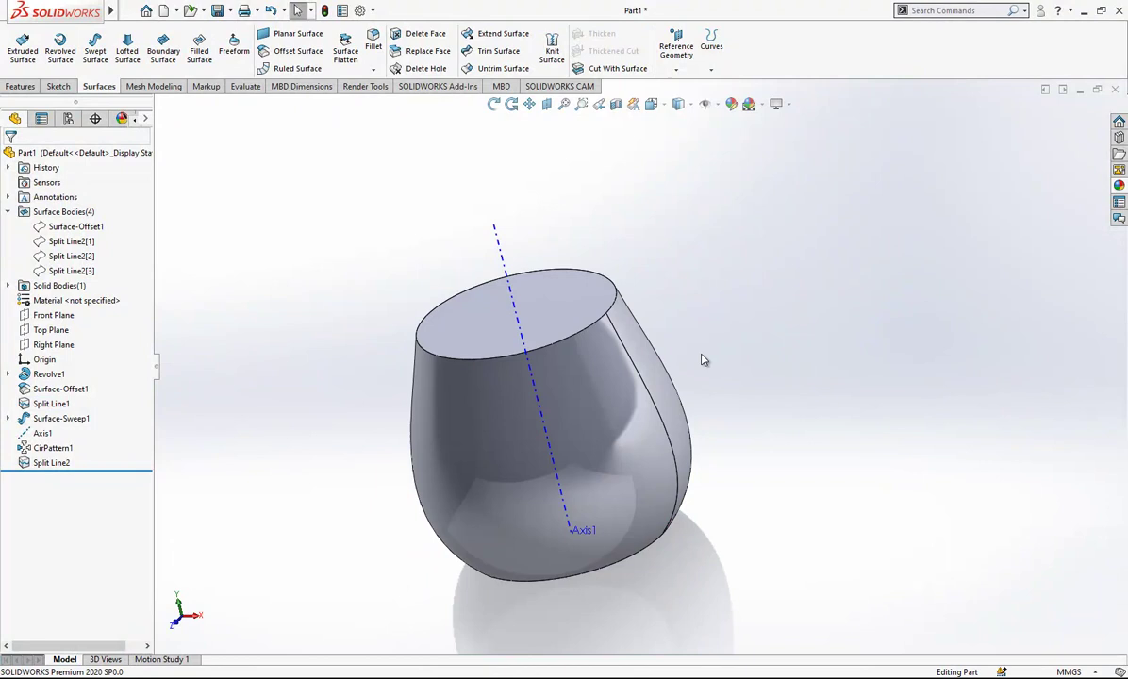
- Replace the existing split line with an intersection split of the vase's two outer faces, using only the first twisted surface as the splitting face
left_click(51, 462)
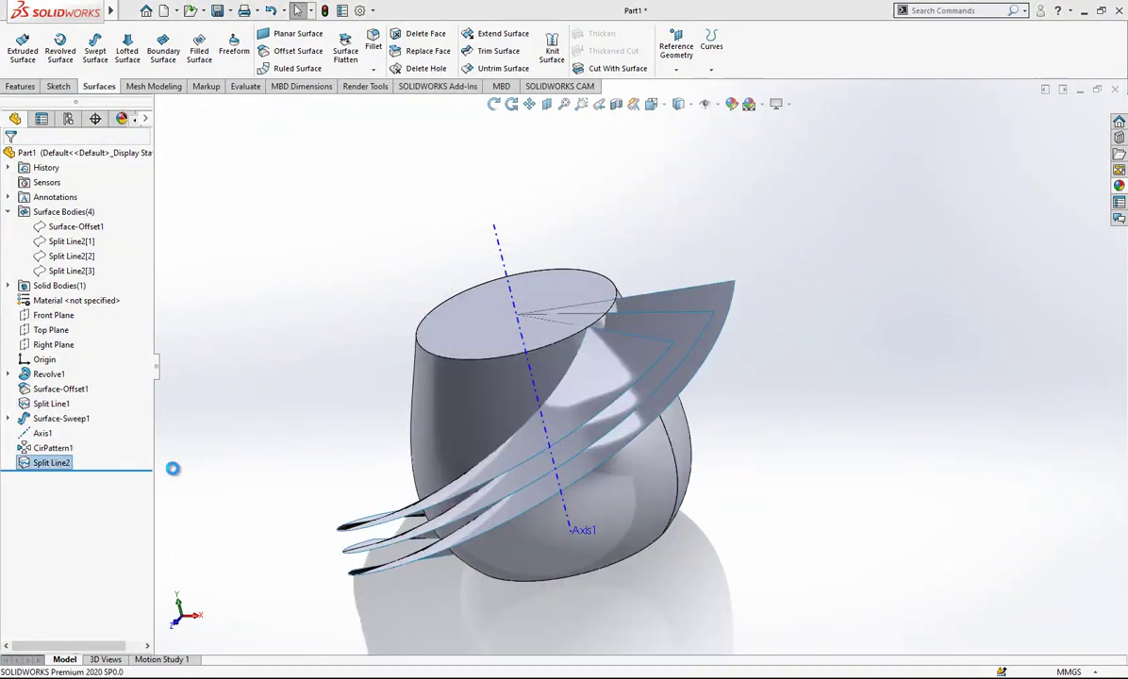
left_click(711, 42)
left_click(722, 86)
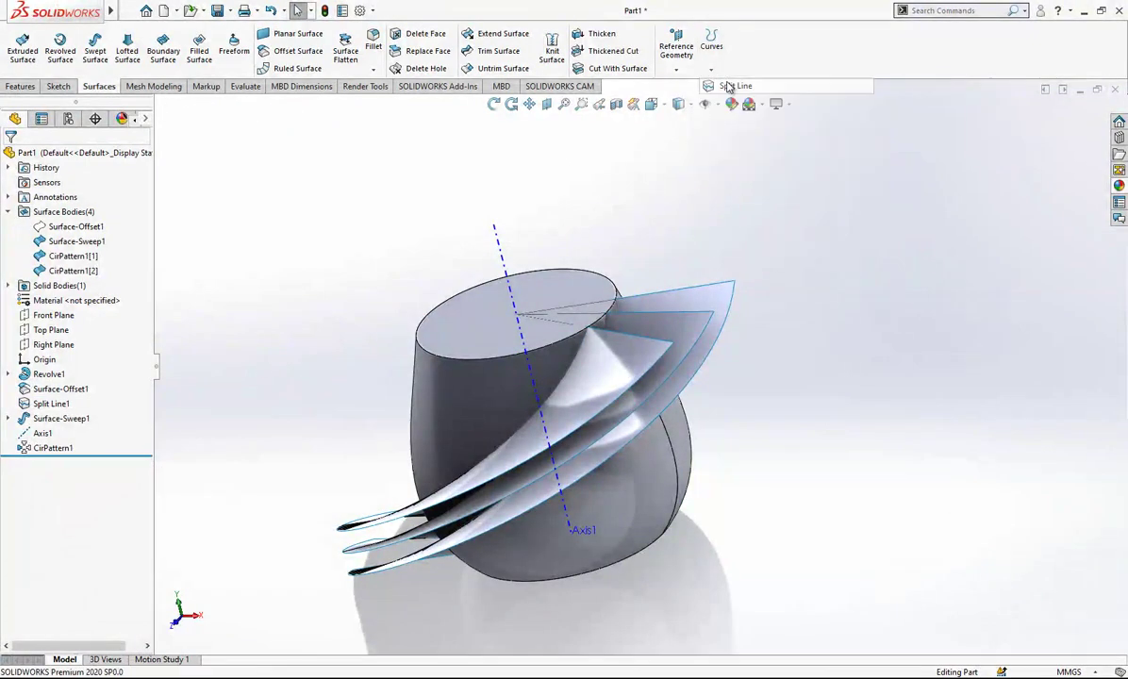
left_click(48, 319)
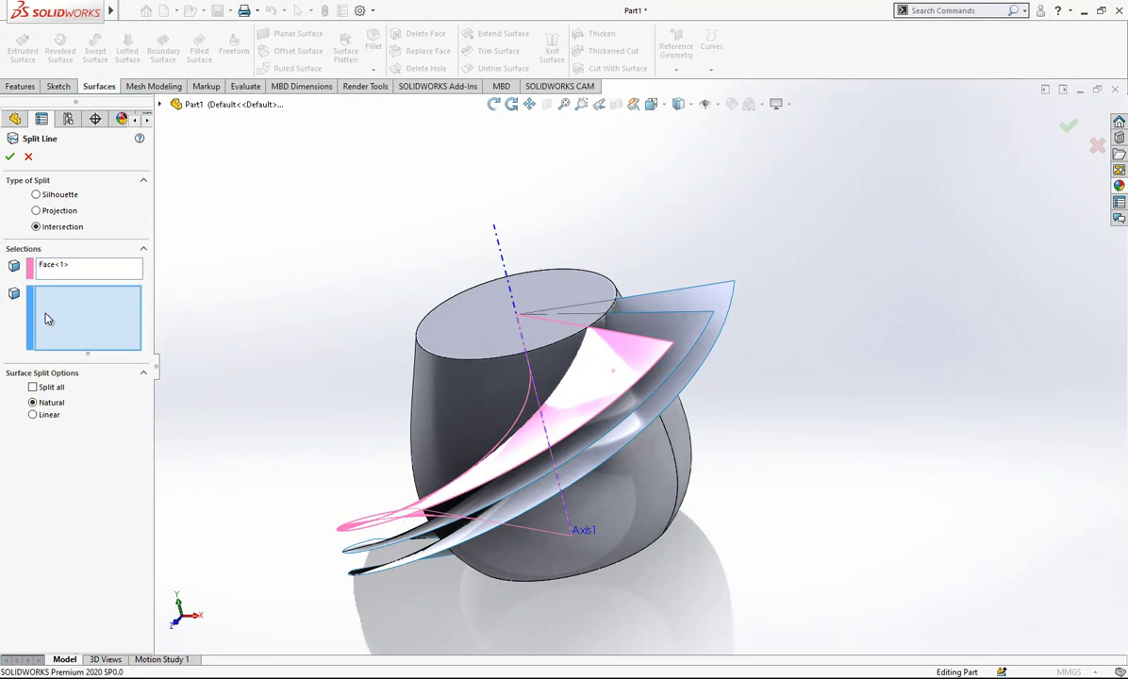
left_click(429, 418)
middle_click_drag(466, 440, 644, 394)
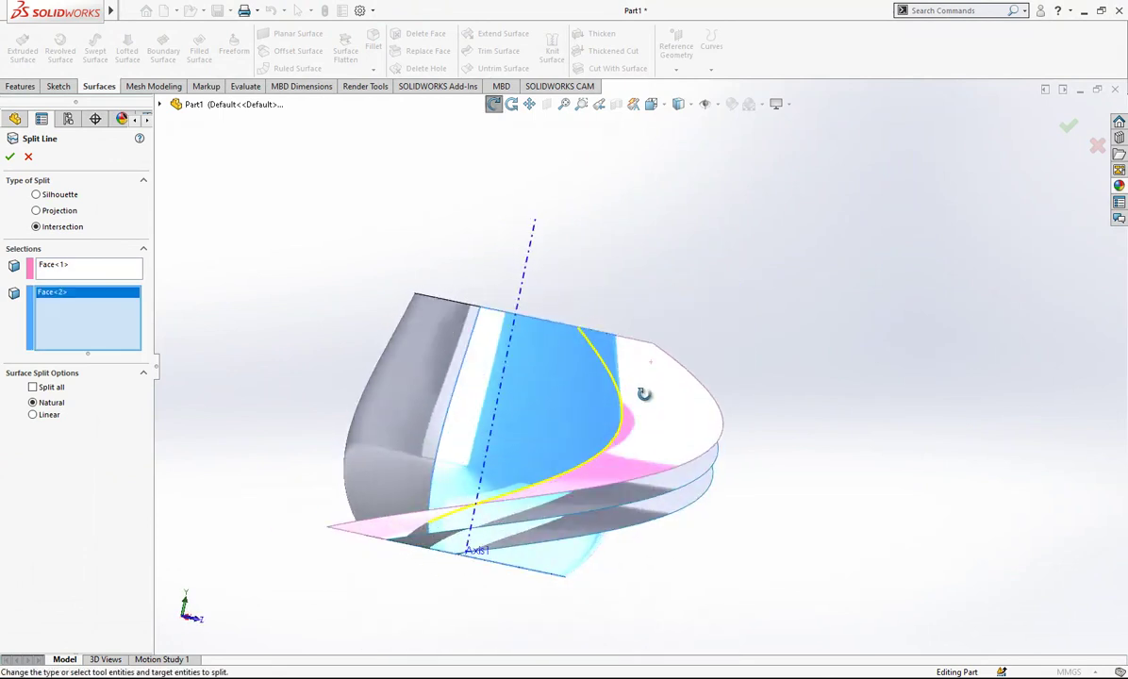
left_click(421, 463)
key("Return")
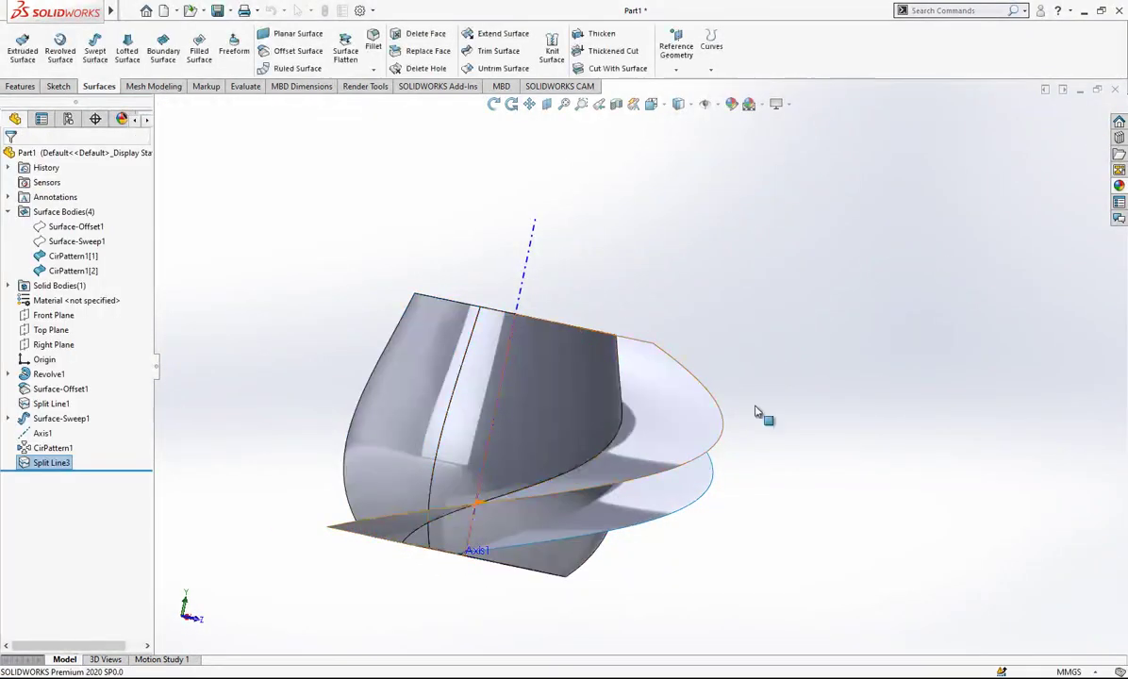
- Hide two of the three twisted surfaces, the one already used for splitting and the middle one
left_click(658, 402)
left_click(717, 358)
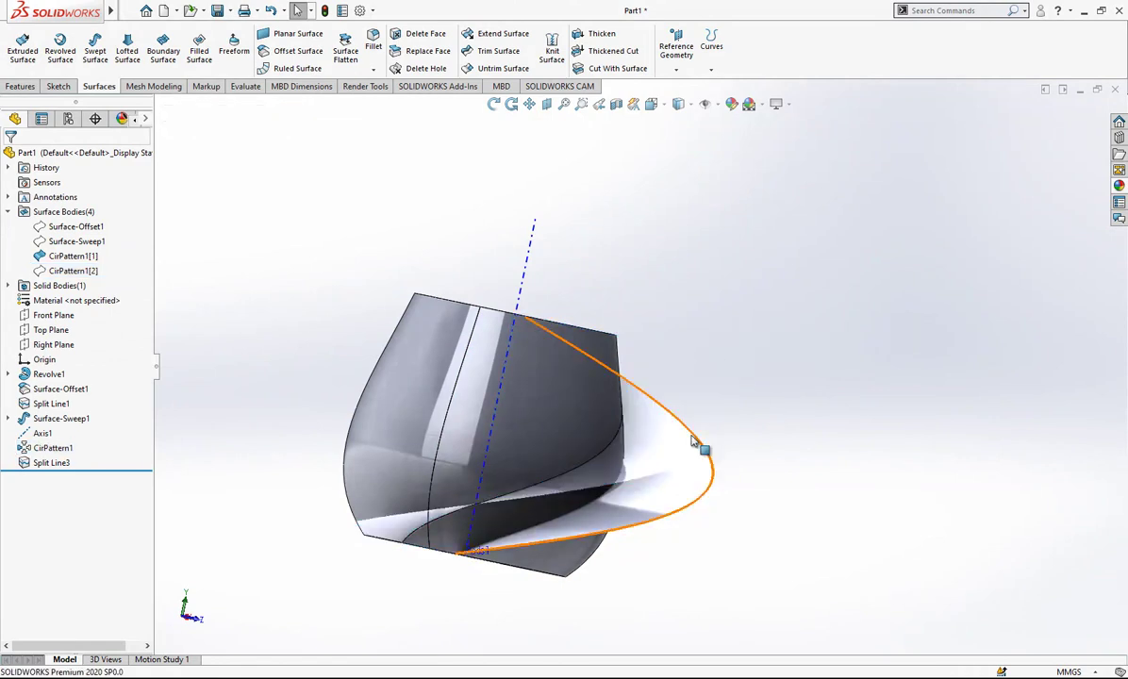
middle_click_drag(703, 448, 627, 189)
- Split the vase's outer faces by intersection with the remaining twisted surface, and hide that surface
left_click(712, 69)
left_click(734, 86)
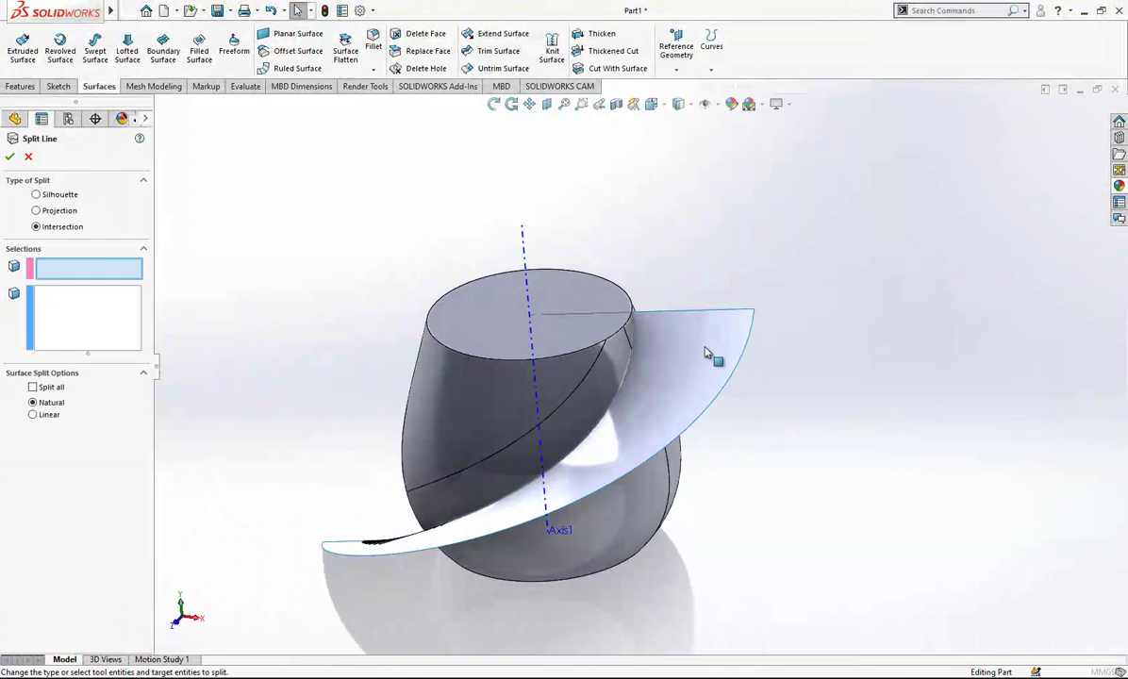
left_click(665, 365)
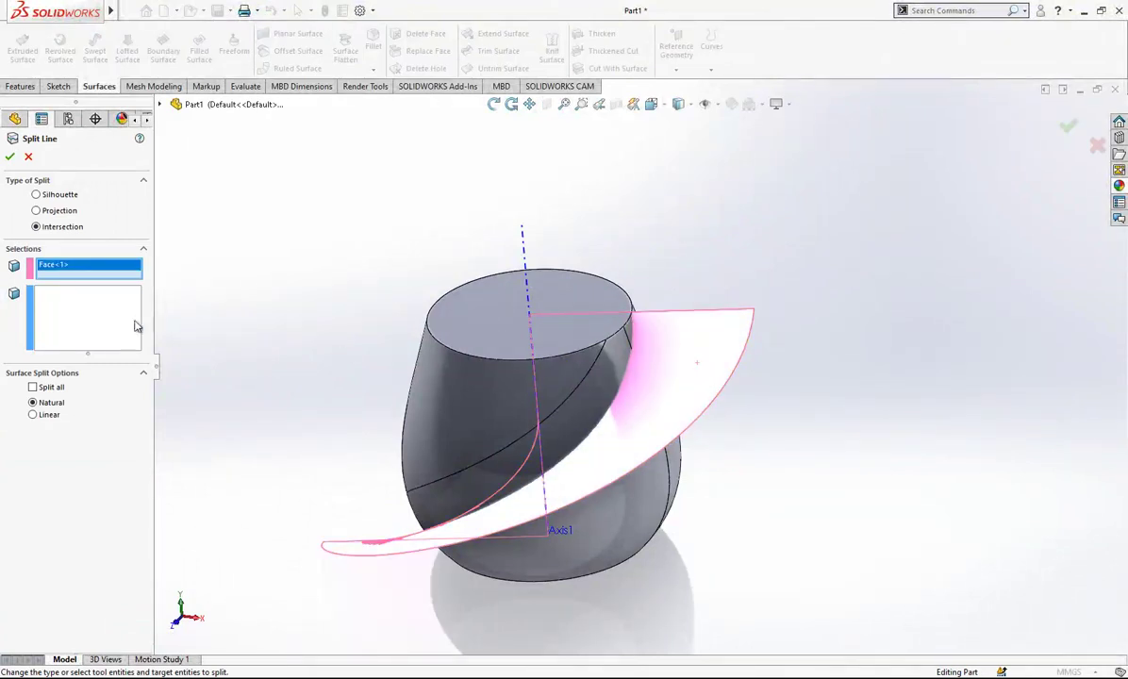
left_click(135, 327)
left_click(629, 335)
left_click(582, 419)
middle_click_drag(582, 418, 745, 337)
right_click(647, 404)
middle_click_drag(628, 430, 453, 491)
left_click(692, 382)
left_click(752, 344)
- Examine the rim edge segments between the vertical seam and the two split lines at the vase's top face
middle_click_drag(707, 328, 576, 361)
scroll(576, 361, "down", 2)
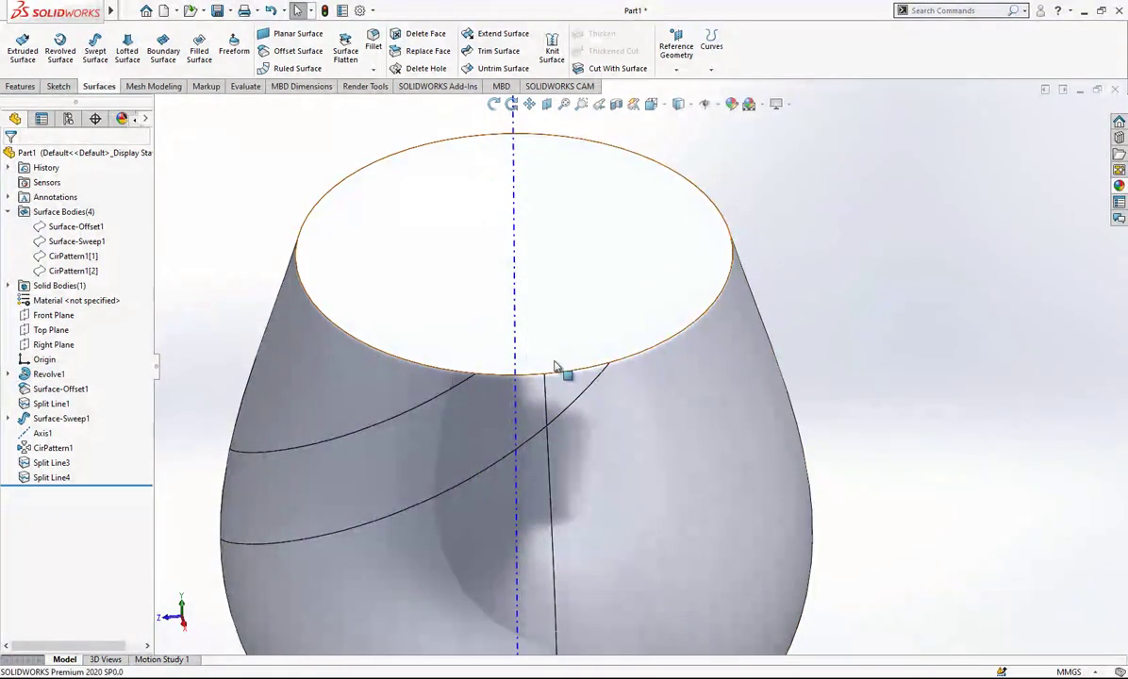
left_click(575, 366)
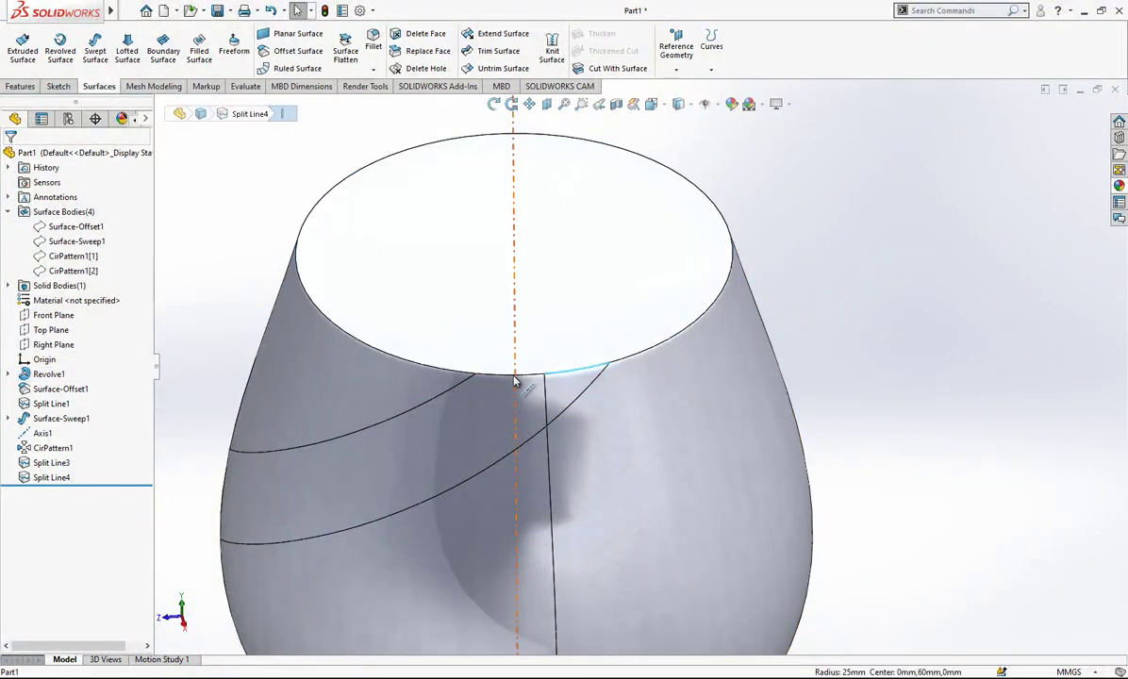
left_click(564, 376)
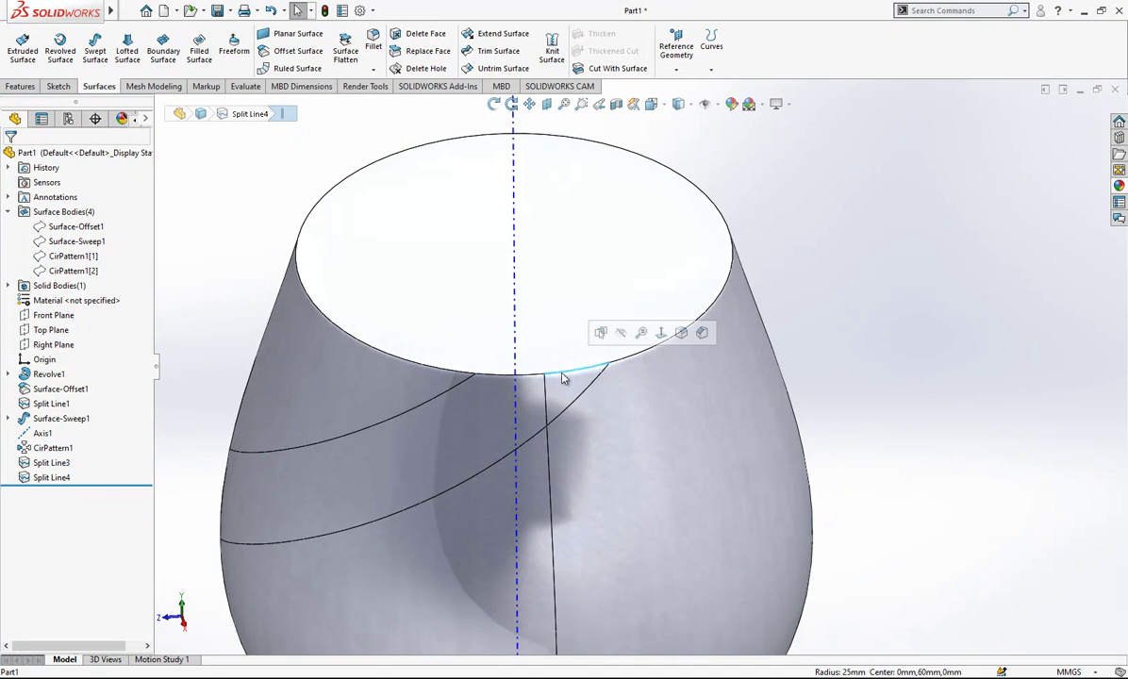
key("Escape")
left_click(593, 353)
key("Escape")
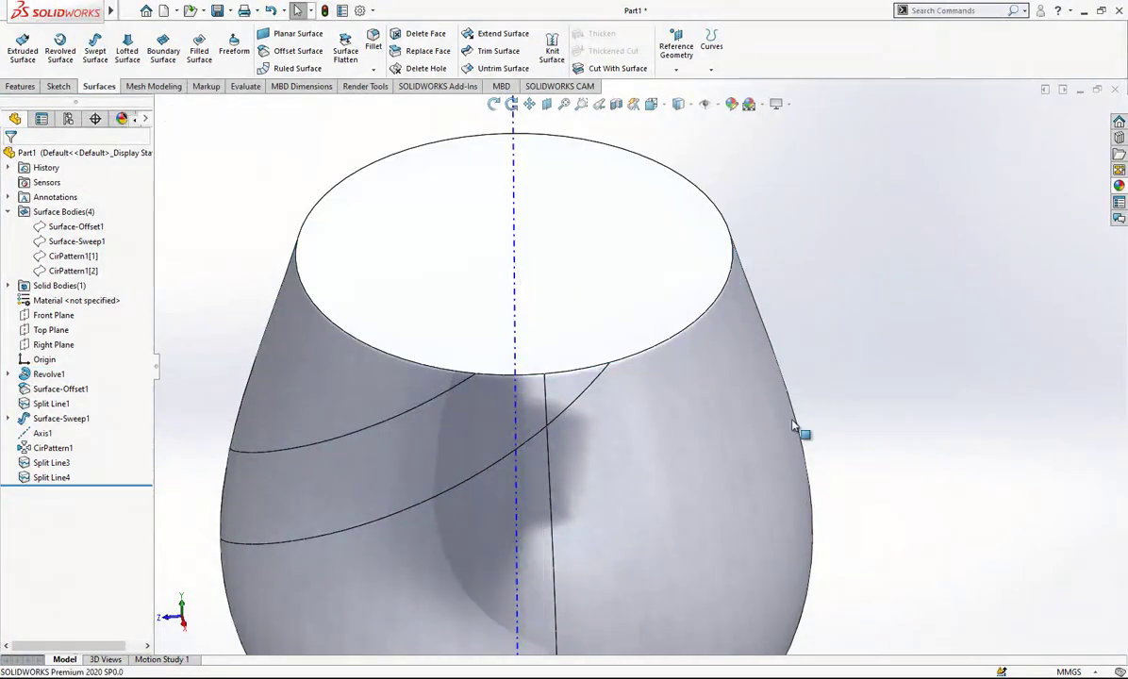
left_click(593, 373)
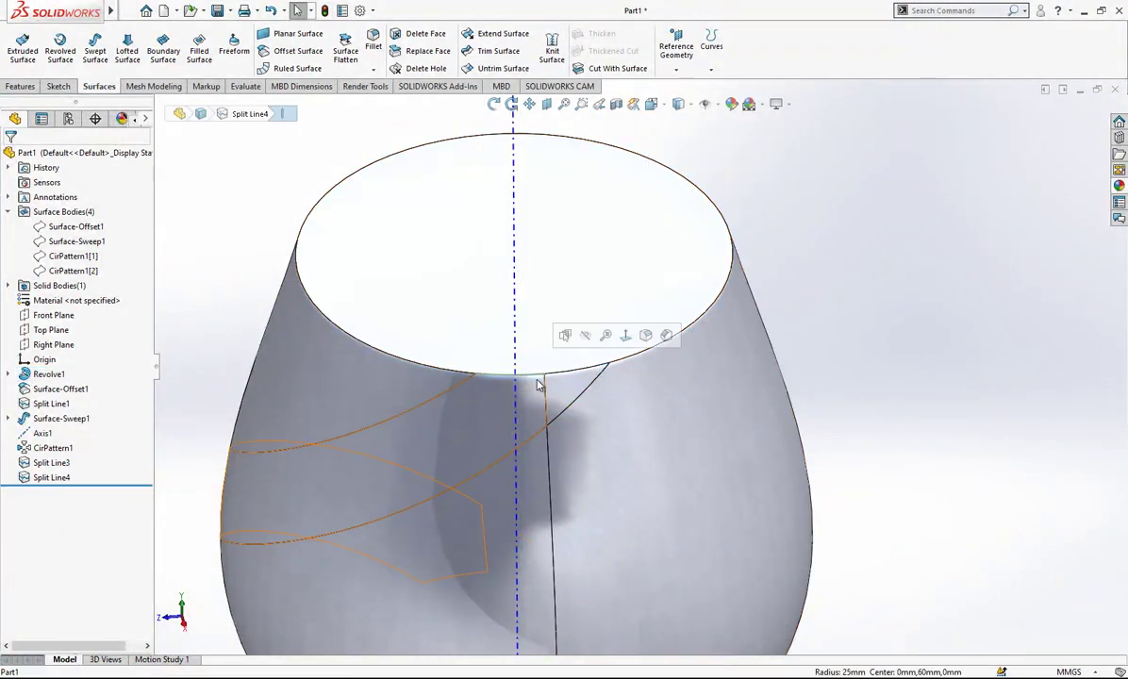
- Start a sketch on the vase's top face and draw a V of two lines, the second about 9 mm, joining the split-line ends on the rim
left_click(575, 351)
left_click(623, 299)
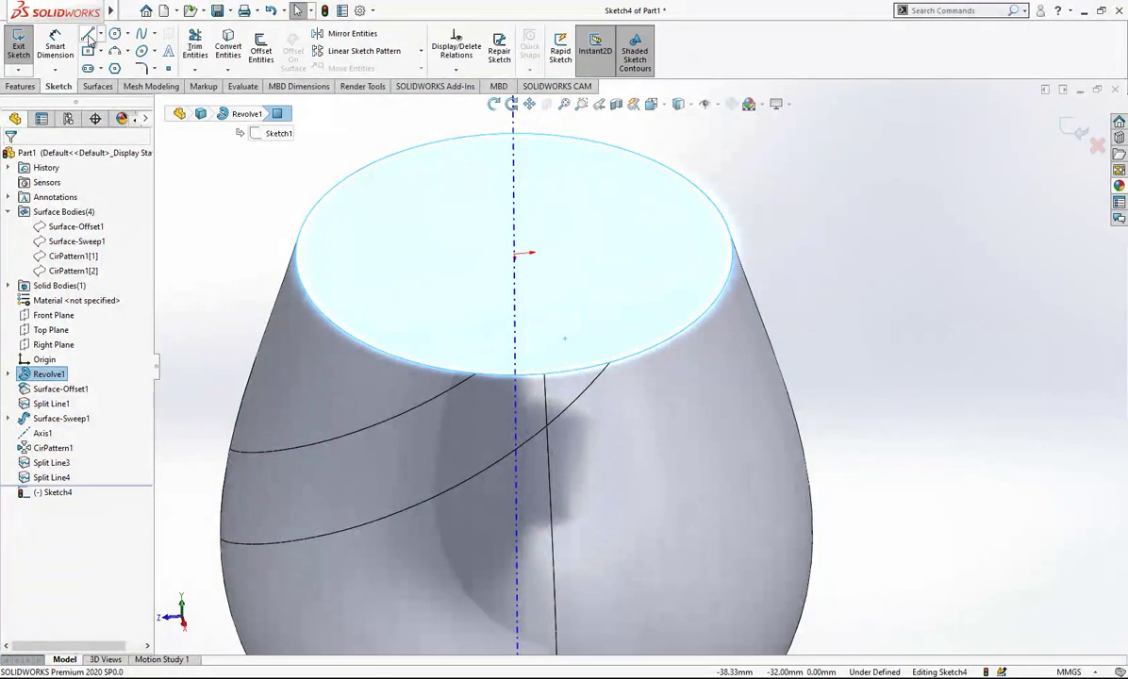
key("l")
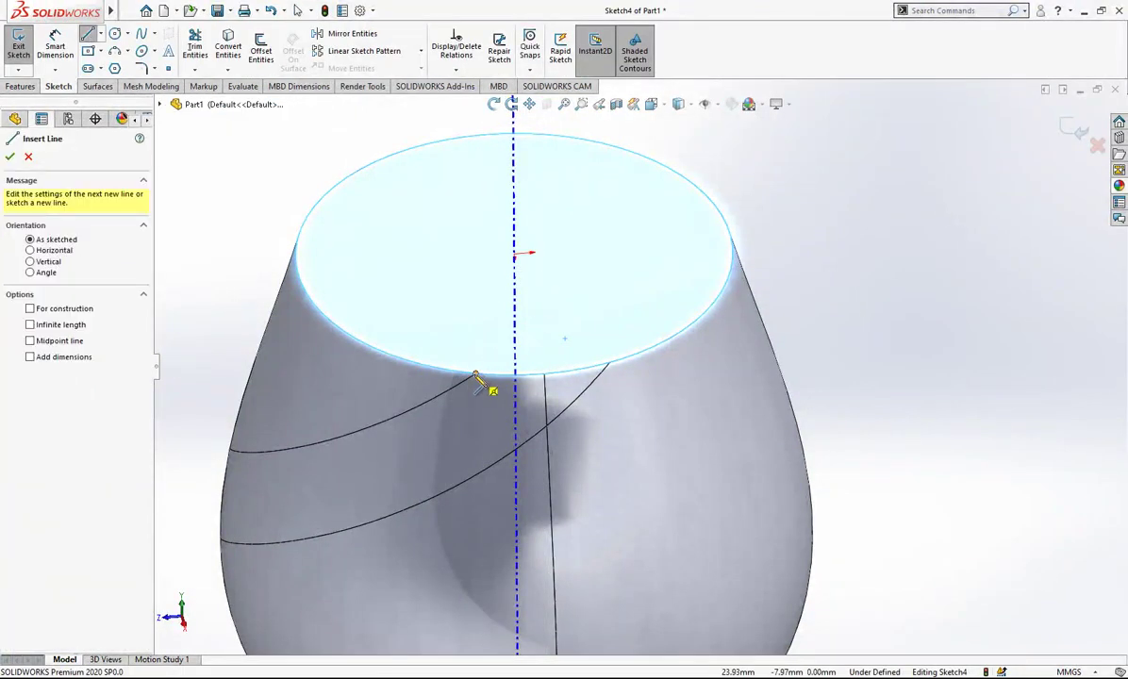
left_click(476, 375)
left_click(542, 341)
left_click(609, 365)
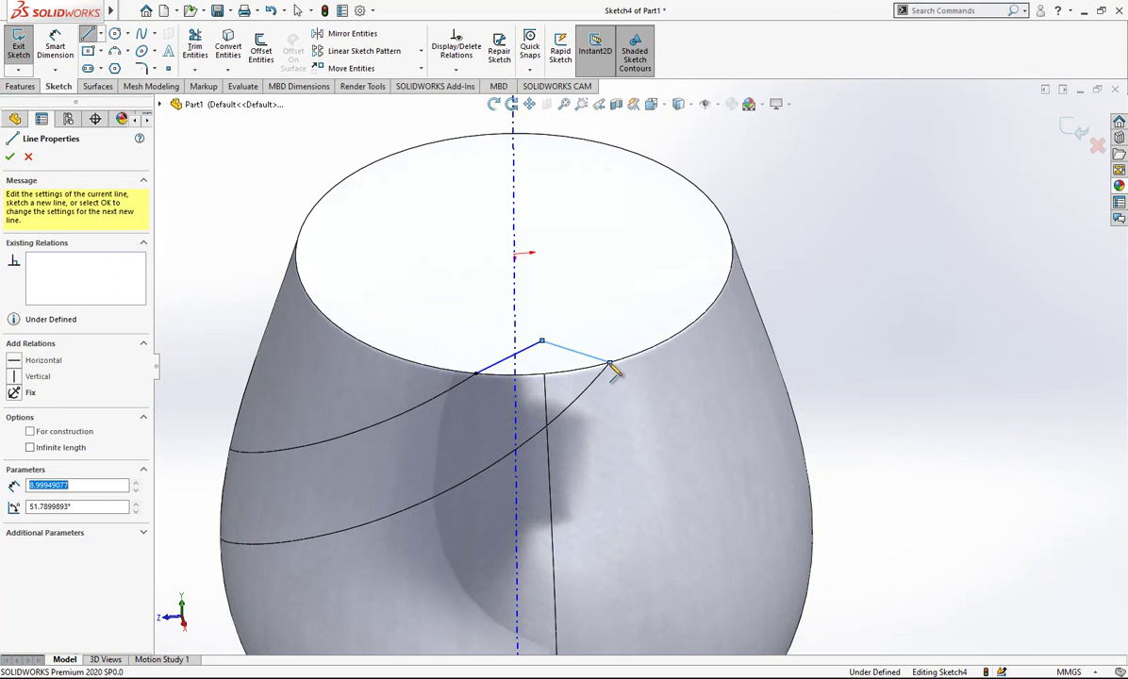
key("Escape")
- Draw a short line about 6.8 mm long from the V's apex to the seam's endpoint on the rim
key("l")
left_click(543, 342)
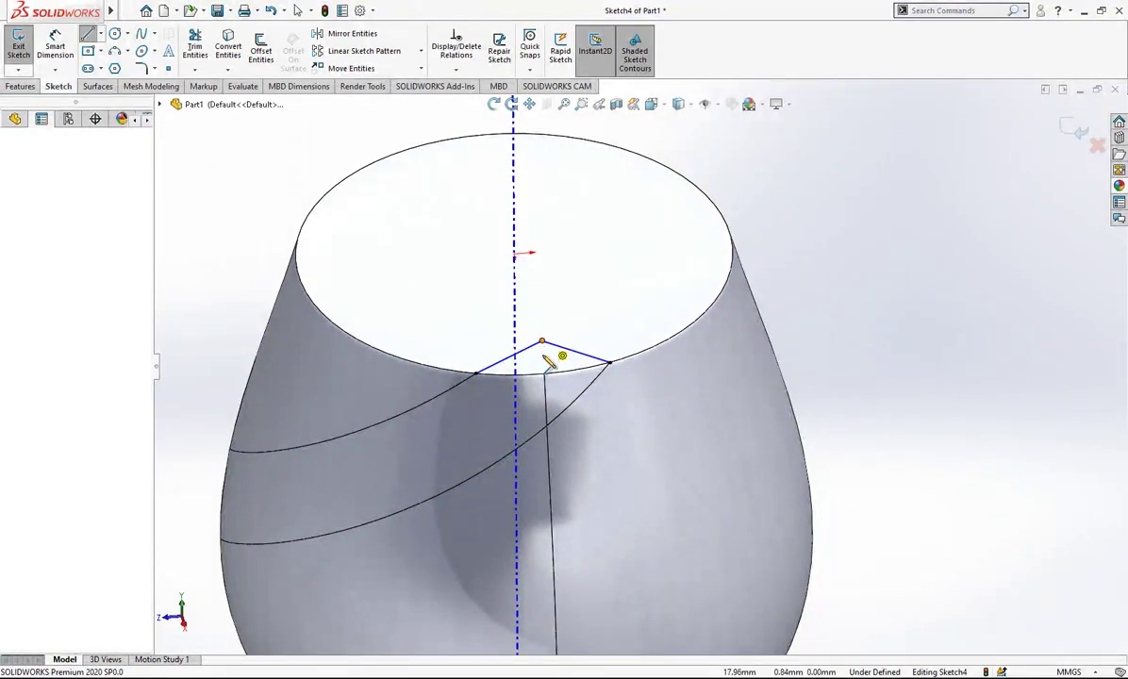
left_click(544, 378)
key("Escape")
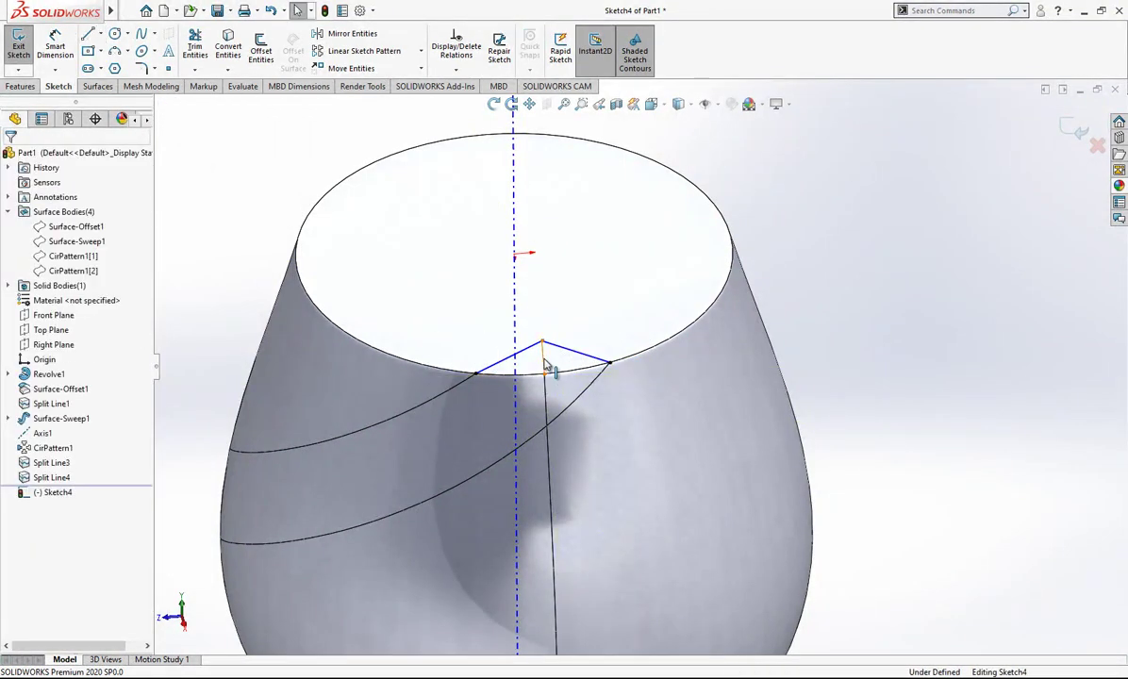
- Try to make the short line between the V's apex and the seam vertical
left_click(544, 366)
left_click(605, 300)
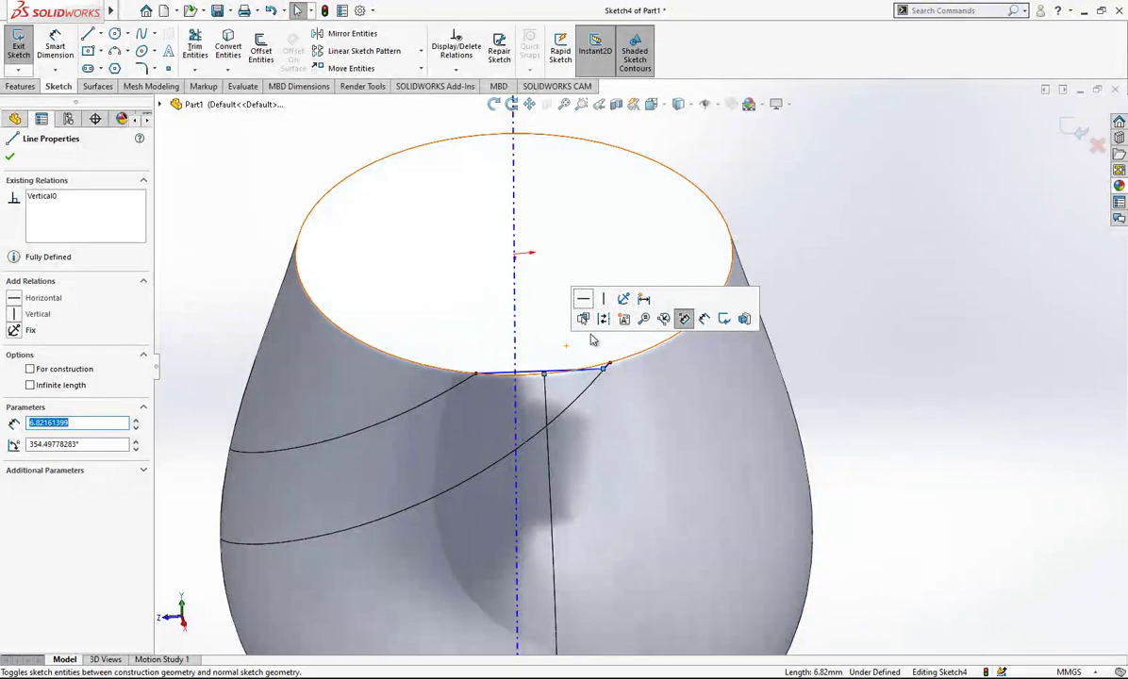
key("ctrl+z")
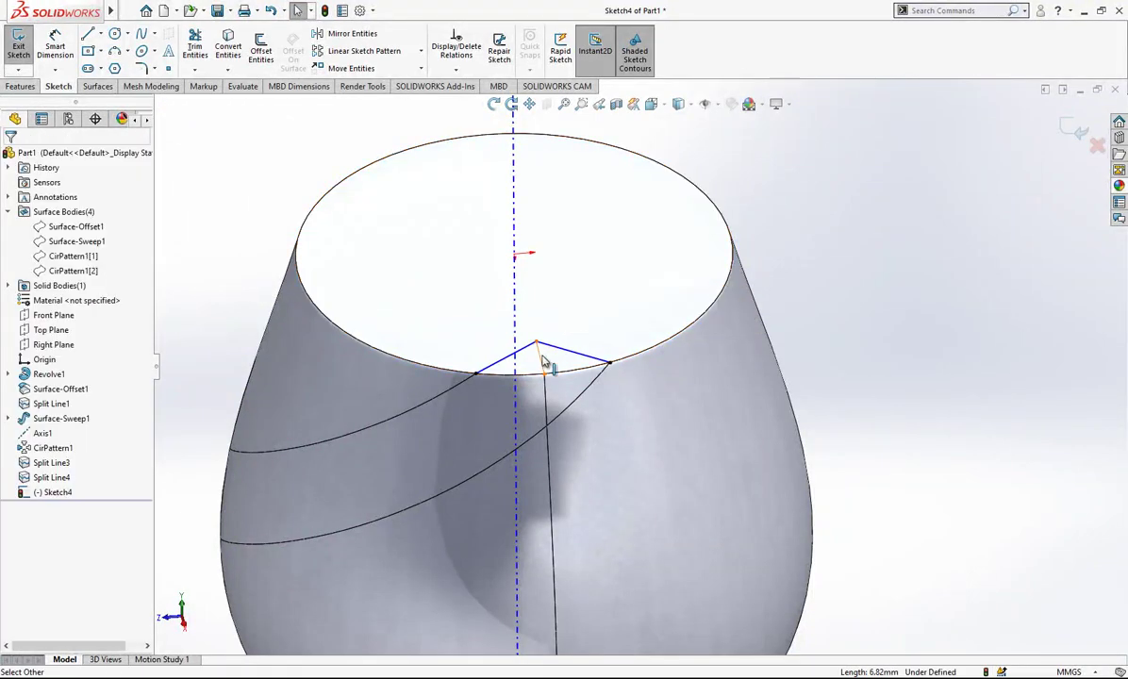
- Make the short line from the apex to the seam horizontal and turn it into construction geometry
left_click(545, 361)
left_click(842, 473)
right_click_drag(841, 478, 552, 373)
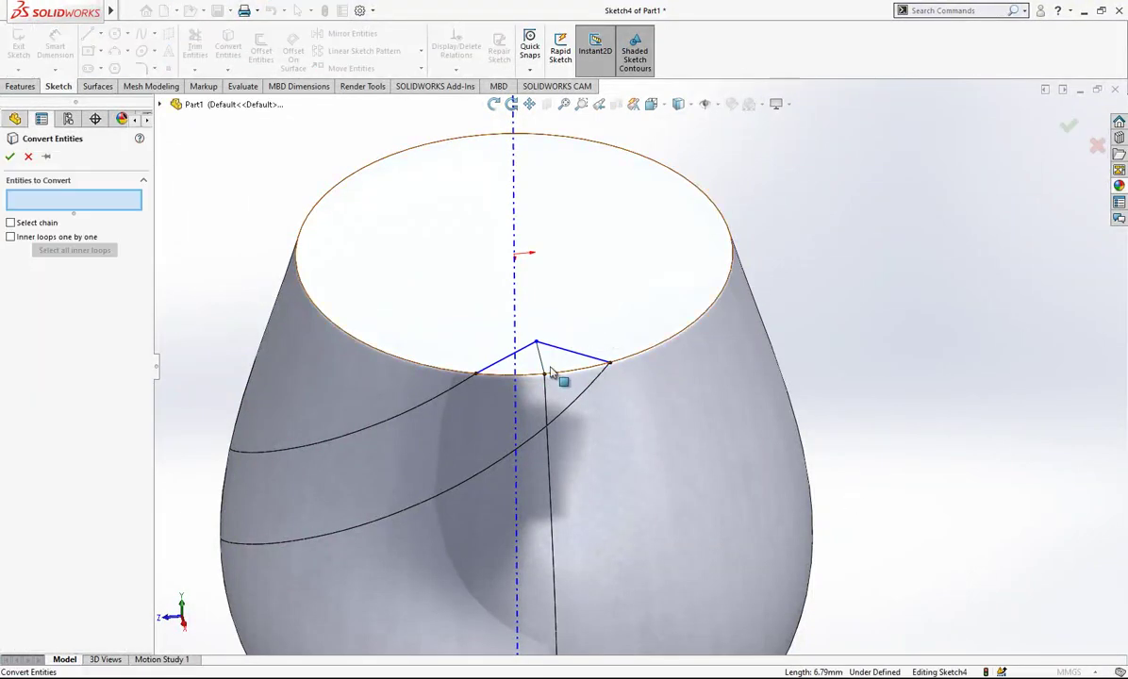
key("Escape")
- Dimension the short construction line at the rim to 2.5 mm and finish the sketch
right_click_drag(653, 282, 658, 224)
left_click(559, 357)
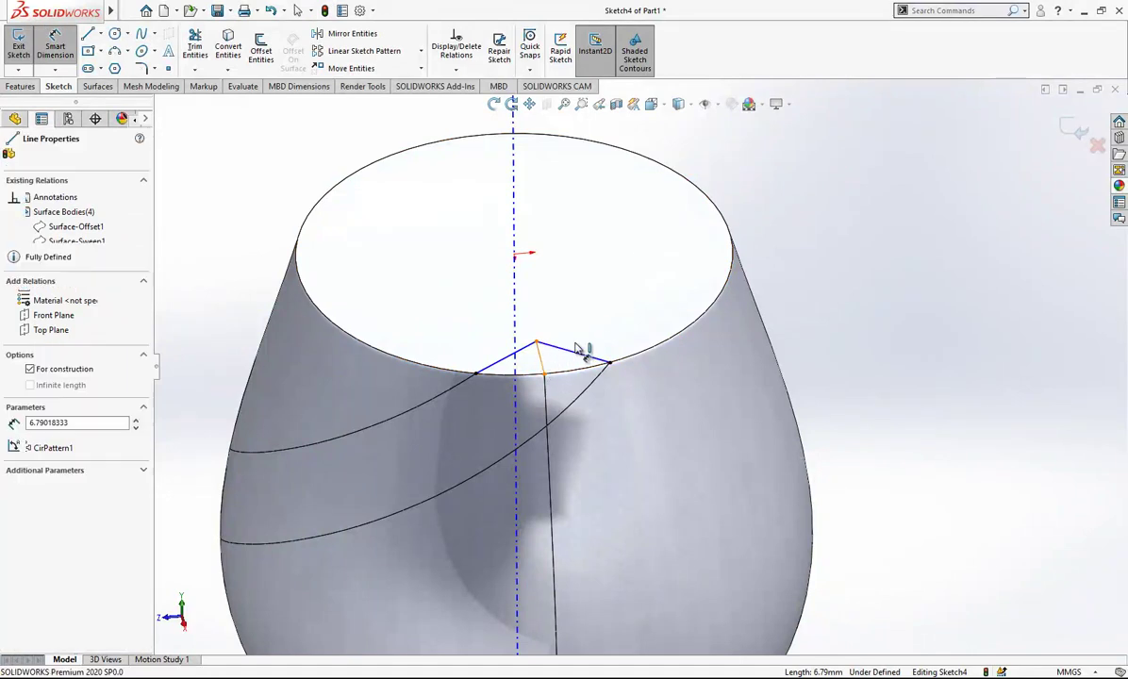
left_click(612, 337)
type("2.5")
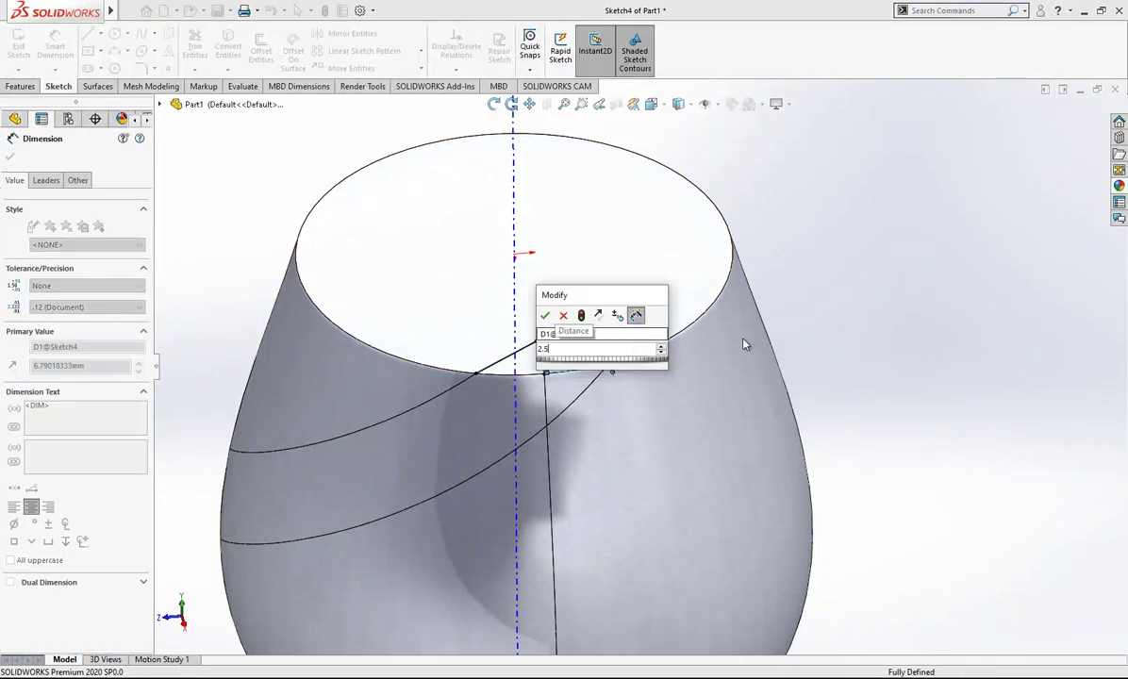
key("Return")
left_click(827, 382)
mouse_move(634, 411)
middle_mouse_down()
mouse_move(605, 438)
mouse_move(550, 538)
mouse_move(567, 584)
mouse_move(547, 492)
mouse_move(647, 371)
mouse_move(614, 302)
mouse_move(634, 400)
middle_mouse_up()
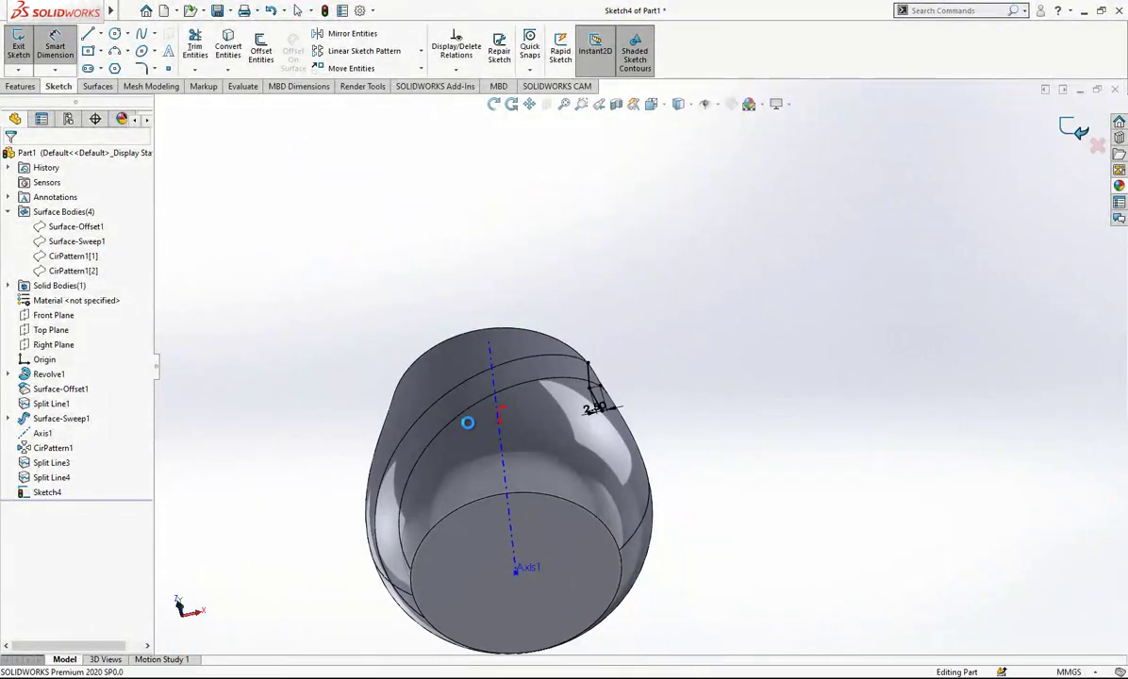
- Start a new sketch on the vase's bottom face
mouse_move(468, 422)
middle_mouse_down()
mouse_move(408, 504)
mouse_move(309, 599)
mouse_move(542, 352)
middle_mouse_up()
scroll(309, 599, "up", 1)
scroll(402, 502, "down", 1)
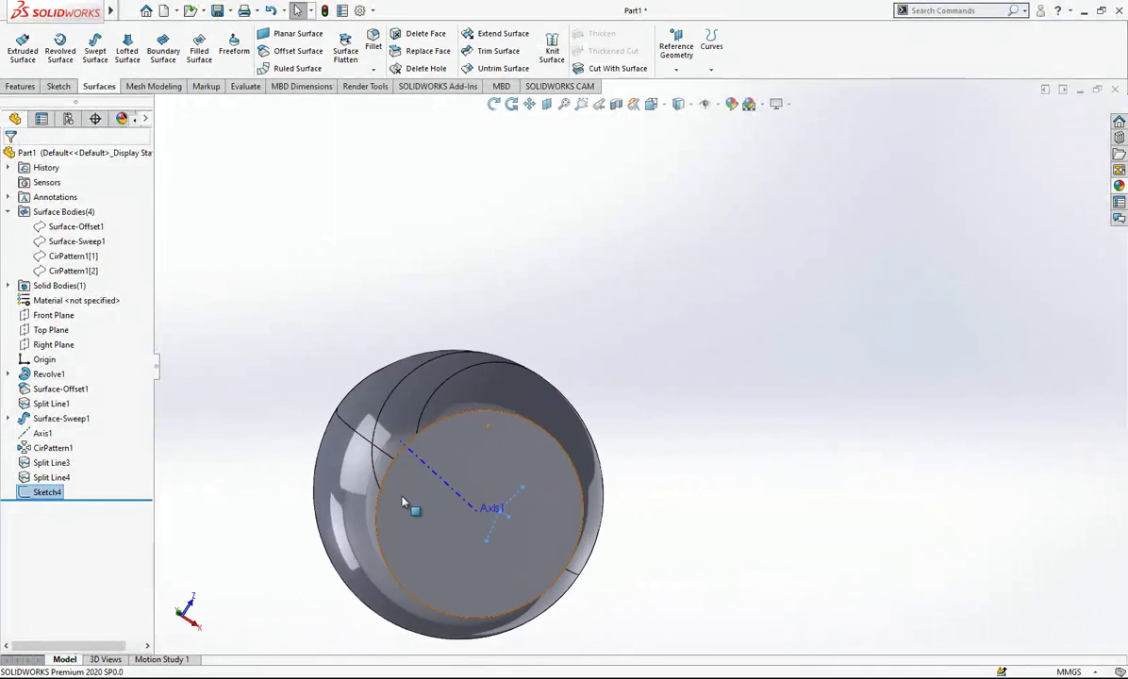
scroll(402, 497, "down", 1)
left_click(430, 476)
left_click(477, 444)
mouse_move(475, 446)
middle_mouse_down()
mouse_move(389, 502)
mouse_move(523, 493)
mouse_move(488, 519)
mouse_move(556, 424)
middle_mouse_up()
scroll(563, 423, "up", 1)
key("Escape")
scroll(448, 428, "down", 3)
middle_click_drag(655, 331, 491, 373)
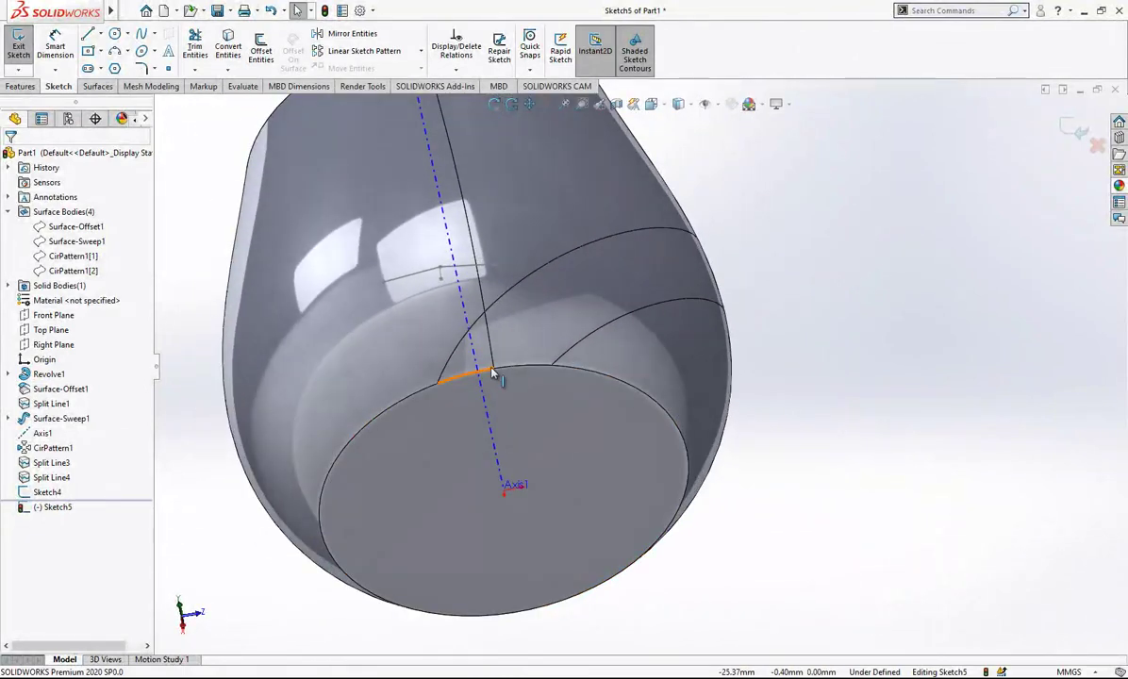
- Measure the gaps between the seam and both split-line ends on the bottom edge, and draw a V of two lines joining those ends
left_click(438, 383)
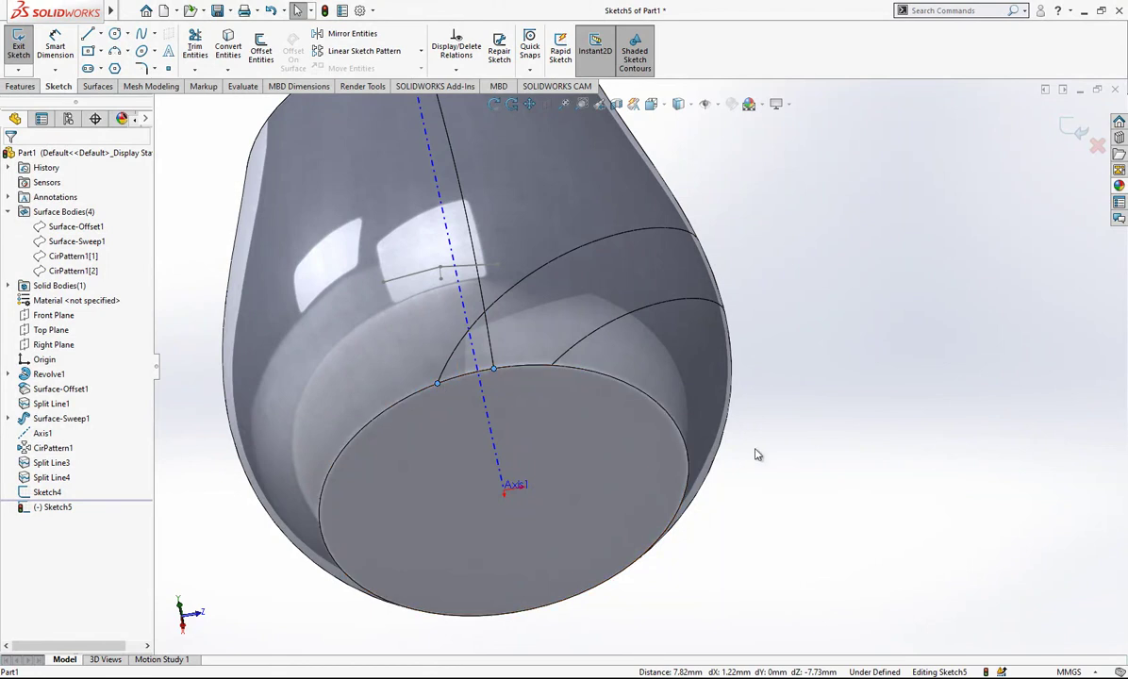
left_click(766, 594)
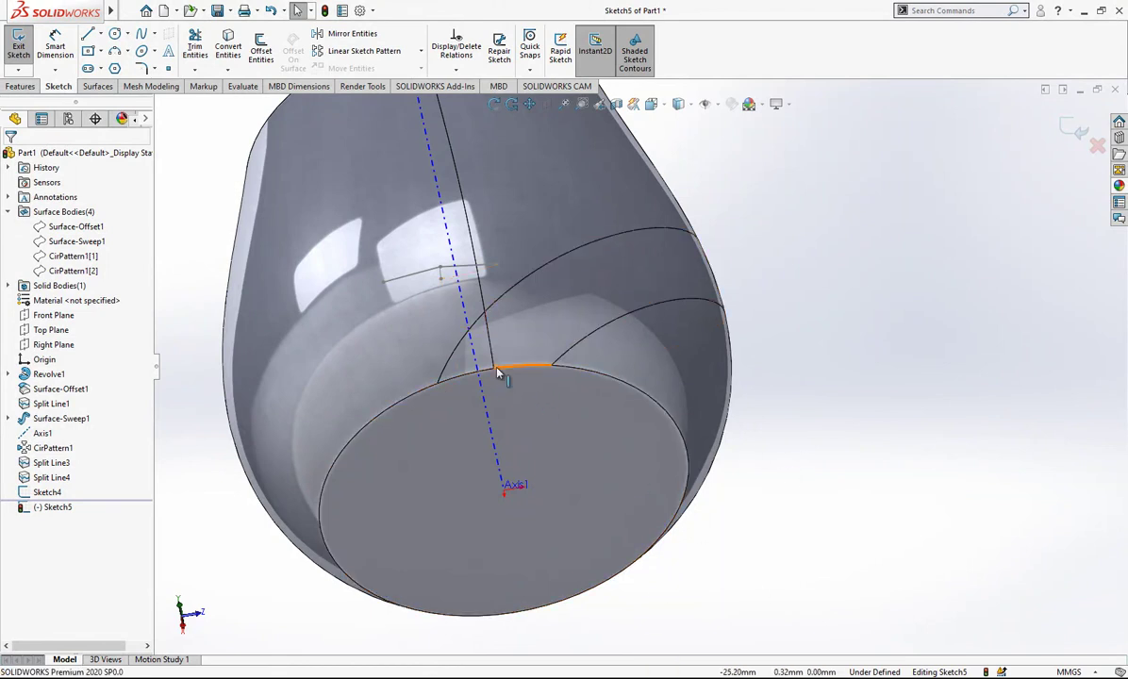
left_click(496, 369)
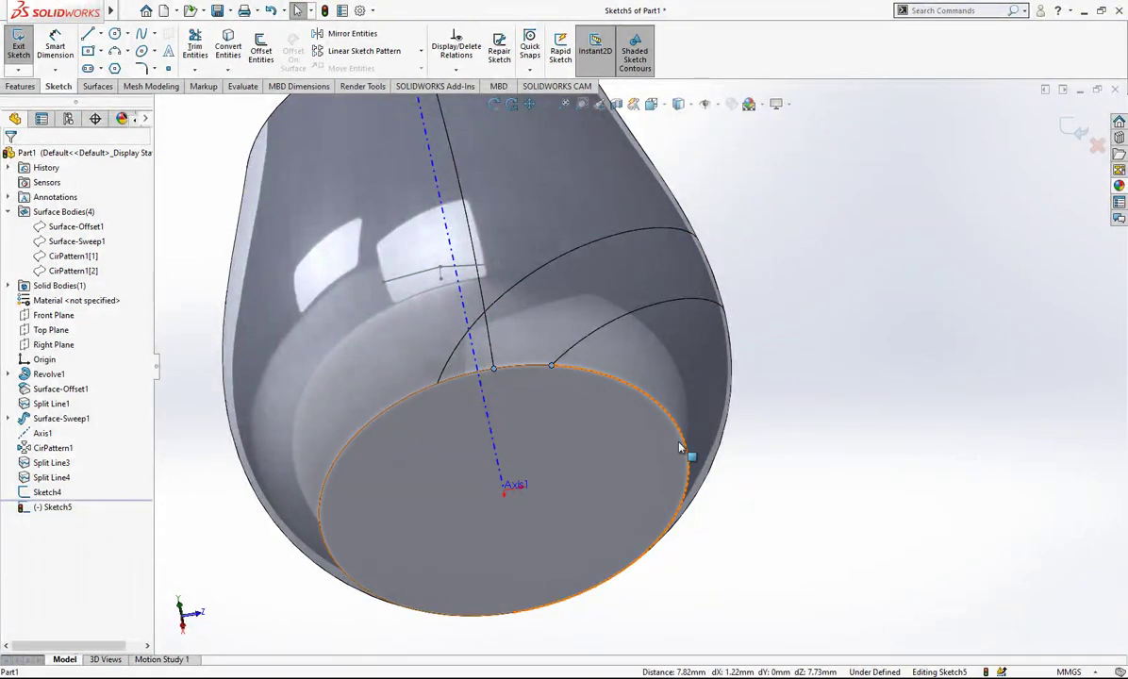
left_click(574, 395)
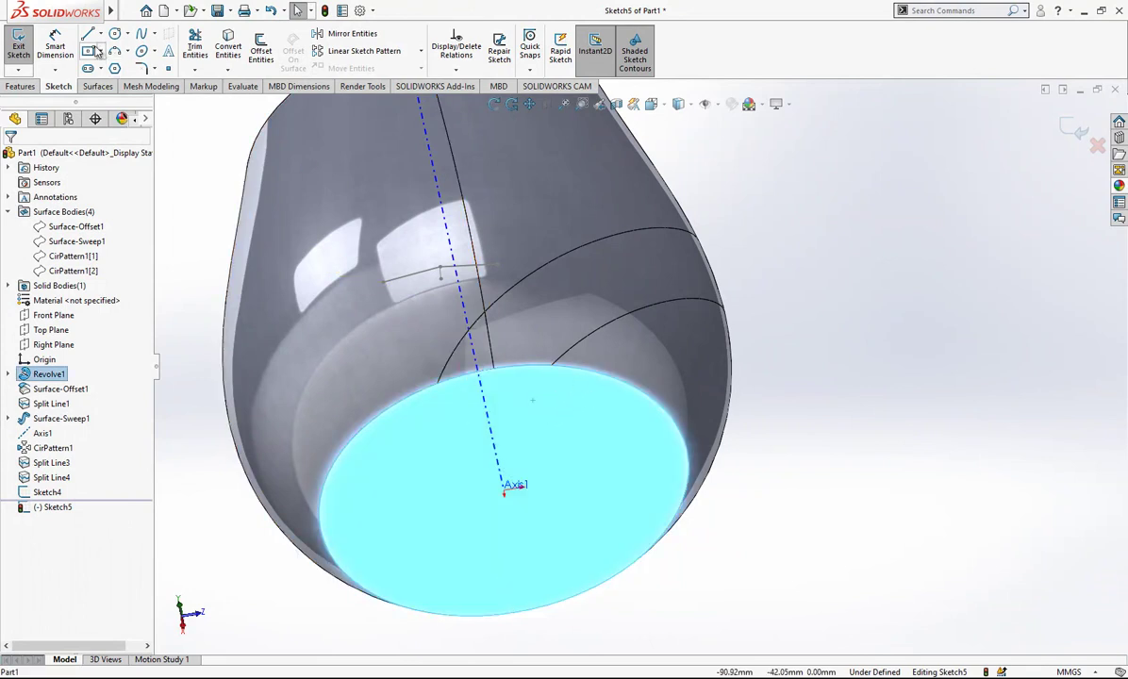
left_click(439, 383)
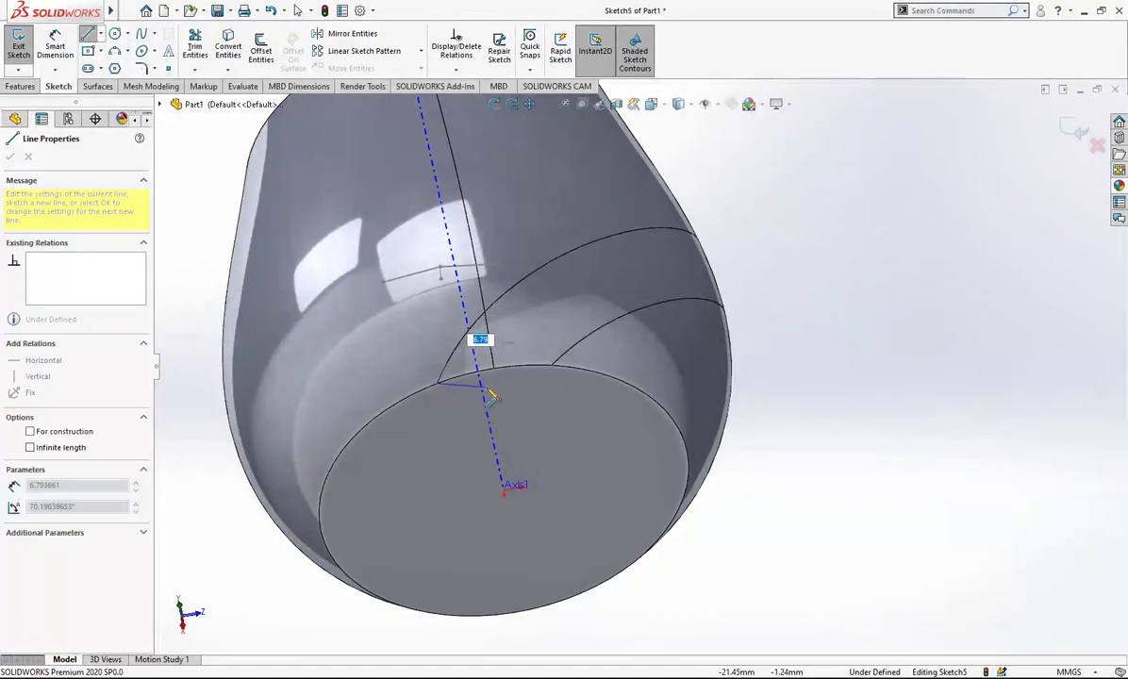
left_click(495, 385)
left_click(553, 365)
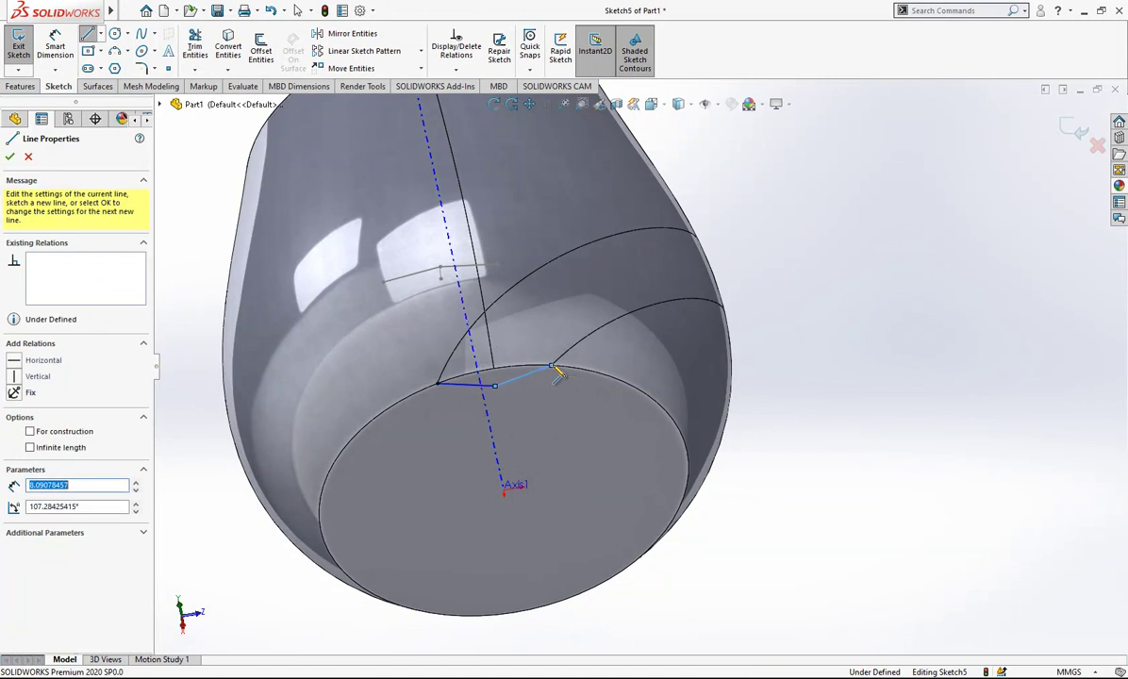
key("Escape")
- Draw a short horizontal line about 3.6 mm long from the seam's endpoint on the bottom edge to the V's apex
key("l")
left_click(493, 369)
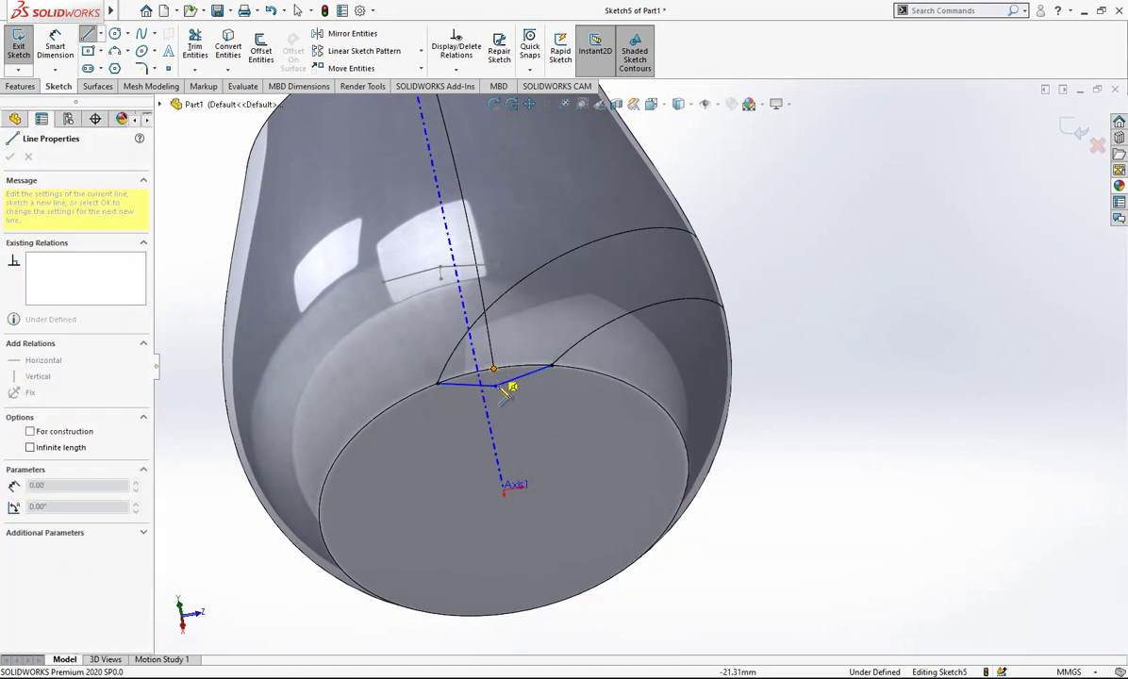
left_click(495, 384)
key("Escape")
- Convert the short horizontal line at the bottom V's apex to construction geometry, dimension it to 2.5 mm, and finish the sketch
scroll(463, 387, "down", 3)
left_click(520, 372)
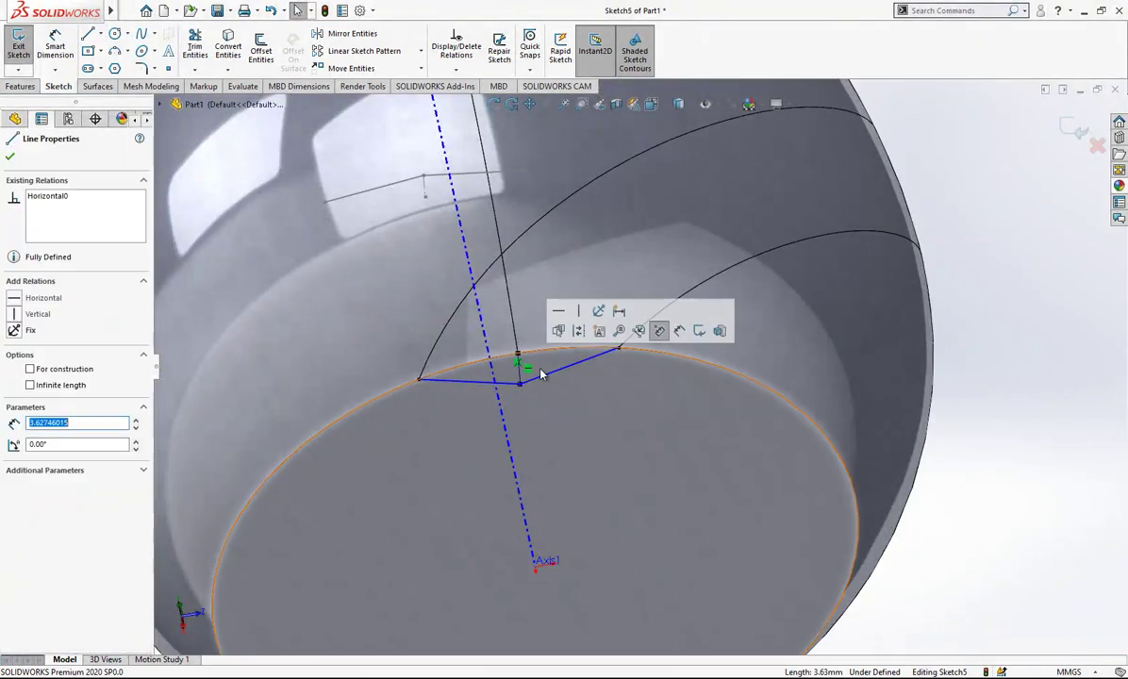
left_click(574, 334)
right_click_drag(561, 416, 539, 352)
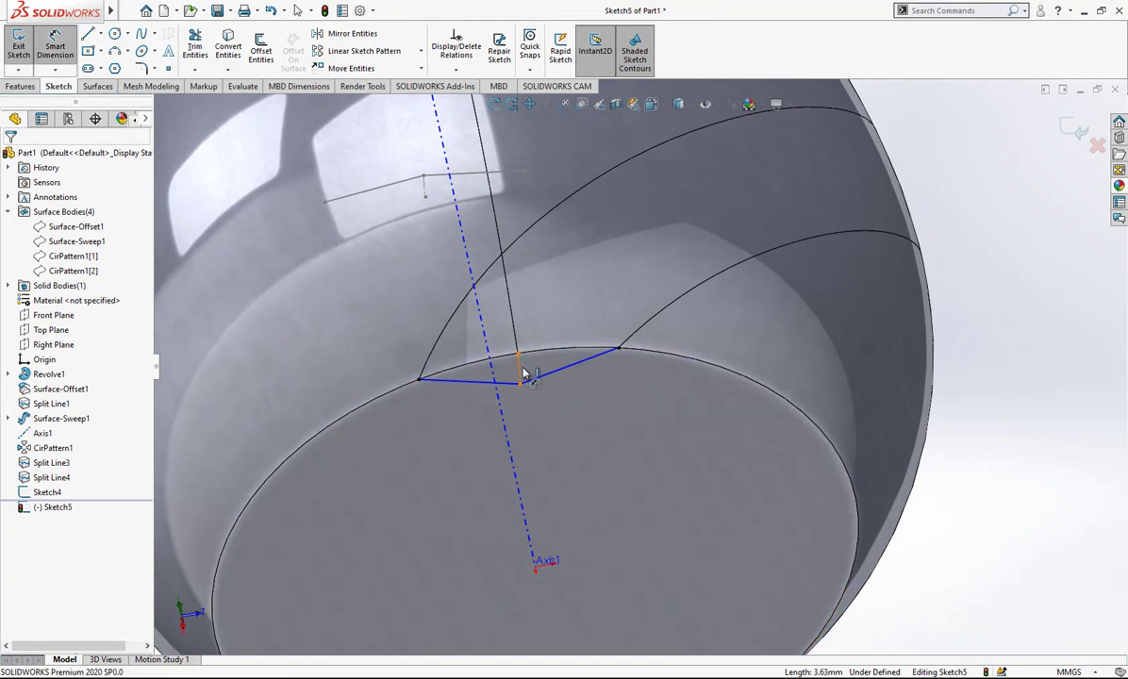
left_click(525, 374)
left_click(589, 406)
type("2.5")
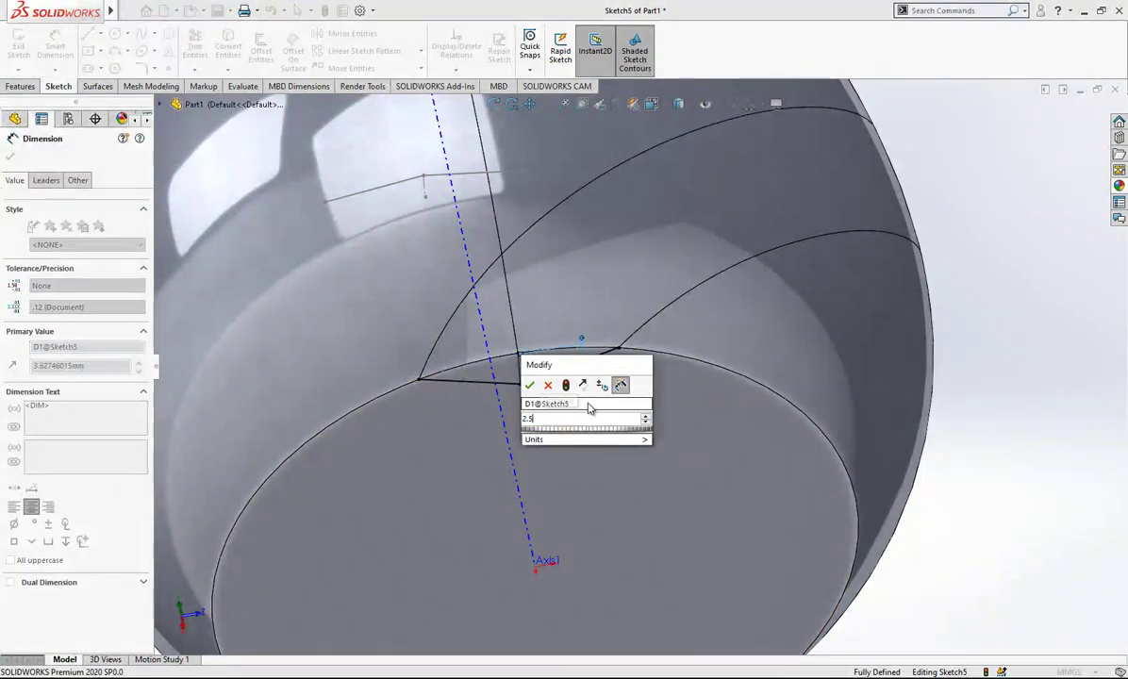
key("Return")
key("space")
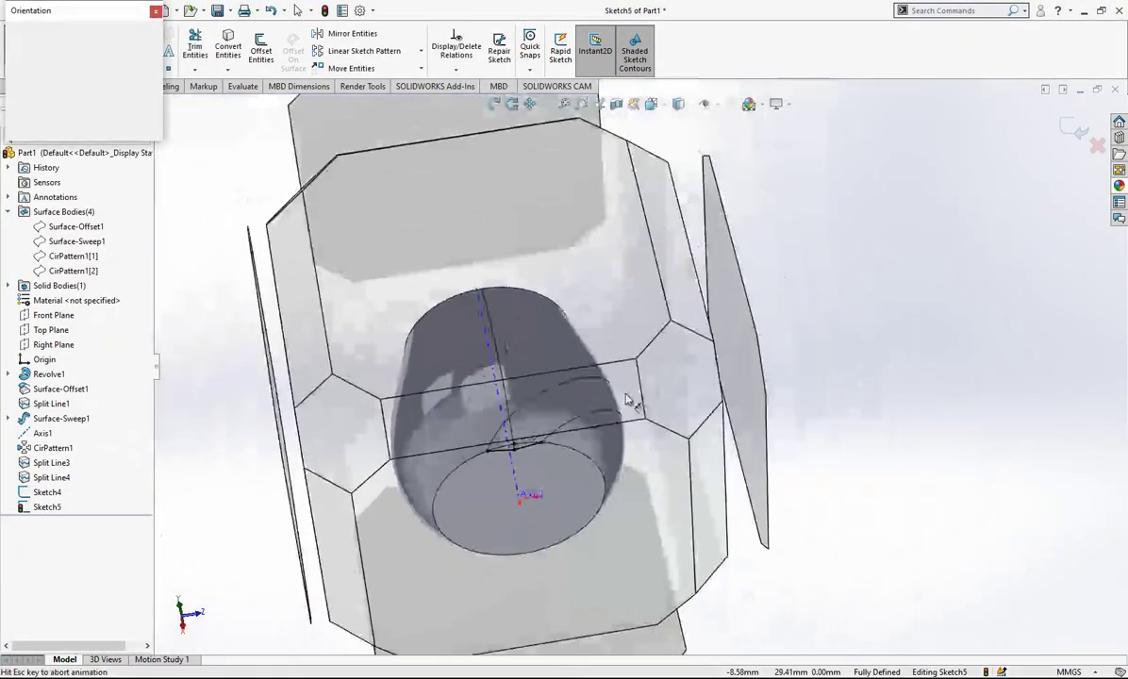
left_click(571, 556)
scroll(673, 202, "down", 5)
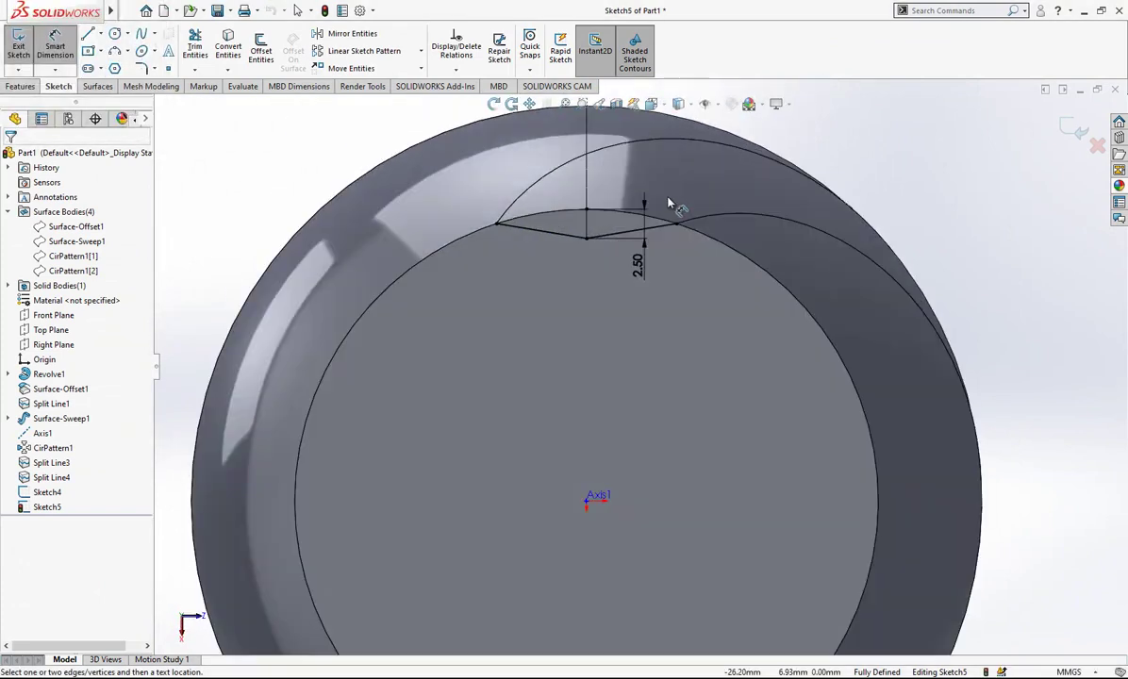
scroll(665, 281, "up", 3)
mouse_move(665, 281)
middle_mouse_down()
mouse_move(597, 433)
mouse_move(613, 415)
middle_mouse_up()
scroll(675, 377, "up", 4)
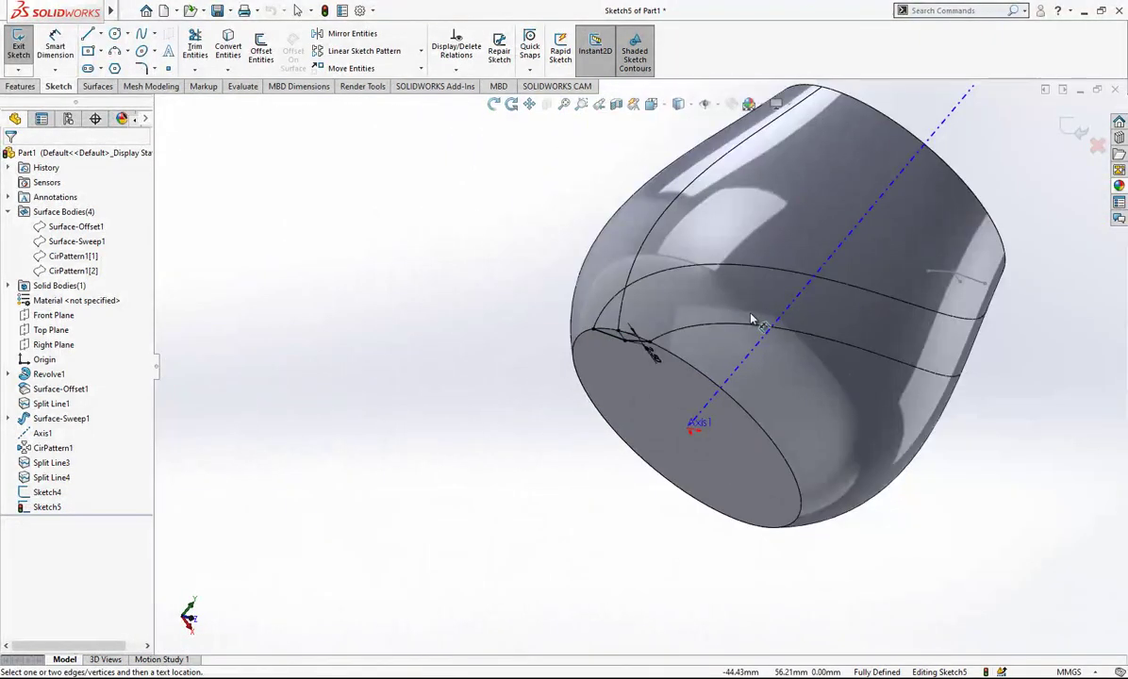
mouse_move(753, 317)
middle_mouse_down()
mouse_move(629, 380)
mouse_move(634, 369)
middle_mouse_up()
scroll(634, 376, "up", 1)
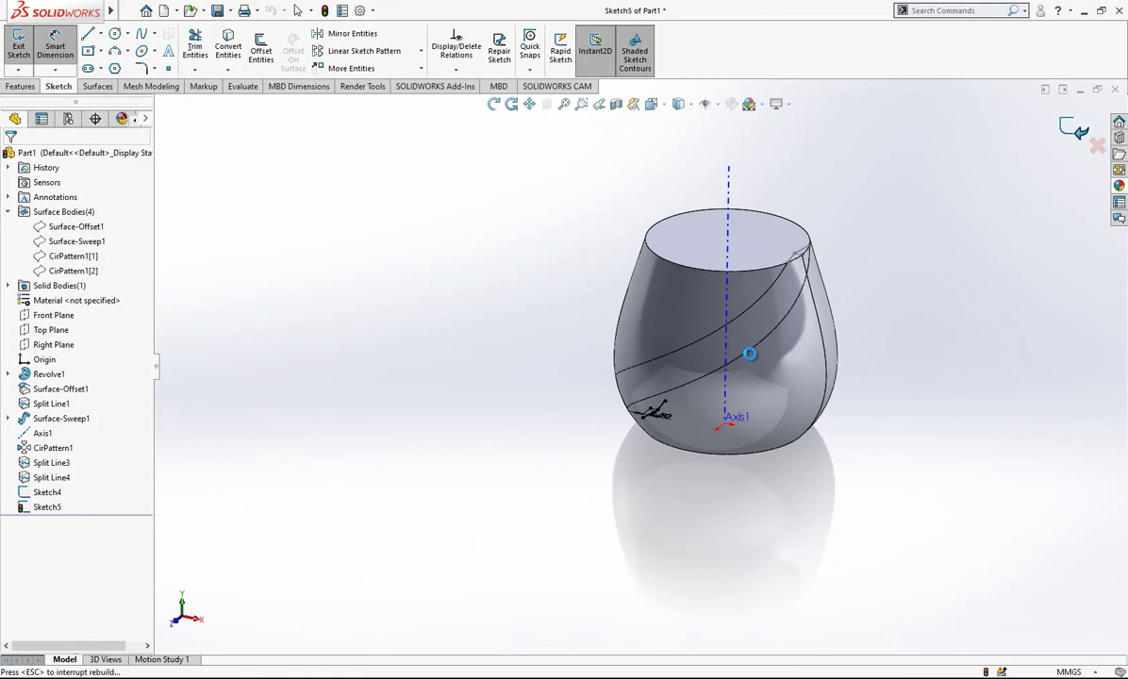
- Start a lofted surface with the V sketches on the vase's bottom and top faces as its profiles
scroll(711, 395, "down", 1)
mouse_move(710, 395)
middle_mouse_down()
mouse_move(854, 287)
mouse_move(804, 330)
mouse_move(681, 390)
middle_mouse_up()
scroll(709, 360, "down", 1)
scroll(783, 243, "up", 1)
scroll(779, 255, "down", 1)
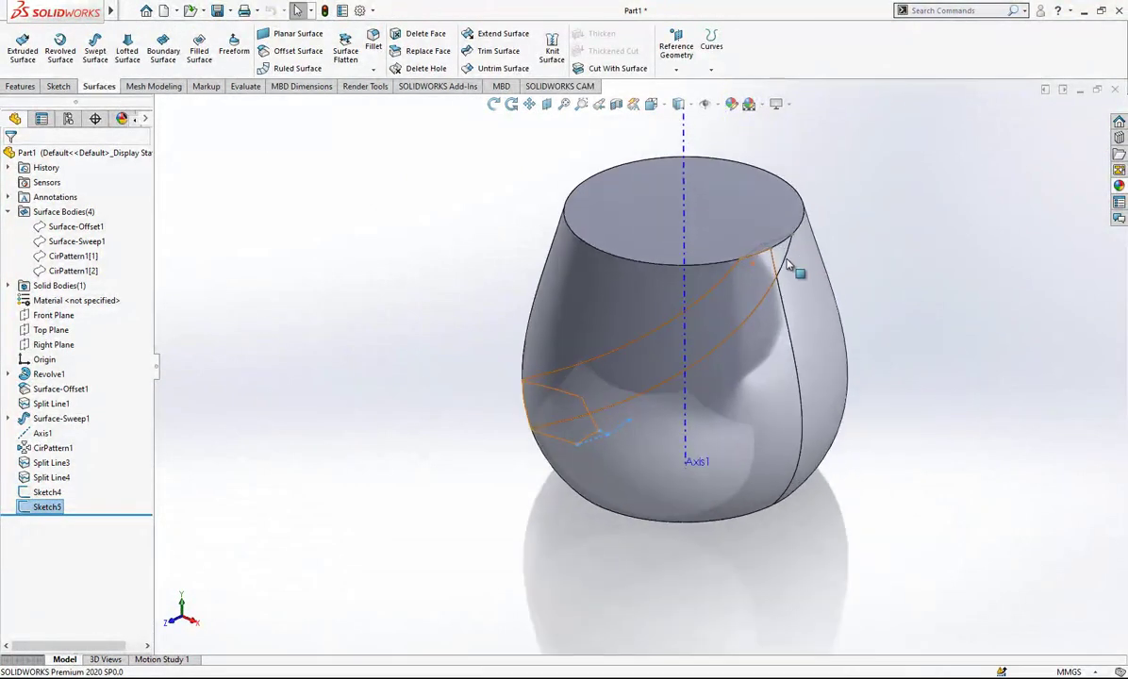
scroll(629, 423, "up", 1)
middle_click_drag(629, 422, 695, 343)
left_click(272, 184)
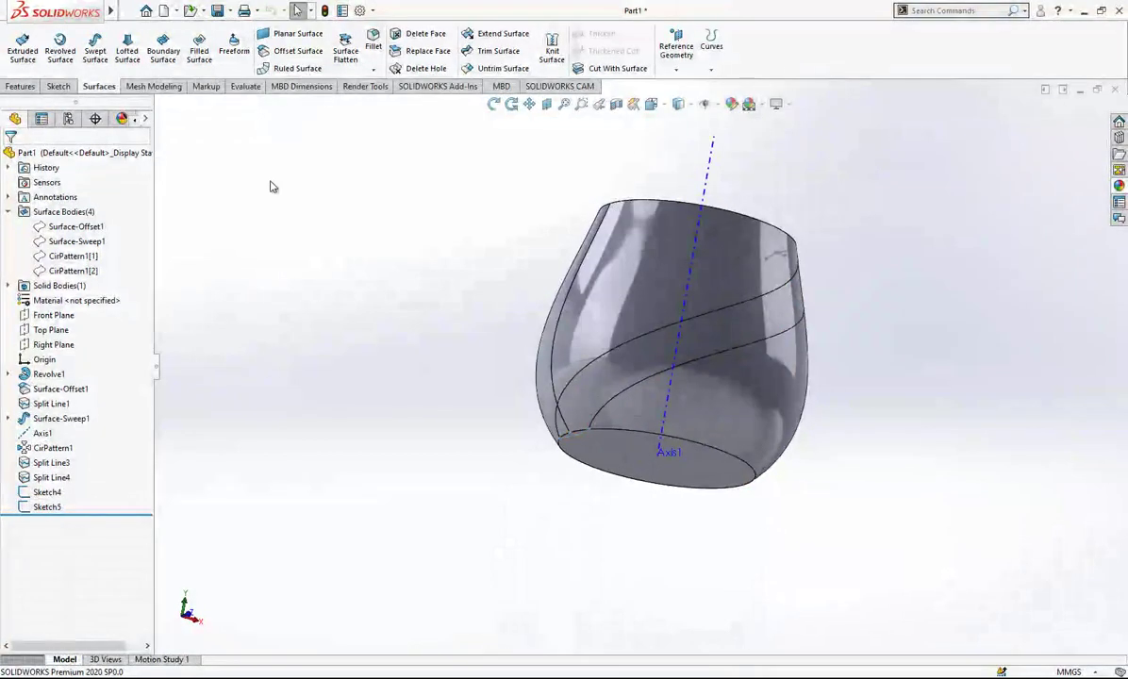
left_click(128, 55)
scroll(658, 419, "down", 2)
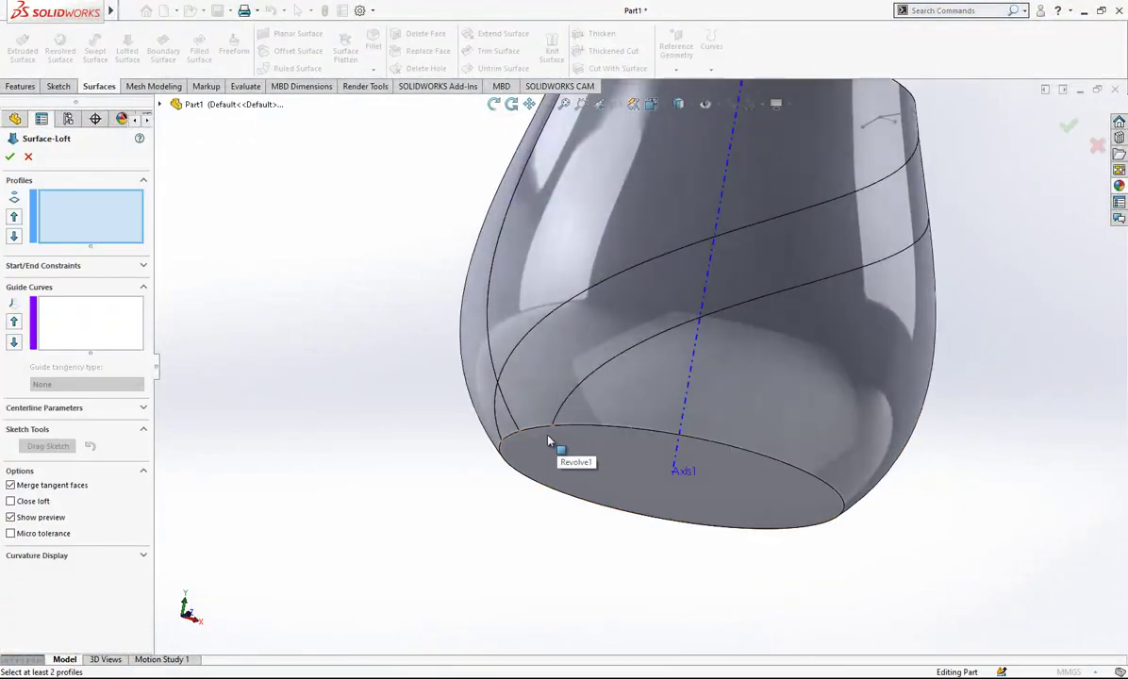
scroll(542, 437, "up", 1)
left_click(561, 440)
middle_click_drag(562, 440, 456, 557)
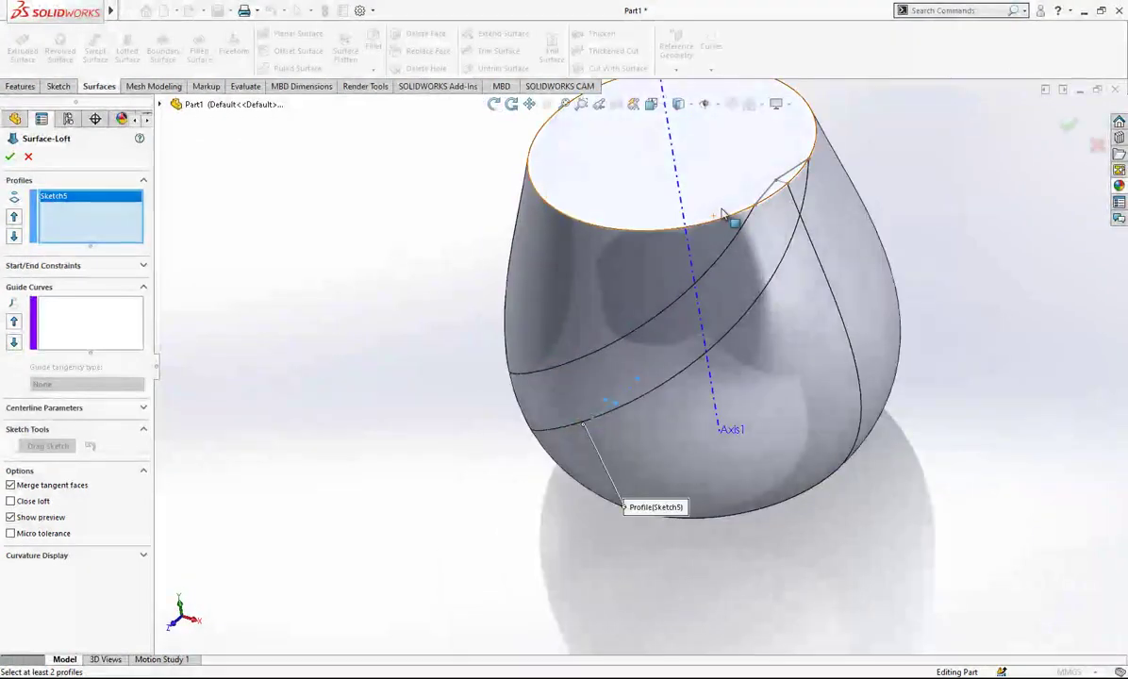
left_click(791, 177)
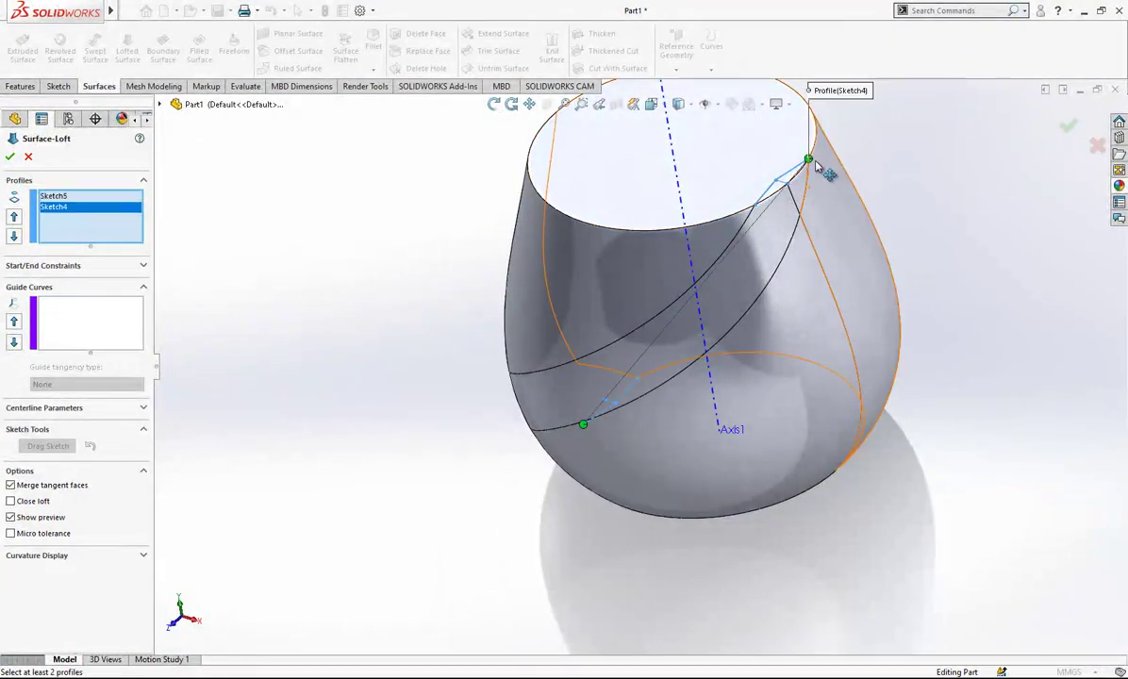
- Add the upper twisted split line as the first guide curve, grouping its connected edges into one open chain
middle_click_drag(667, 355, 741, 330)
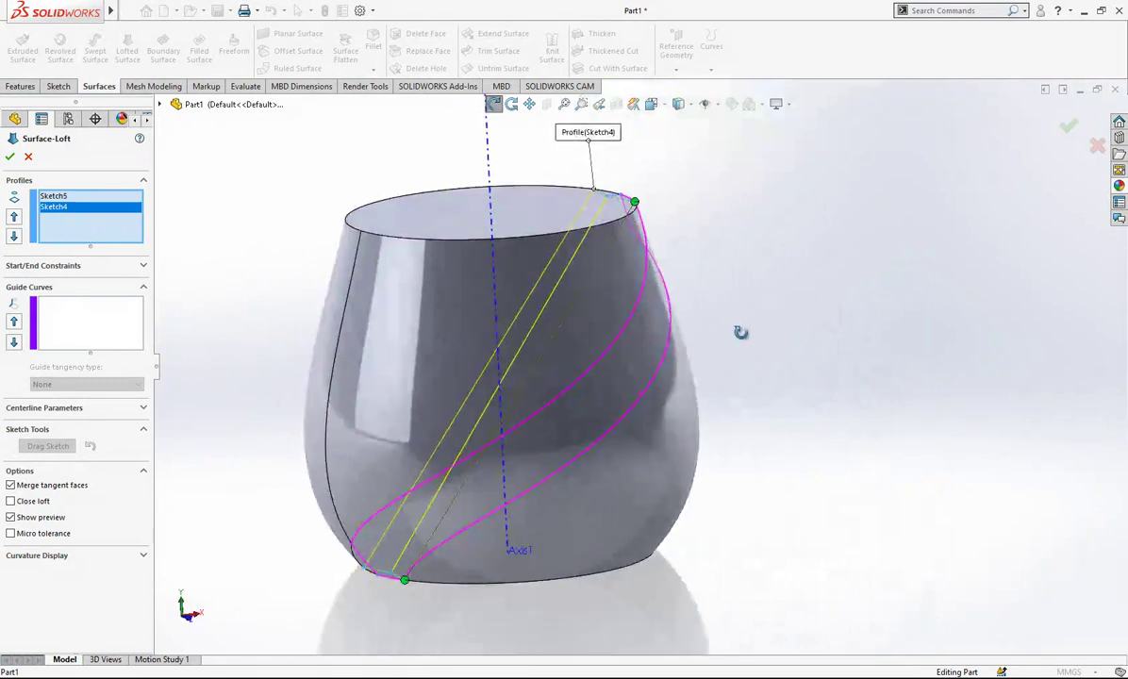
left_click(98, 310)
right_click(98, 309)
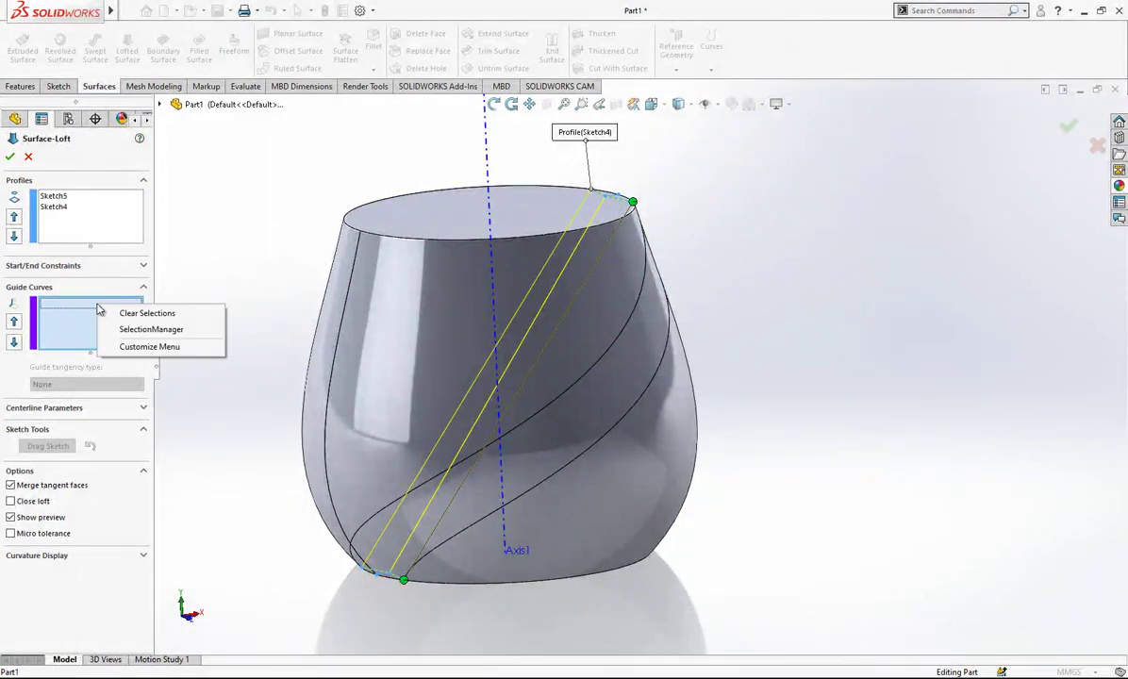
left_click(151, 329)
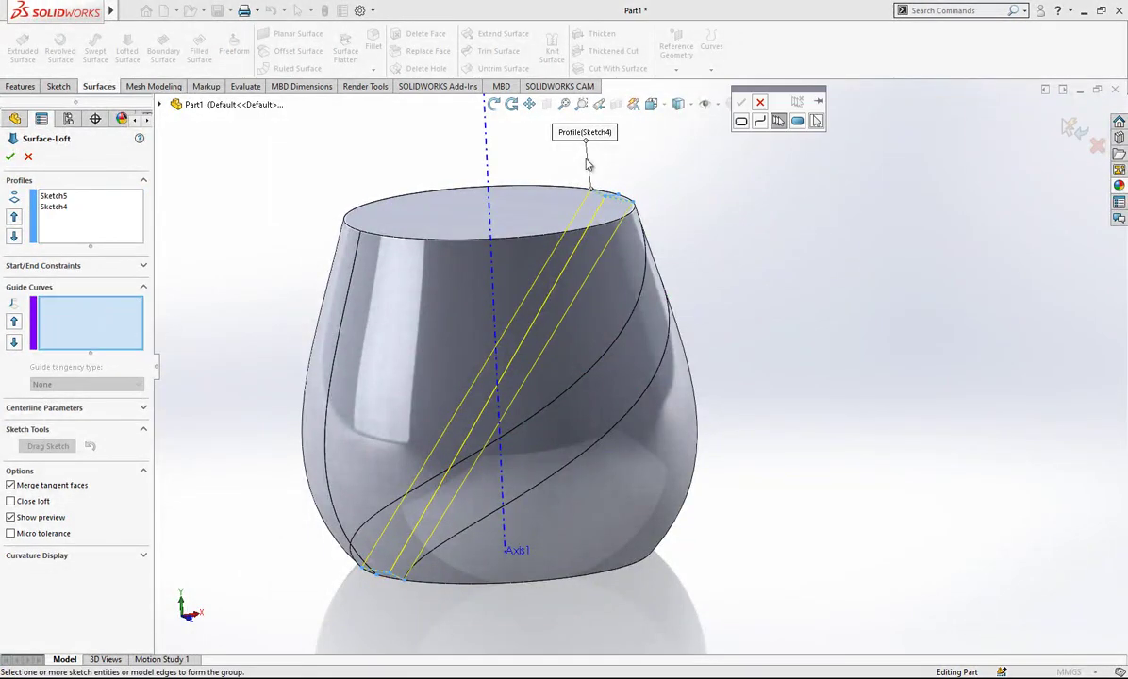
middle_click_drag(582, 255, 456, 334)
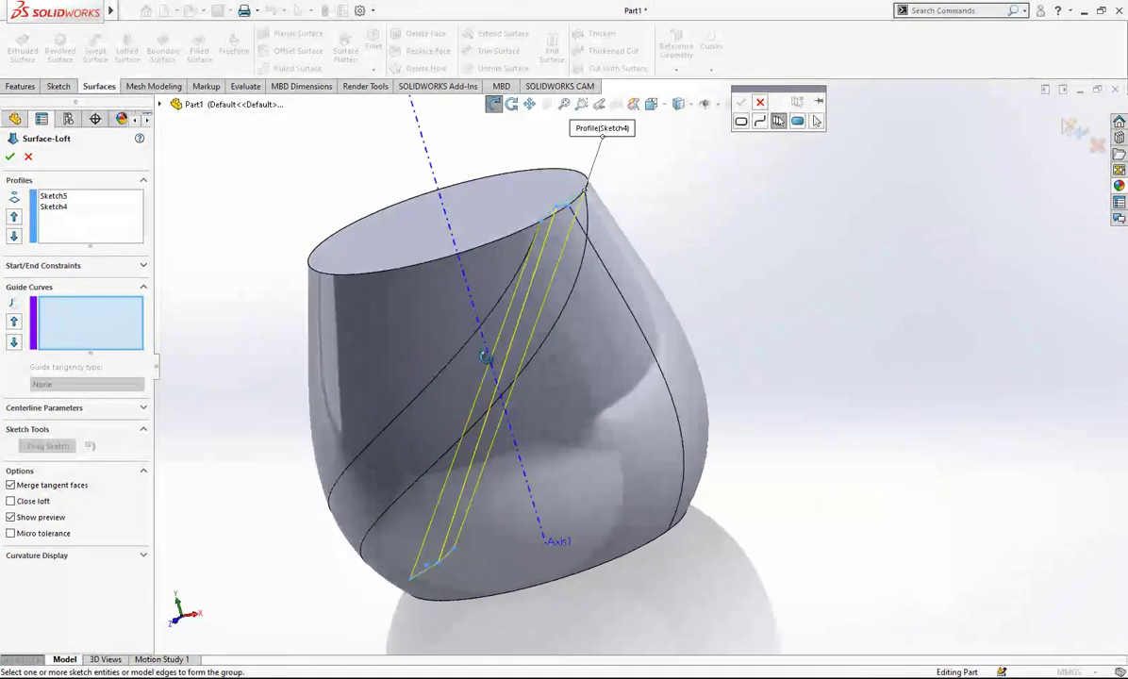
middle_click_drag(404, 416, 498, 469)
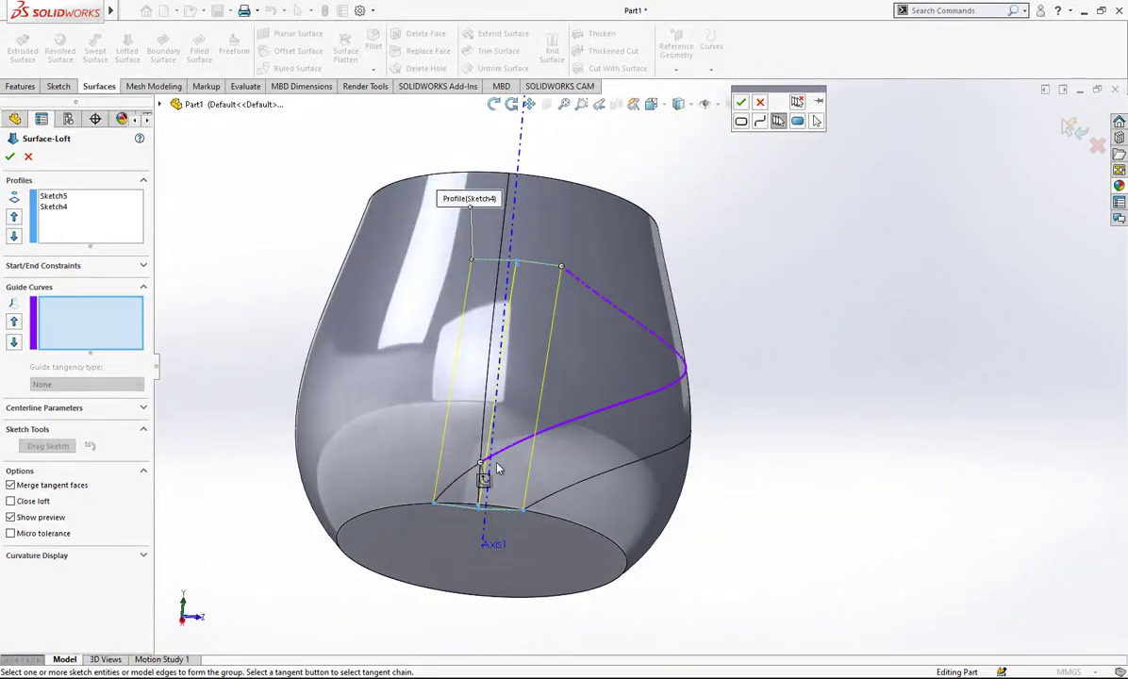
left_click(453, 487)
left_click(740, 102)
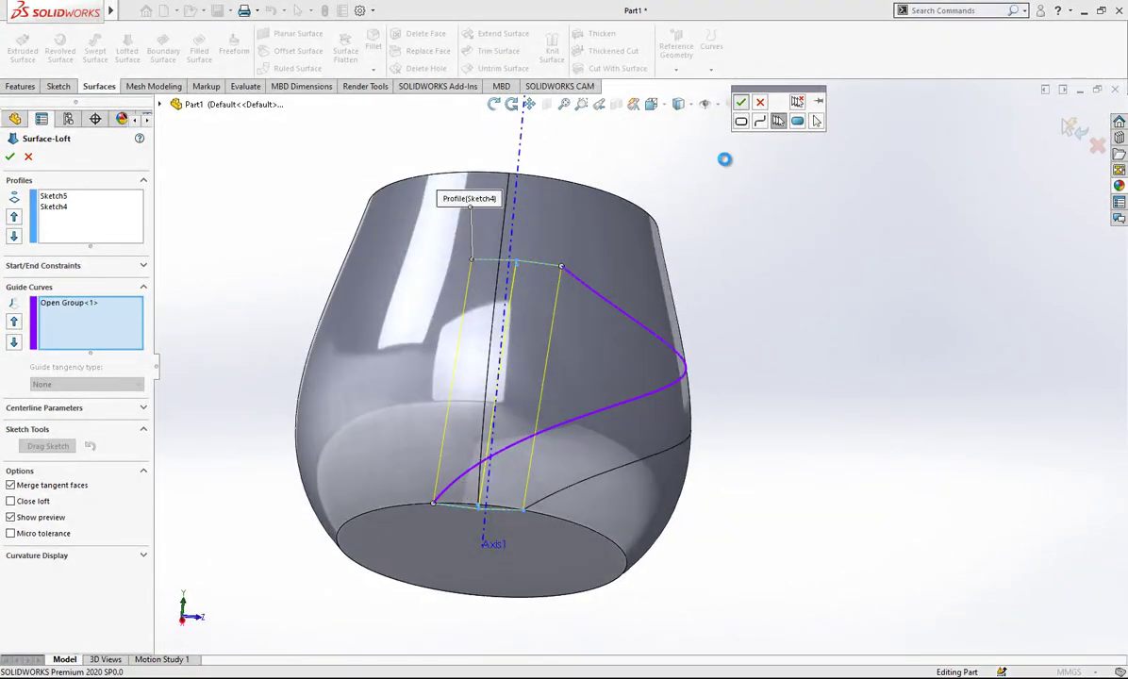
- Add the lower twisted split line's edge chain as the second guide curve and create the lofted surface
middle_click_drag(621, 351, 443, 397)
right_click(125, 368)
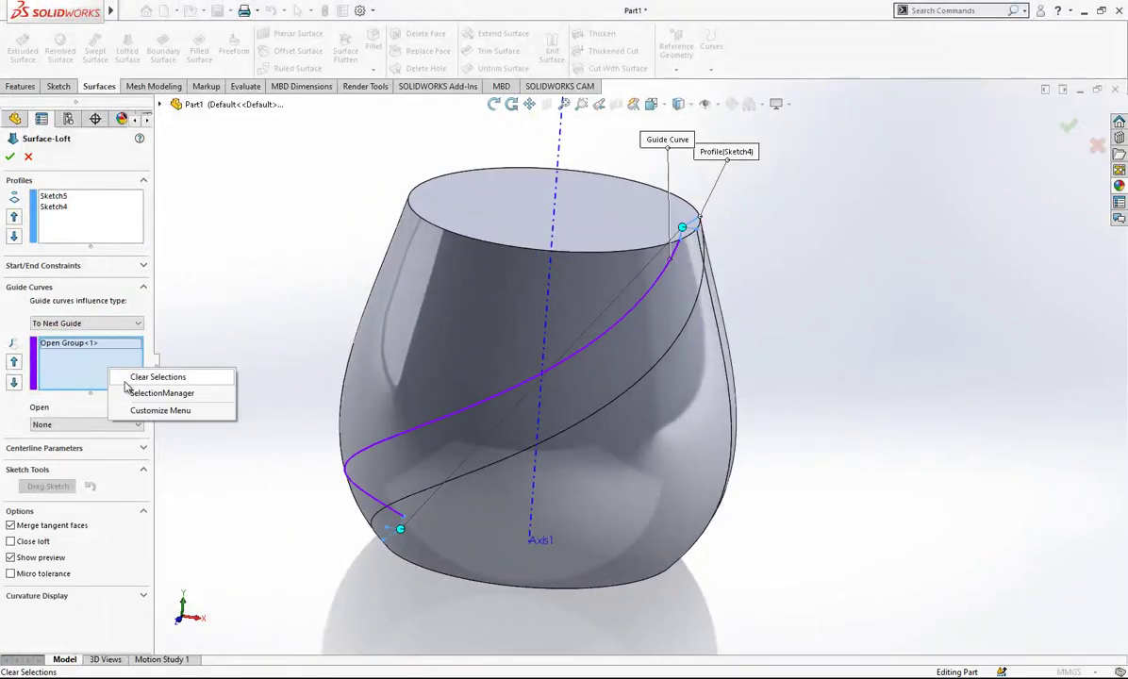
left_click(167, 392)
left_click(684, 332)
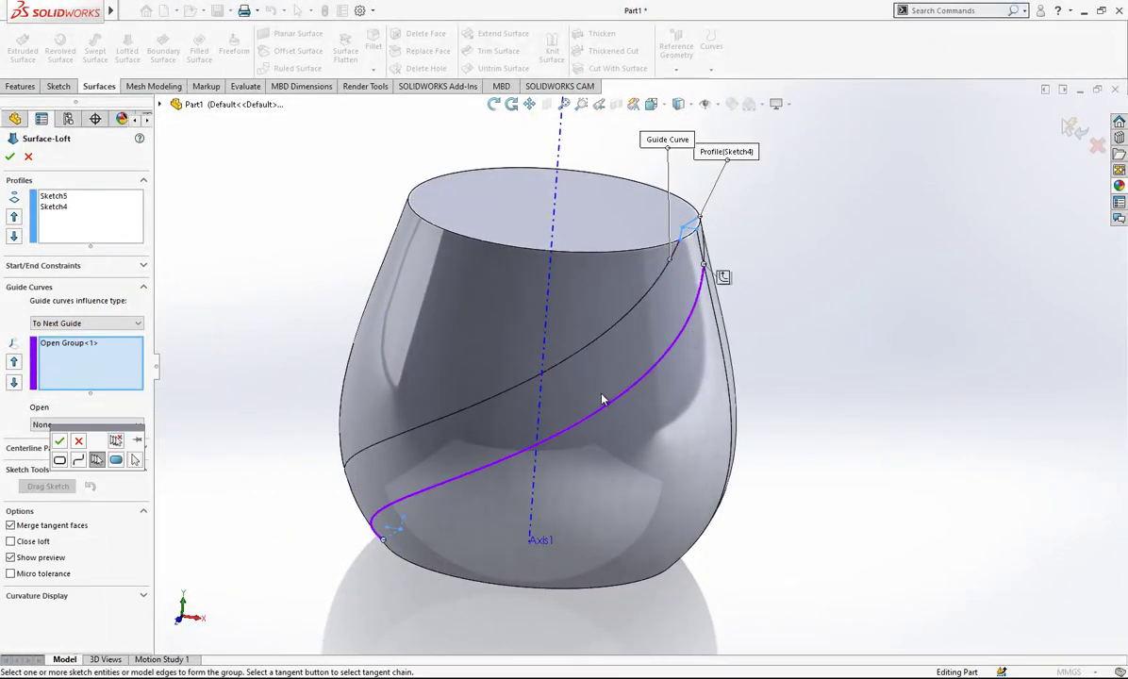
middle_click_drag(601, 398, 692, 338)
middle_click_drag(680, 295, 528, 387)
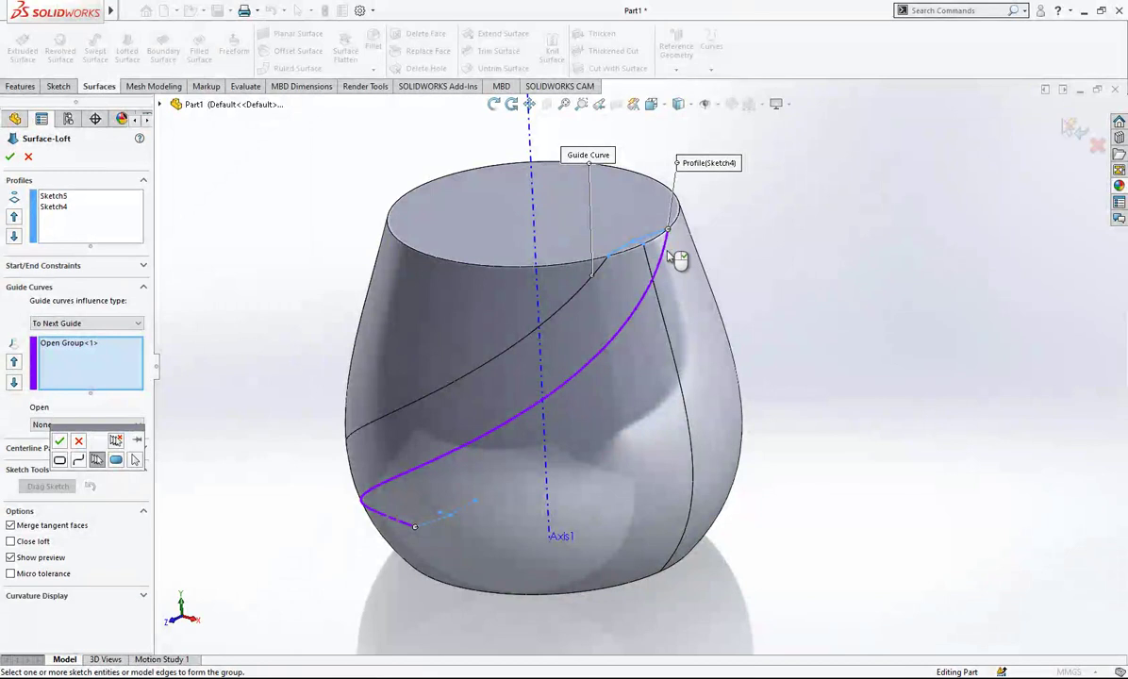
left_click(674, 253)
right_click(695, 265)
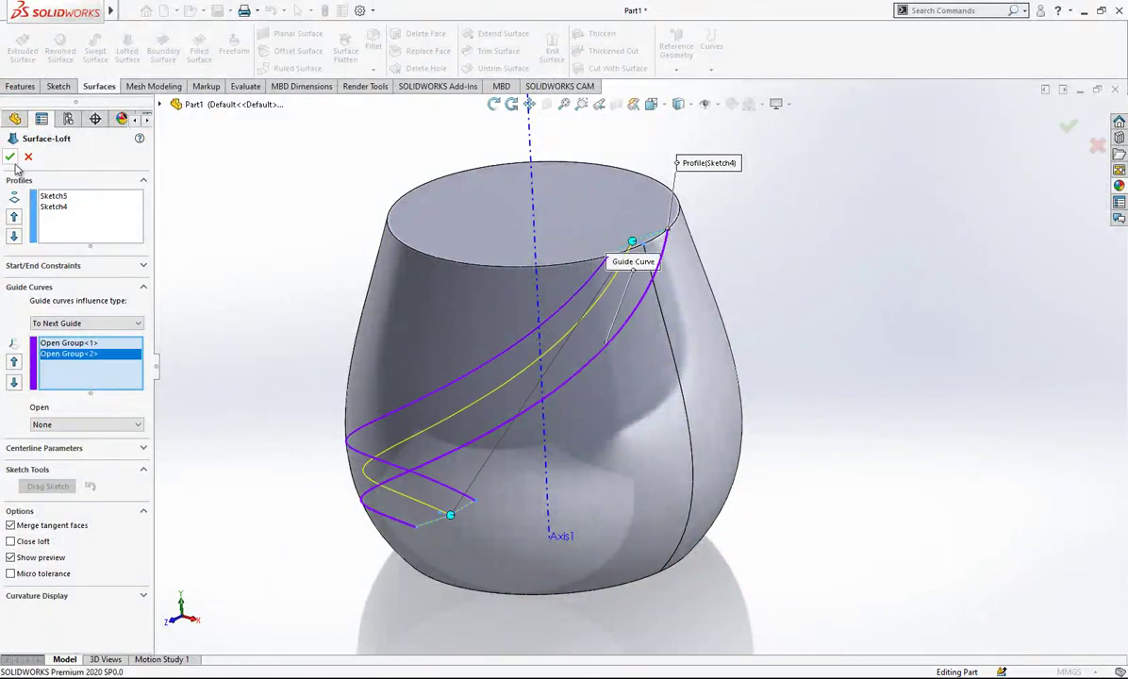
key("Return")
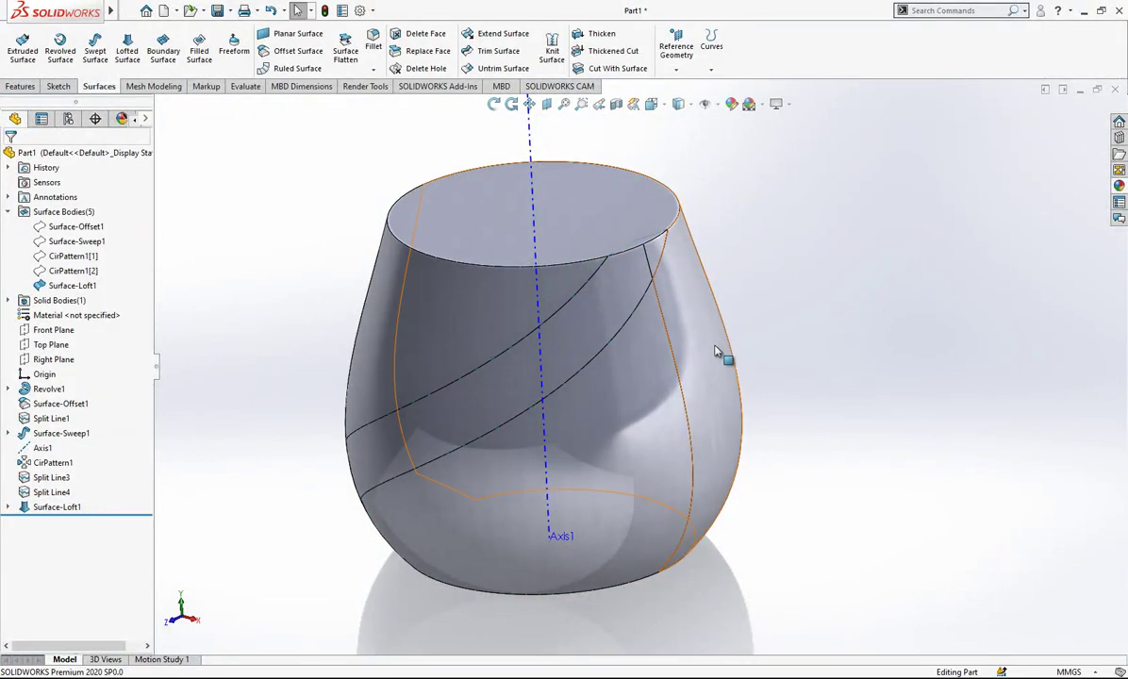
- Hide the solid vase body so that only the lofted V-shaped surface is shown
left_click(722, 355)
left_click(773, 304)
middle_click_drag(796, 375, 546, 320)
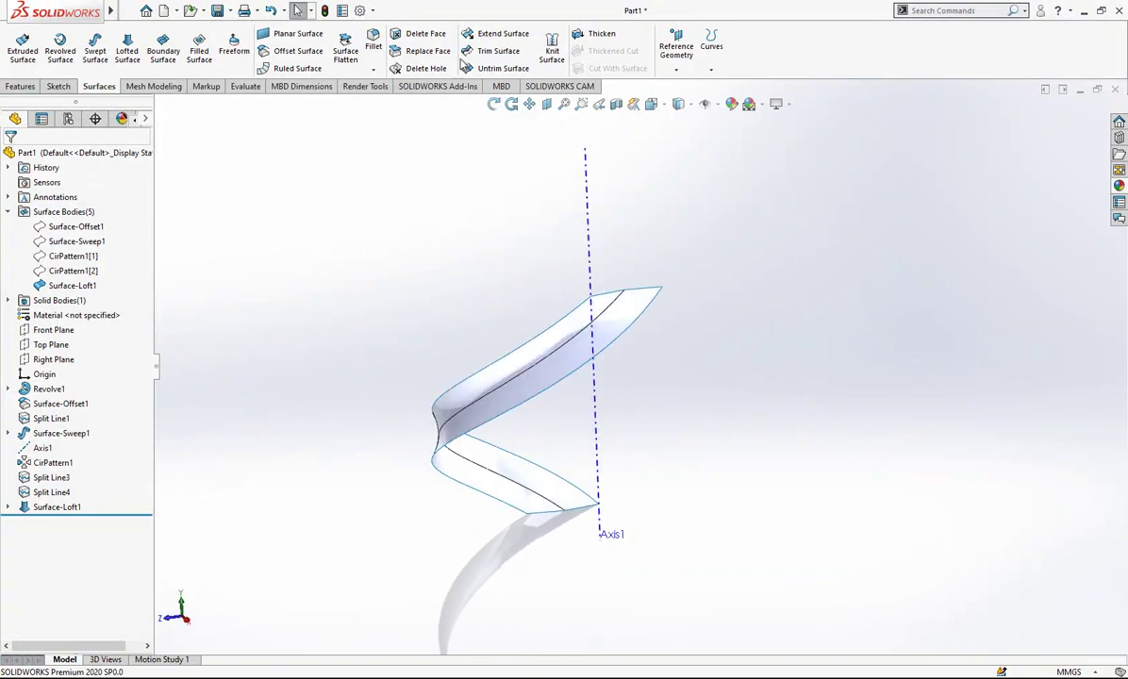
- Extend both long twisted edges of the lofted surface by a distance of 5 mm, using the Same surface extension type
left_click(495, 34)
left_click(564, 326)
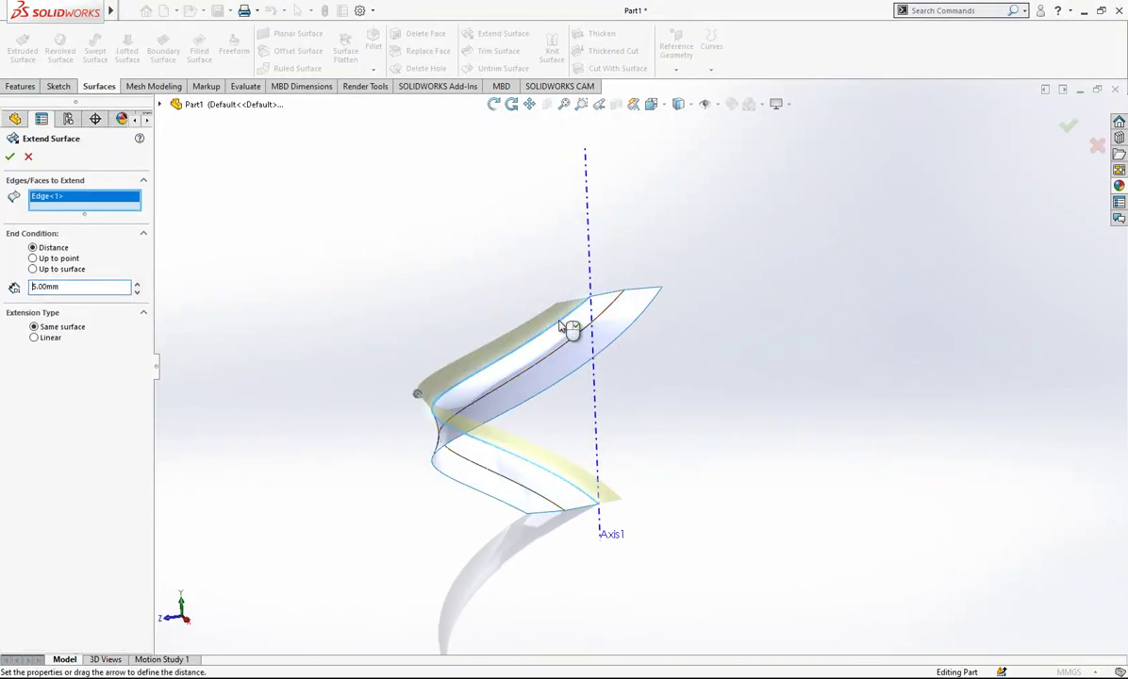
left_click(570, 375)
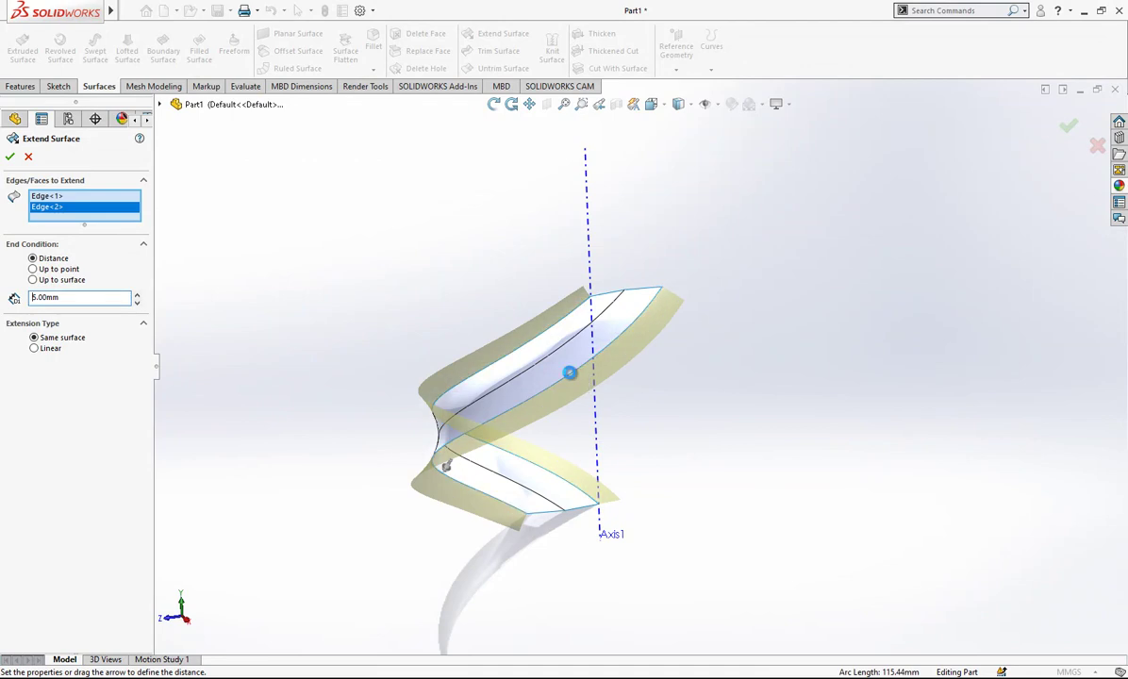
right_click(727, 401)
- Show the solid vase body again together with the extended surface
middle_click_drag(589, 383, 644, 353)
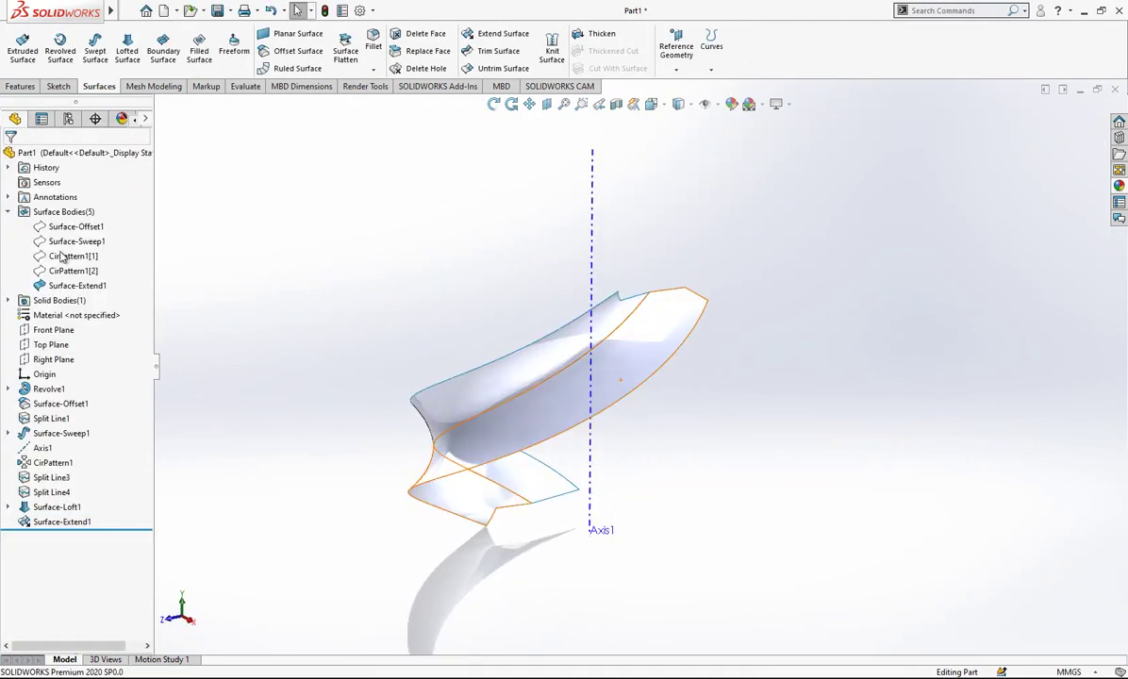
left_click(59, 300)
left_click(69, 284)
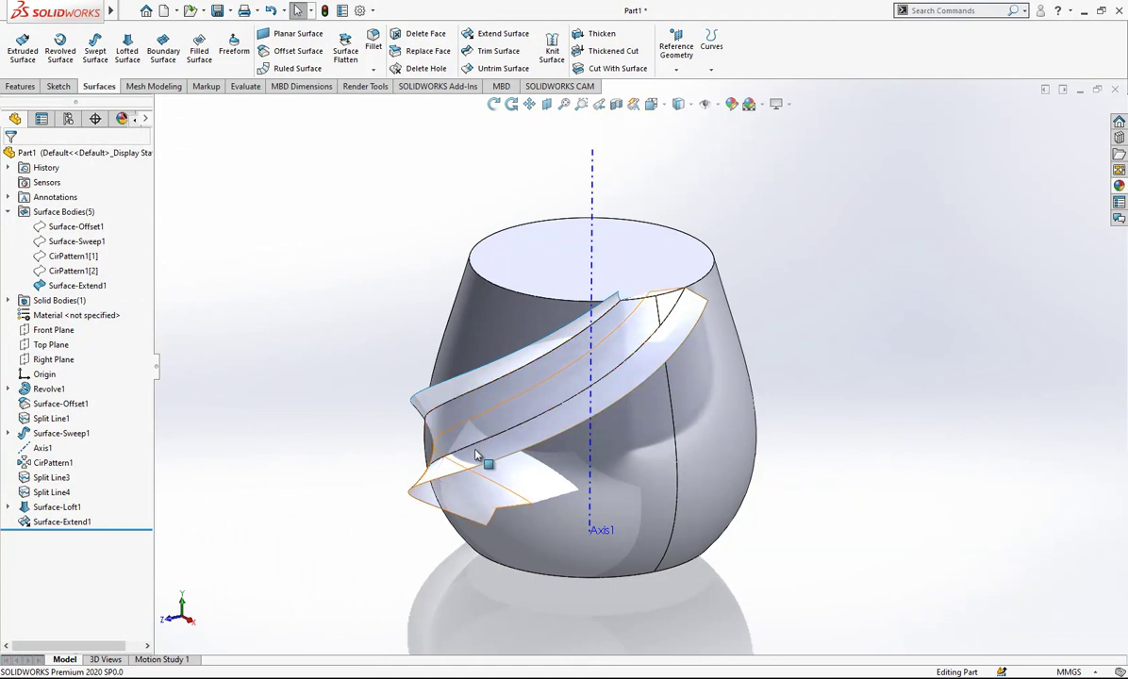
scroll(549, 432, "up", 1)
middle_click_drag(551, 432, 664, 346)
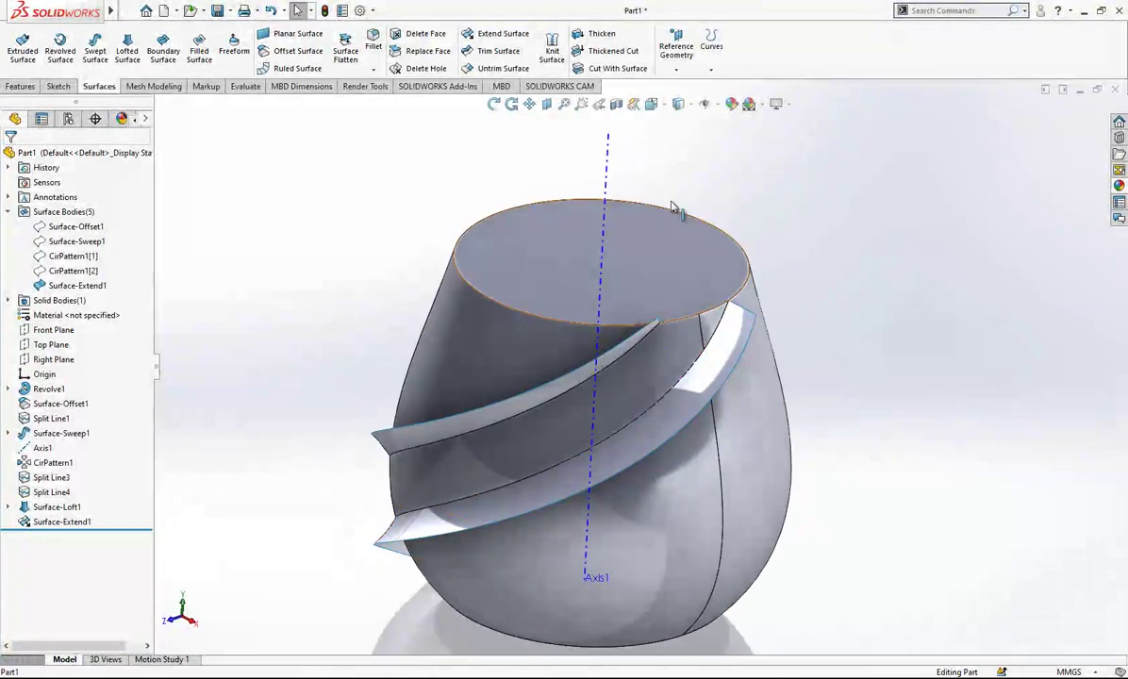
- Cut the vase body with the extended V-shaped surface to form the twisted groove, and hide the cutting surface
left_click(577, 68)
left_click(724, 335)
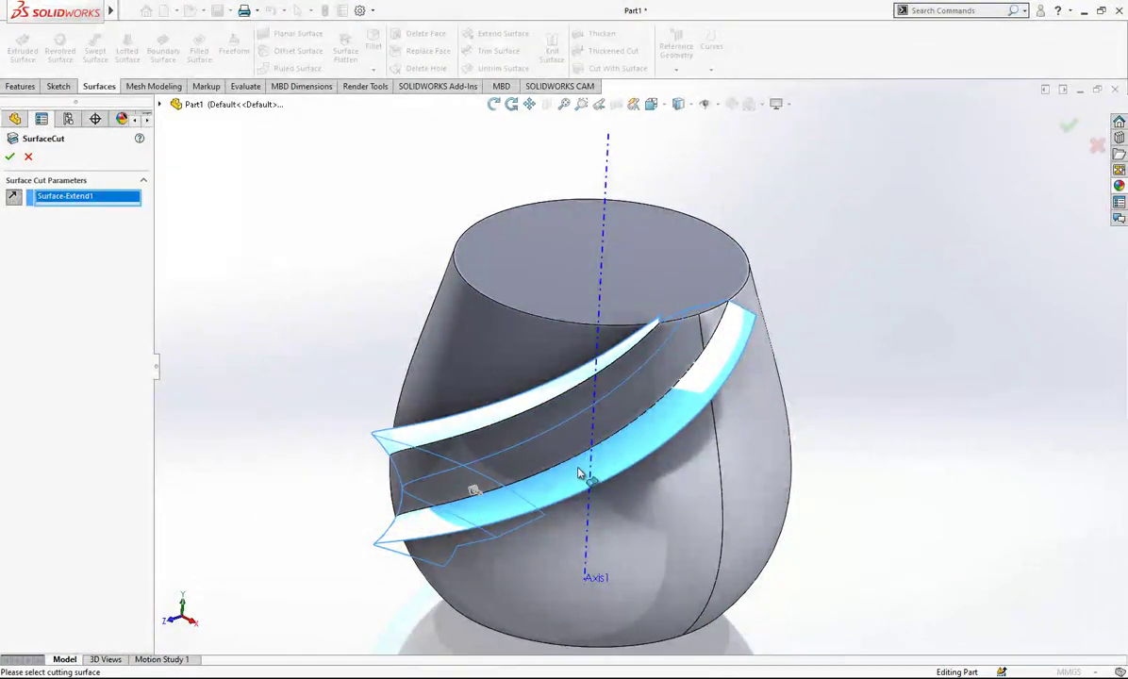
scroll(624, 350, "up", 1)
middle_click_drag(675, 448, 766, 388)
left_click(686, 340)
left_click(739, 300)
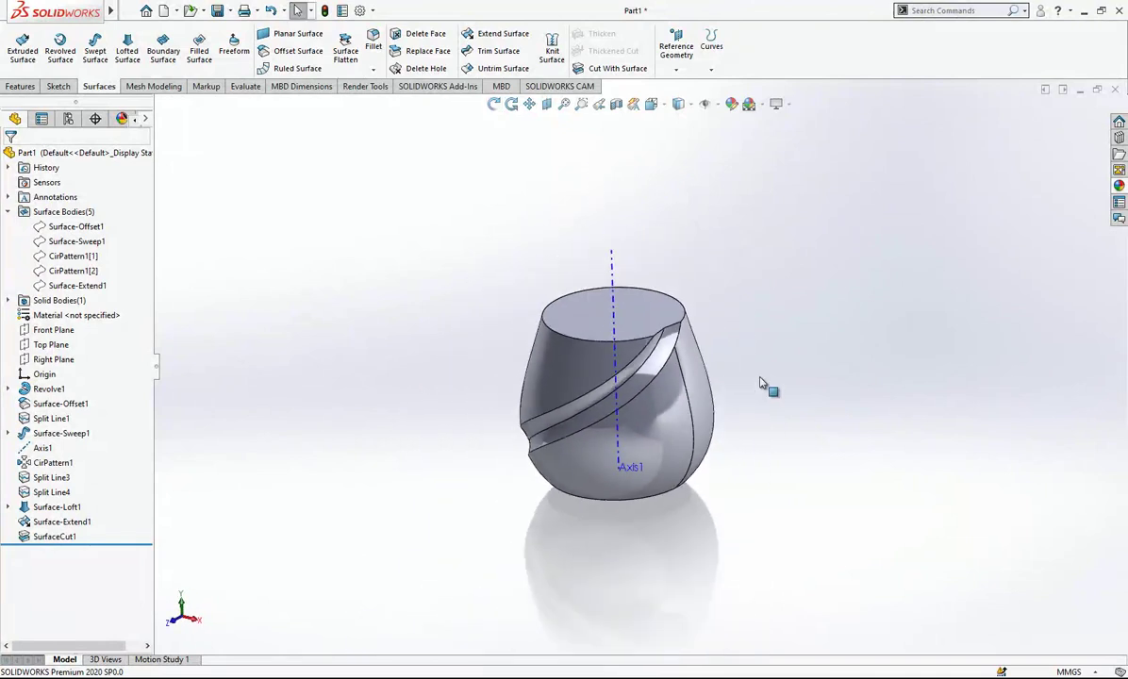
- Mirror the twisted groove cut about the Front Plane
left_click(71, 331)
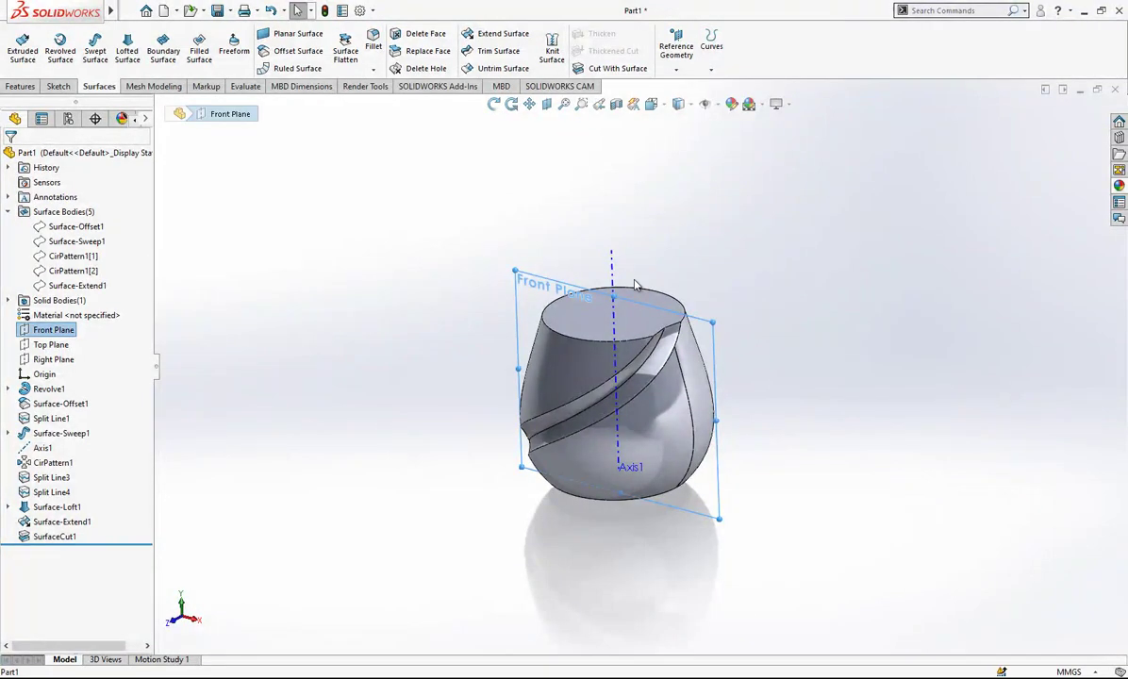
scroll(633, 256, "down", 1)
left_click(23, 87)
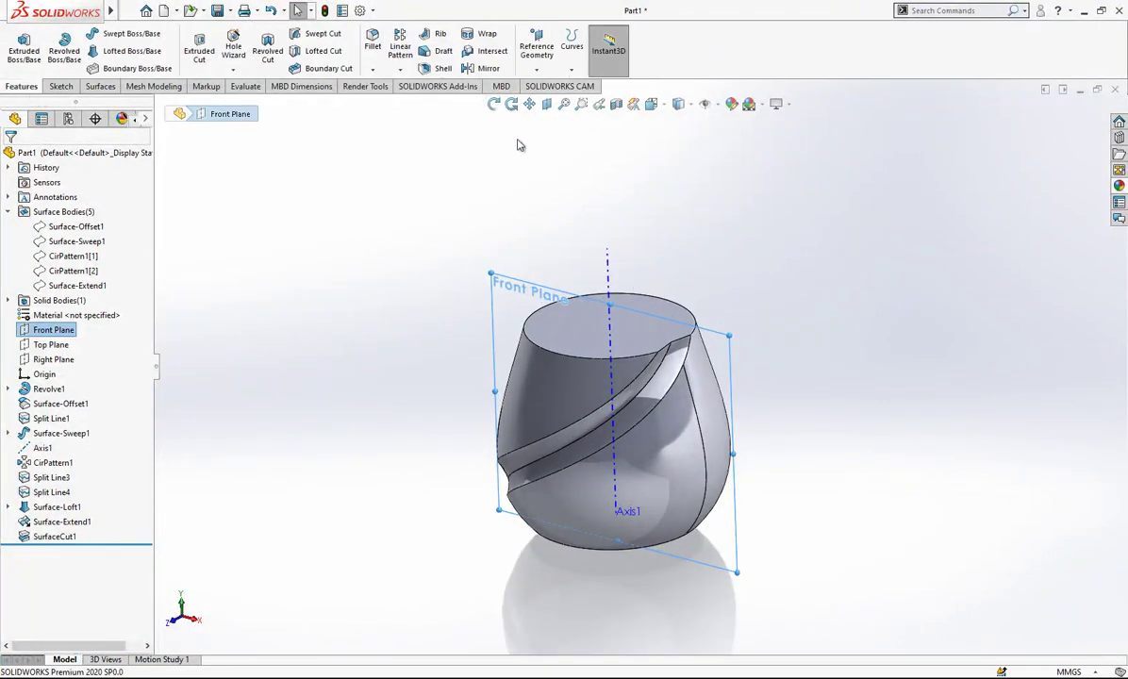
left_click(481, 68)
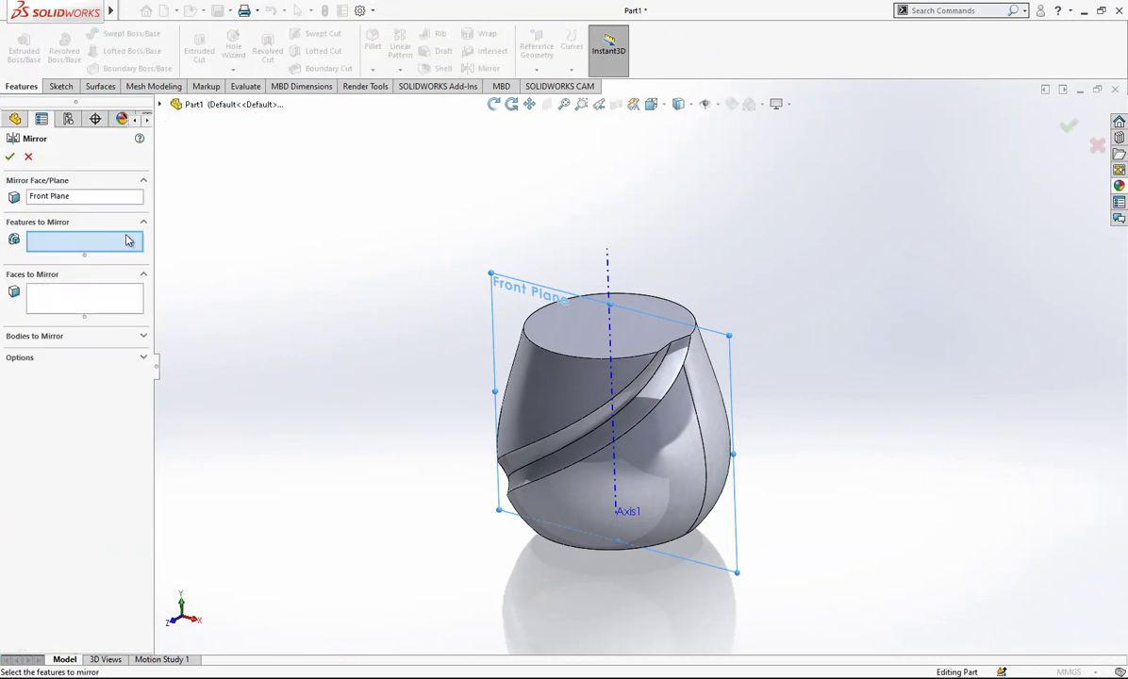
left_click(645, 334)
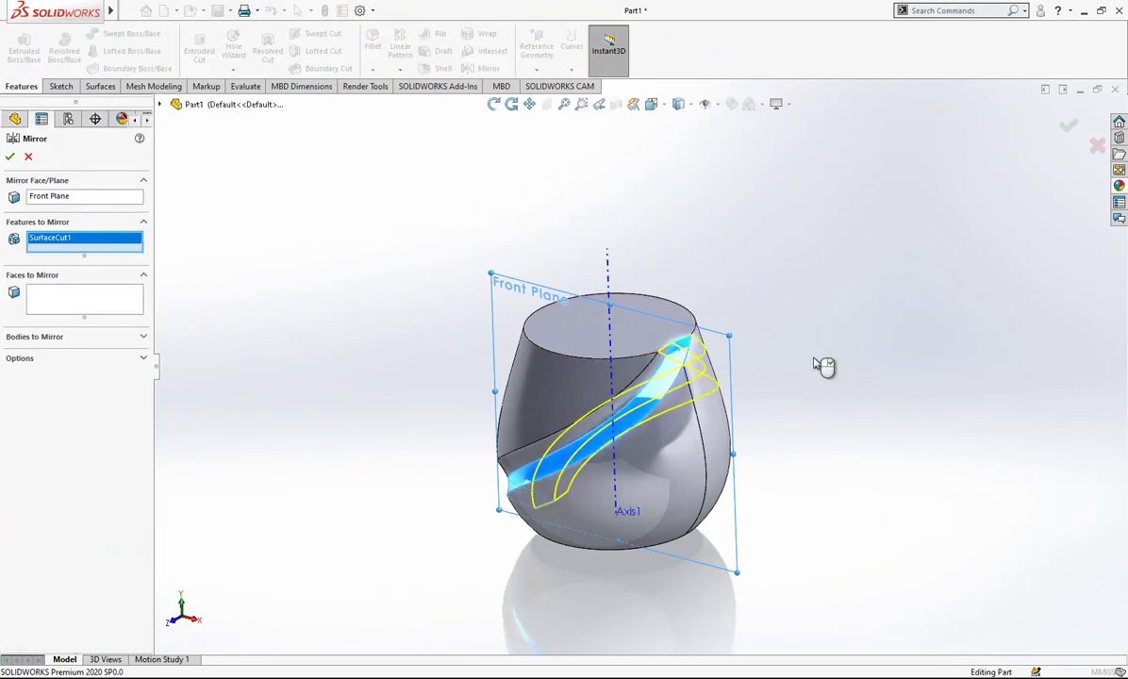
right_click(795, 399)
left_click(795, 400)
- Circular-pattern the groove cut and its mirrored copy around the central axis, equally spaced over 360 degrees
middle_click_drag(703, 396, 557, 251)
left_click(553, 246)
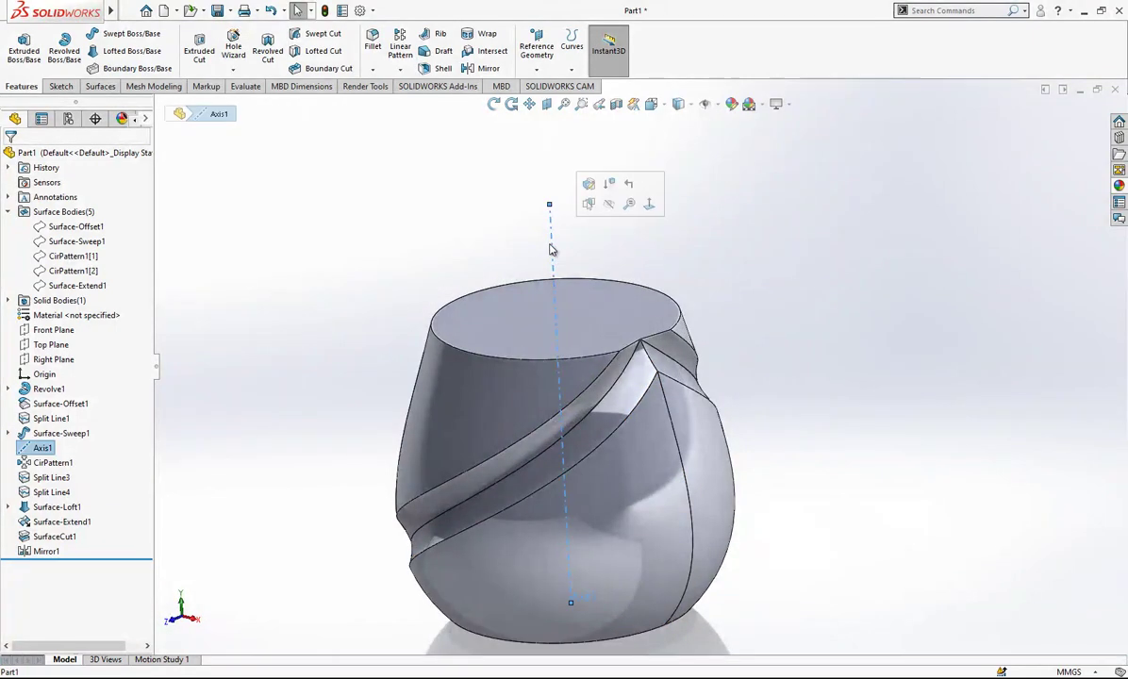
left_click(400, 69)
left_click(430, 100)
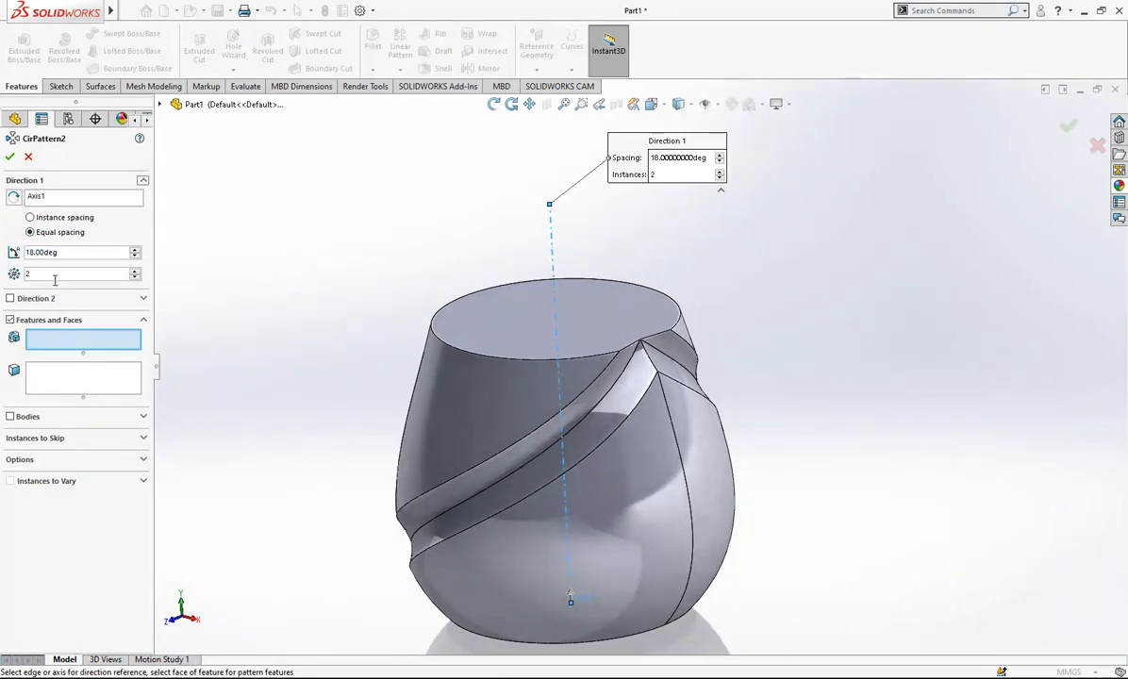
double_click(66, 253)
type("360")
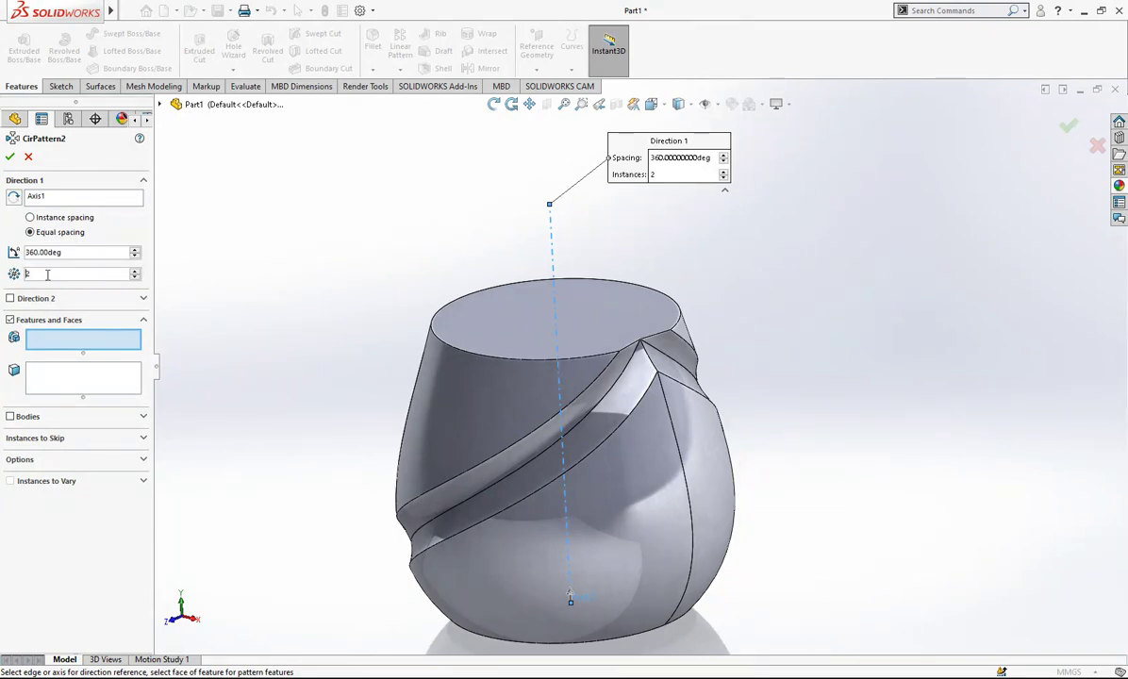
left_click(101, 341)
left_click(651, 396)
left_click(677, 376)
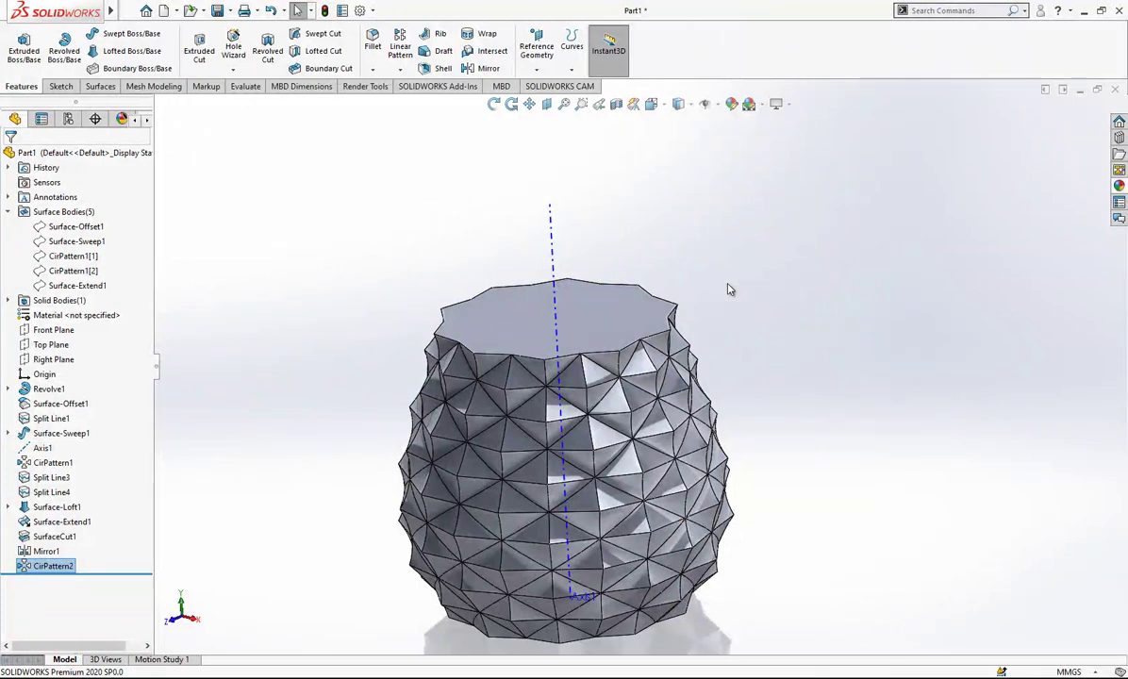
middle_click_drag(728, 290, 679, 349)
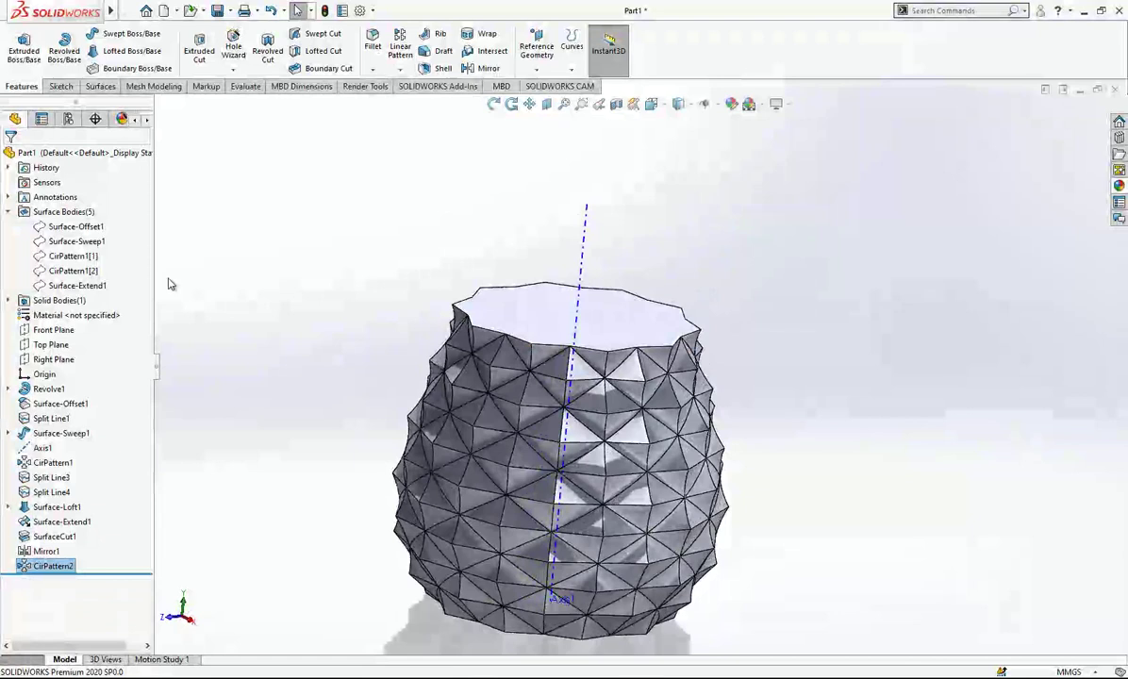
- Show the inner offset surface and hide the faceted solid vase body
left_click(83, 228)
left_click(90, 210)
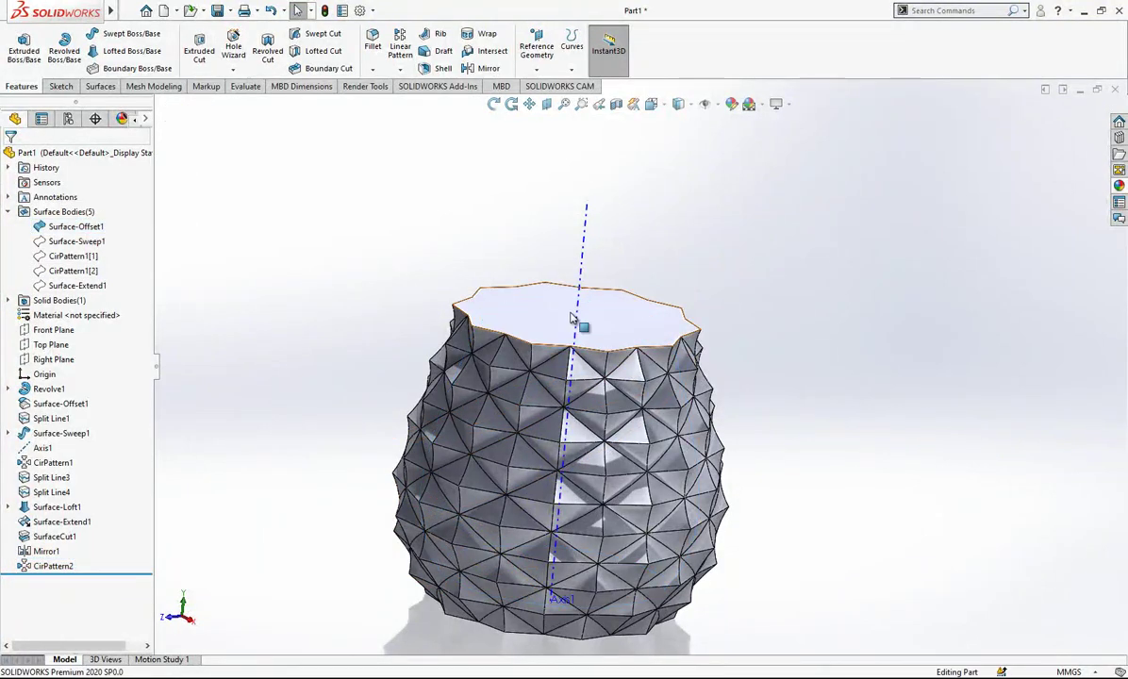
scroll(575, 319, "up", 1)
middle_click_drag(575, 320, 579, 352)
left_click(637, 329)
left_click(718, 289)
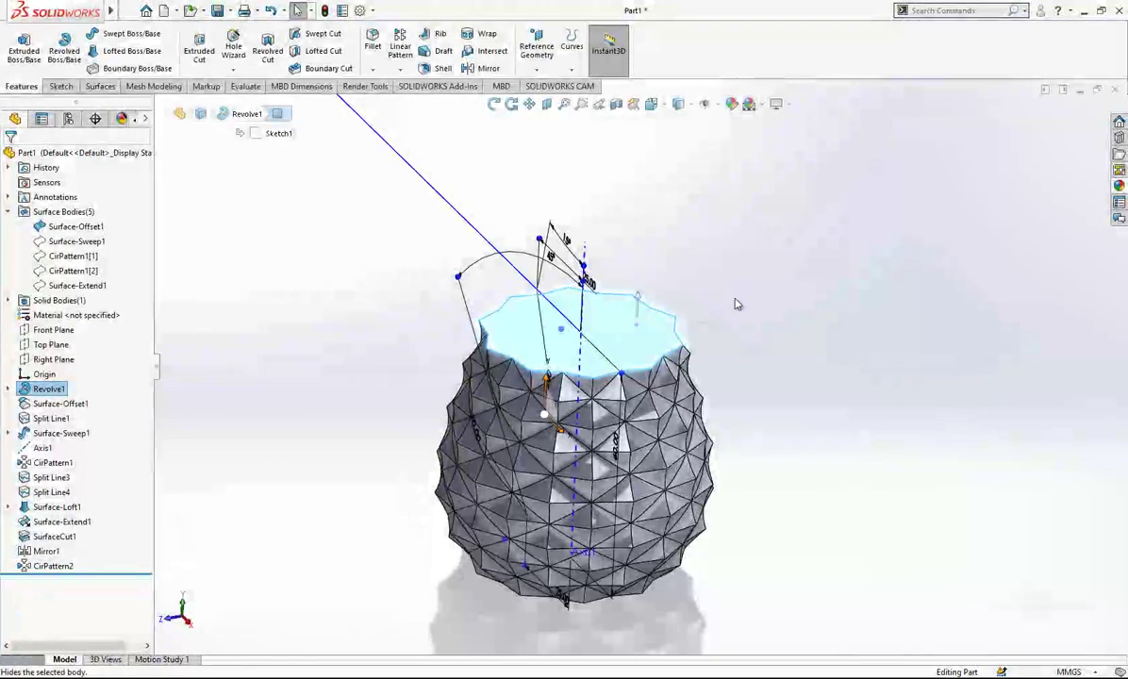
middle_click_drag(762, 333, 594, 368)
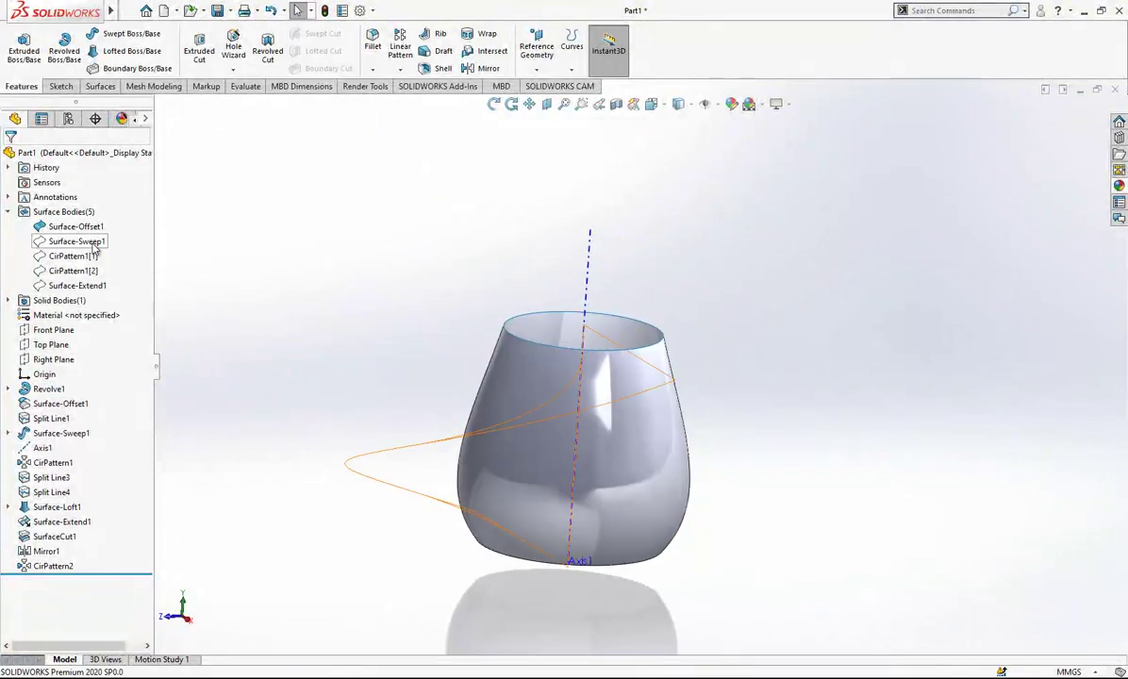
- Show the faceted solid body again and hide it once more, leaving only the offset surface displayed
left_click(55, 305)
left_click(79, 288)
middle_click_drag(485, 395, 531, 363)
scroll(531, 363, "down", 3)
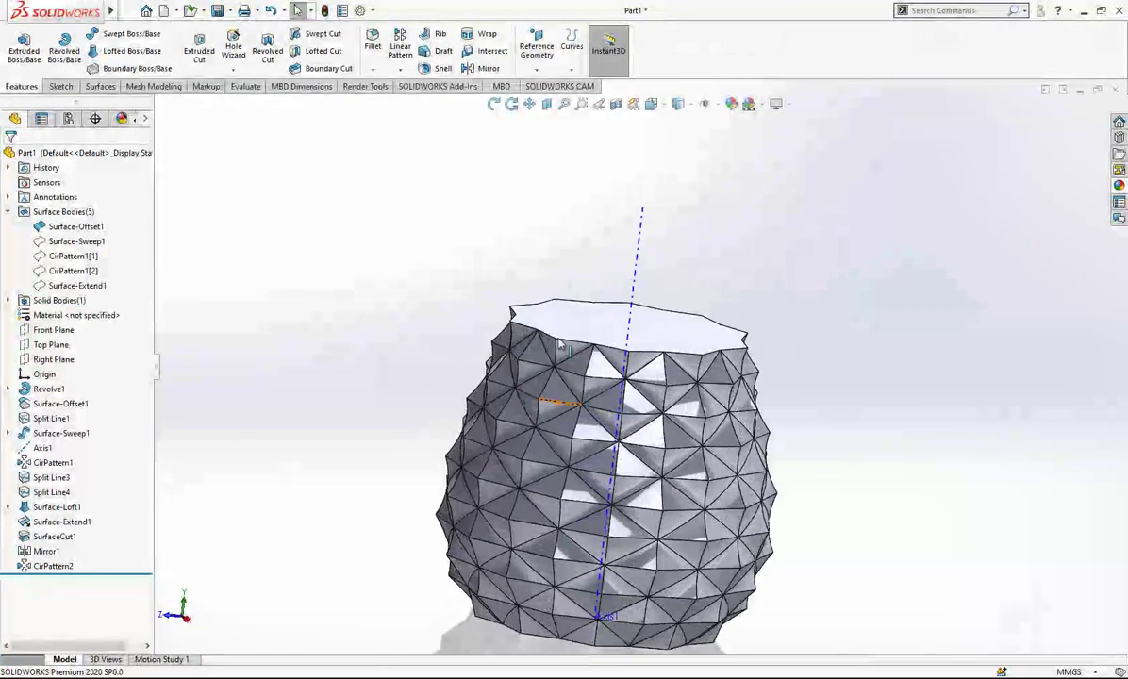
left_click(9, 300)
left_click(66, 317)
left_click(83, 300)
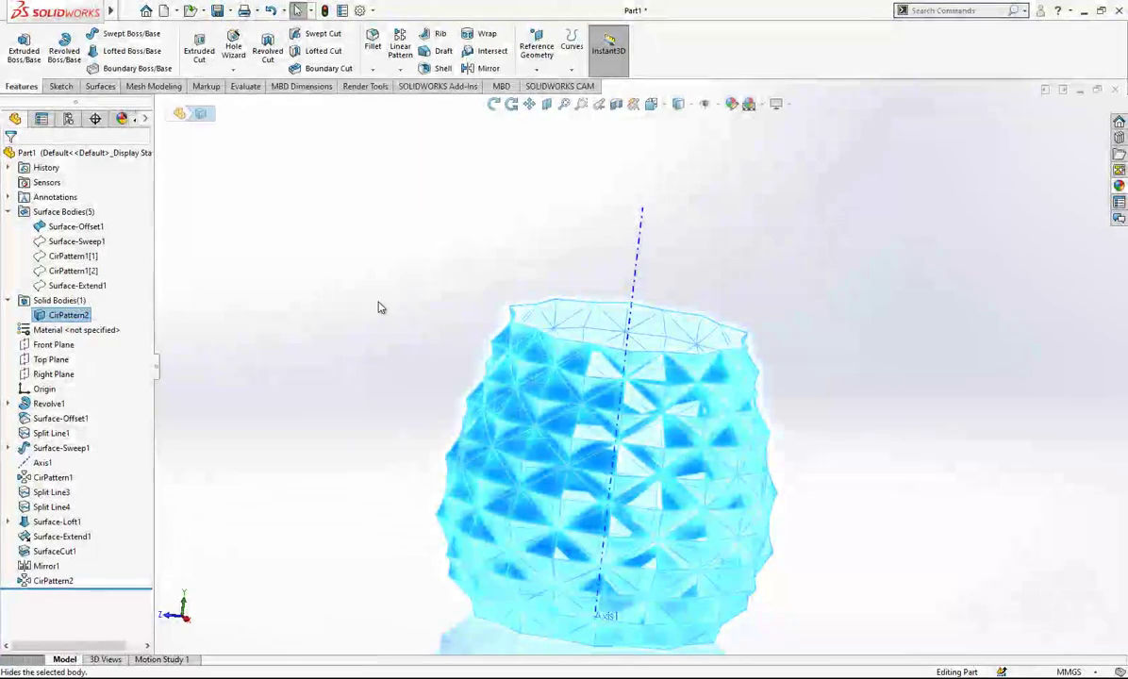
middle_click_drag(542, 299, 552, 319)
- Extend the circular rim edge of the offset surface by 5 mm, using the Same surface extension type
left_click(551, 323)
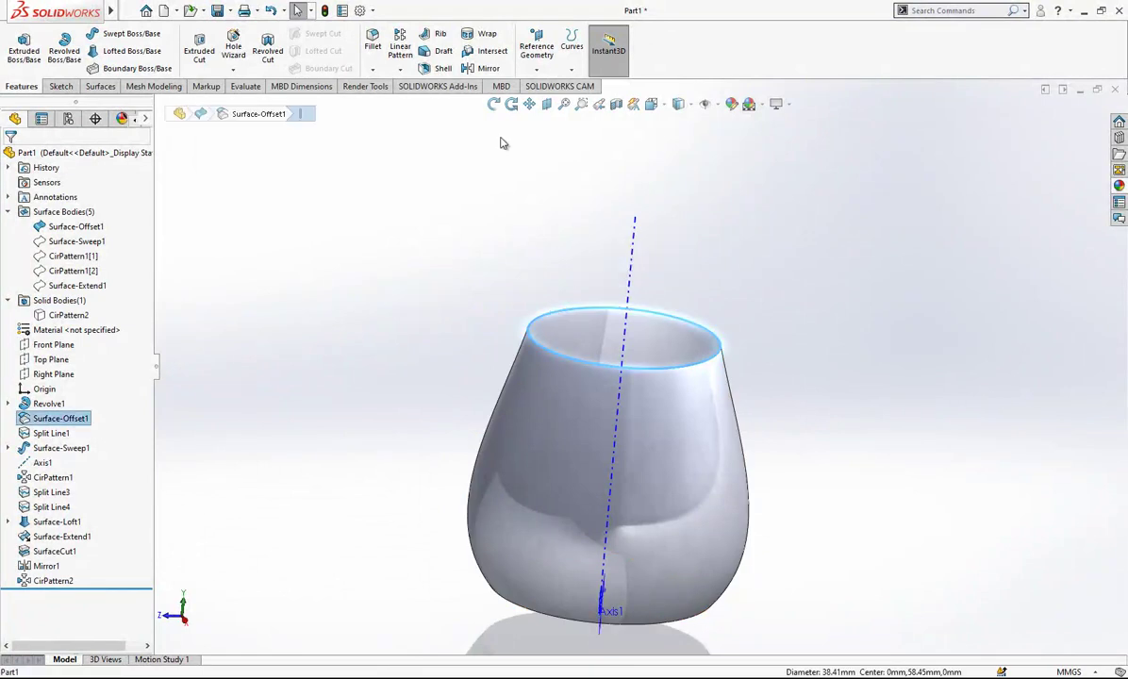
left_click(101, 87)
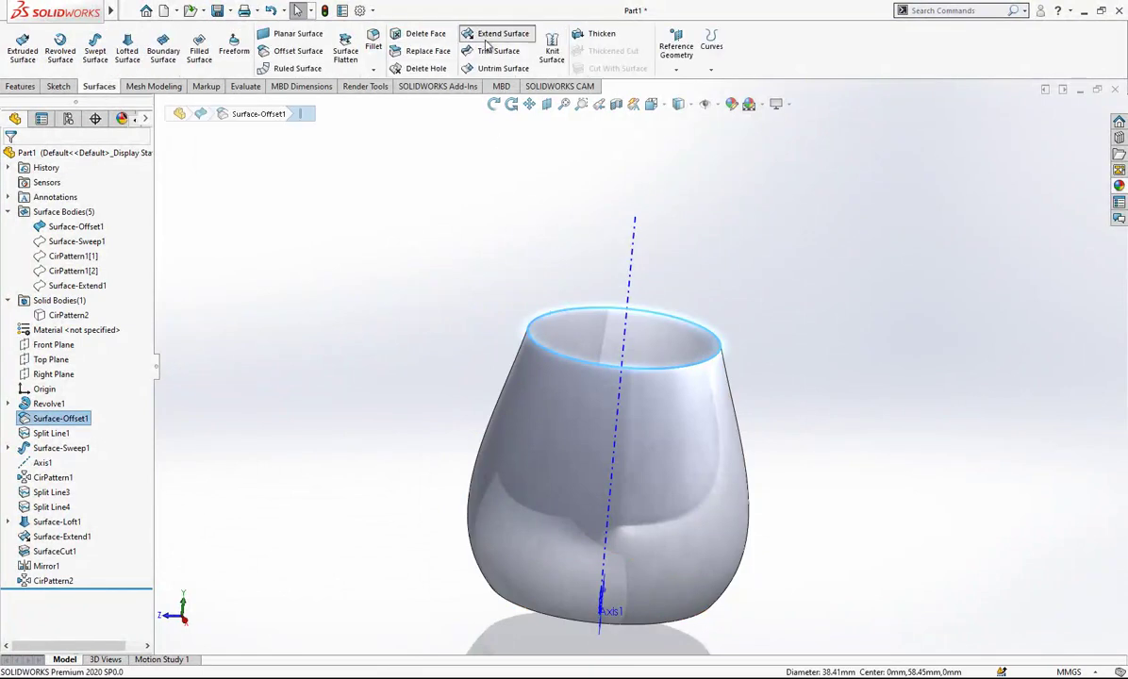
left_click(590, 33)
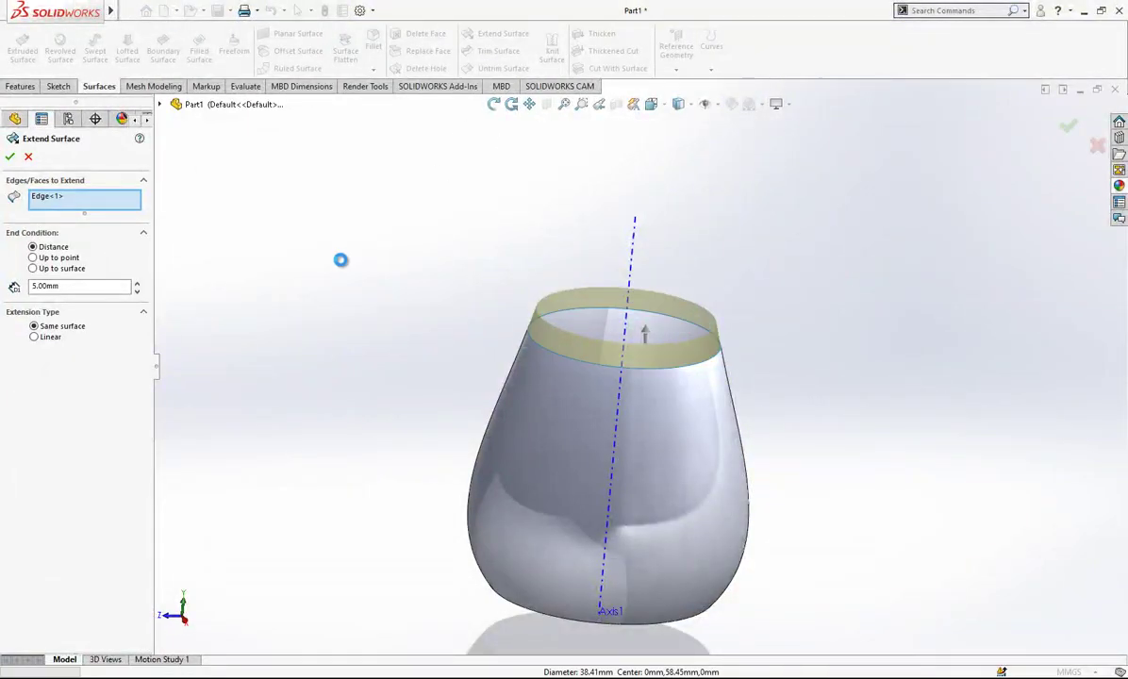
key("Return")
- Show the faceted solid body together with the extended inner surface
mouse_move(398, 294)
middle_mouse_down()
mouse_move(595, 463)
mouse_move(584, 521)
mouse_move(587, 402)
mouse_move(557, 354)
mouse_move(564, 298)
middle_mouse_up()
left_click(69, 315)
left_click(77, 288)
left_click(249, 305)
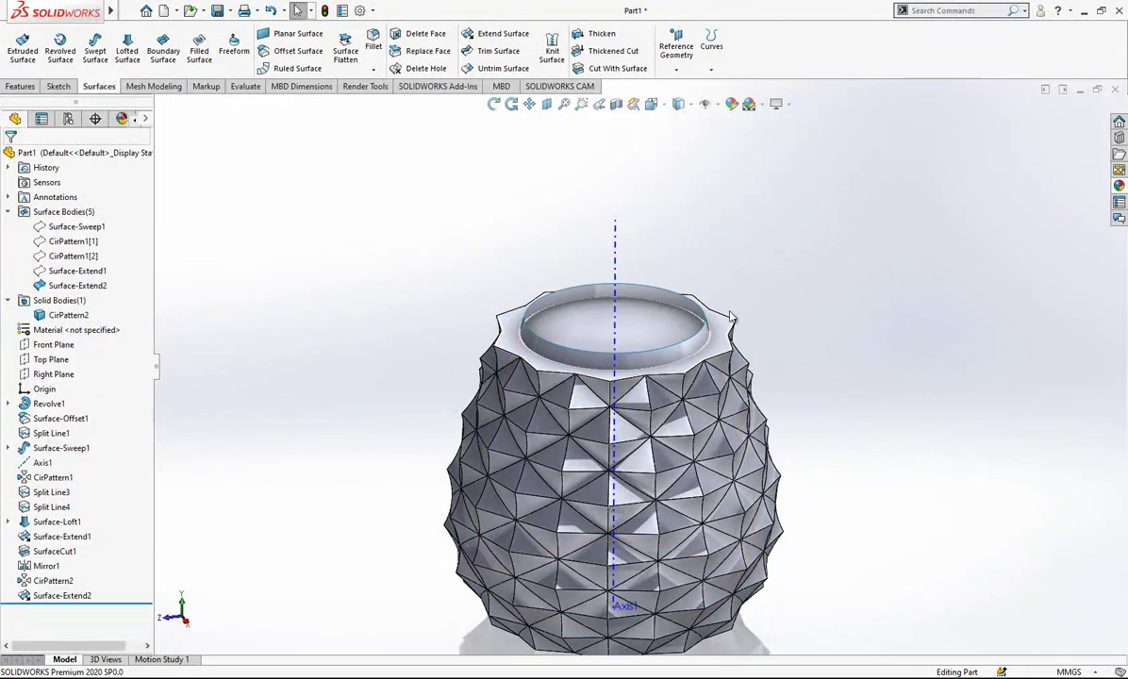
- Cut the faceted vase body with the extended inner surface to hollow out its interior
middle_click_drag(731, 318, 607, 293)
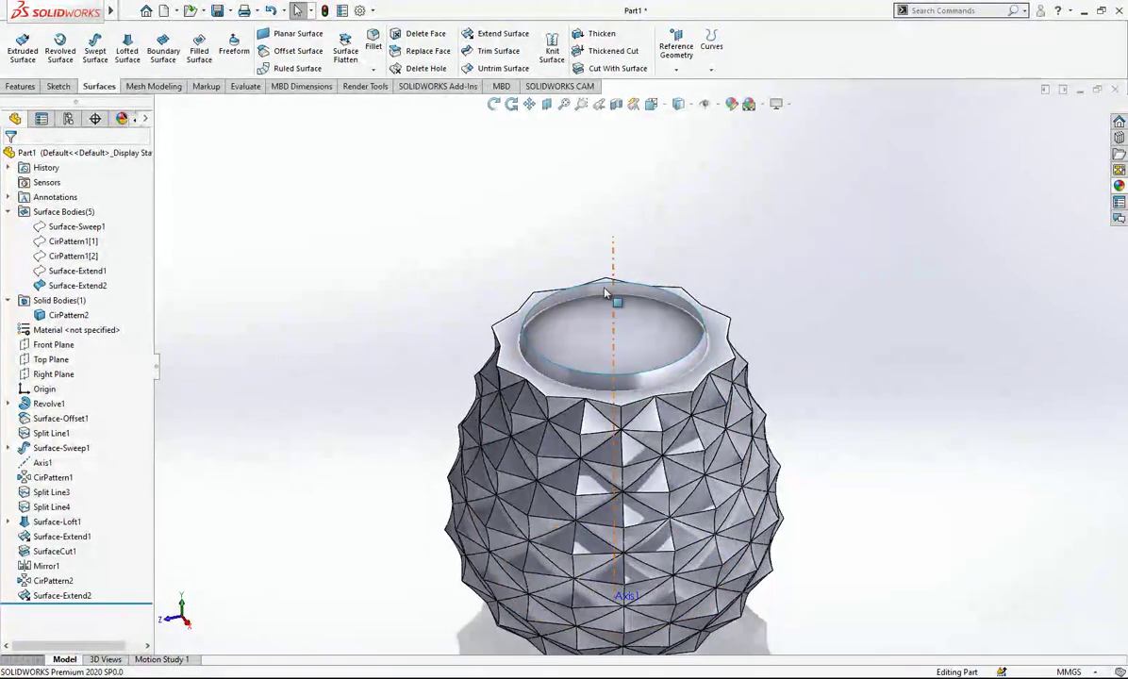
left_click(590, 299)
left_click(615, 287)
left_click(618, 68)
left_click(664, 304)
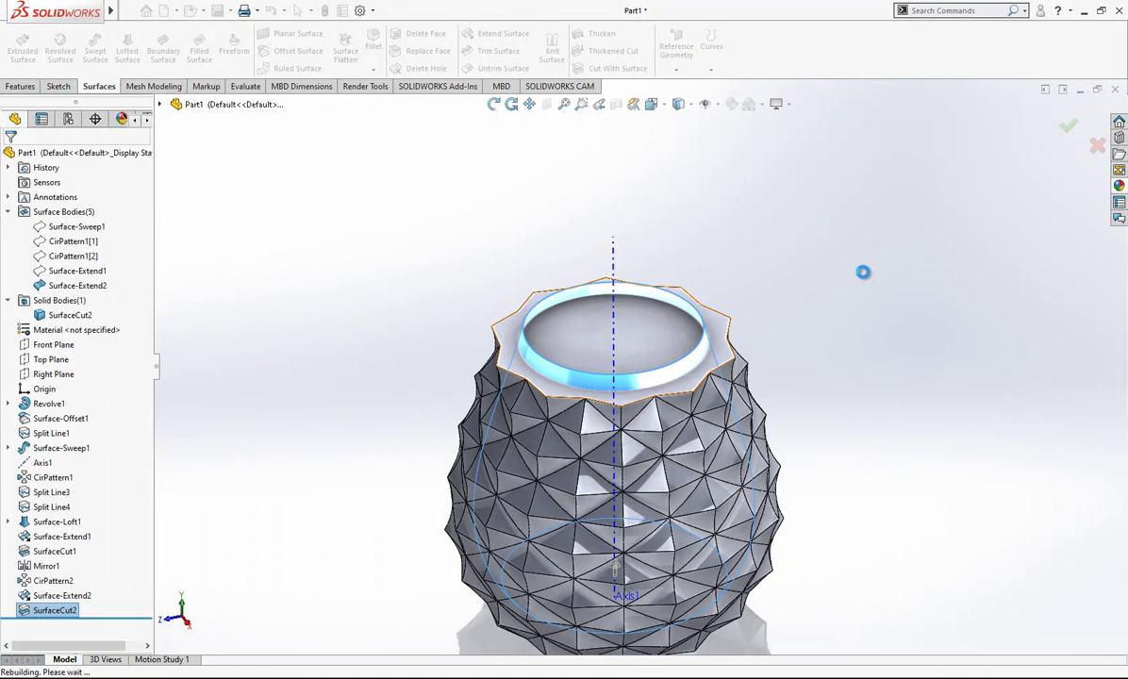
- Hide the central axis and the extended inner cutting surface
left_click(615, 261)
left_click(651, 220)
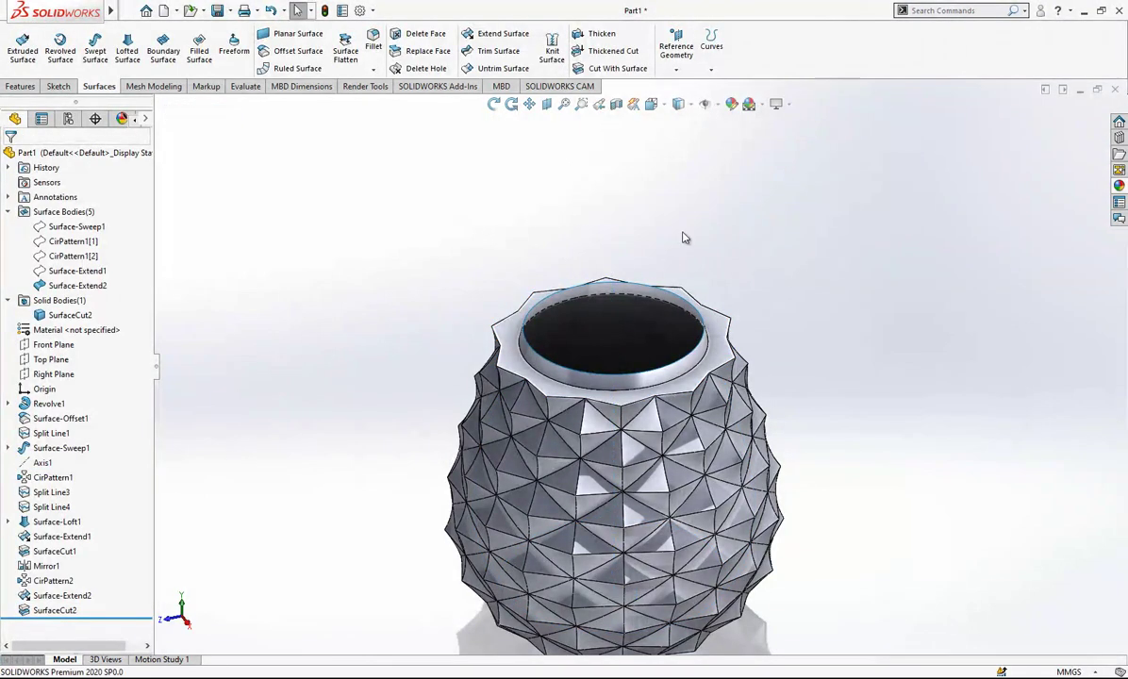
left_click(649, 298)
left_click(681, 247)
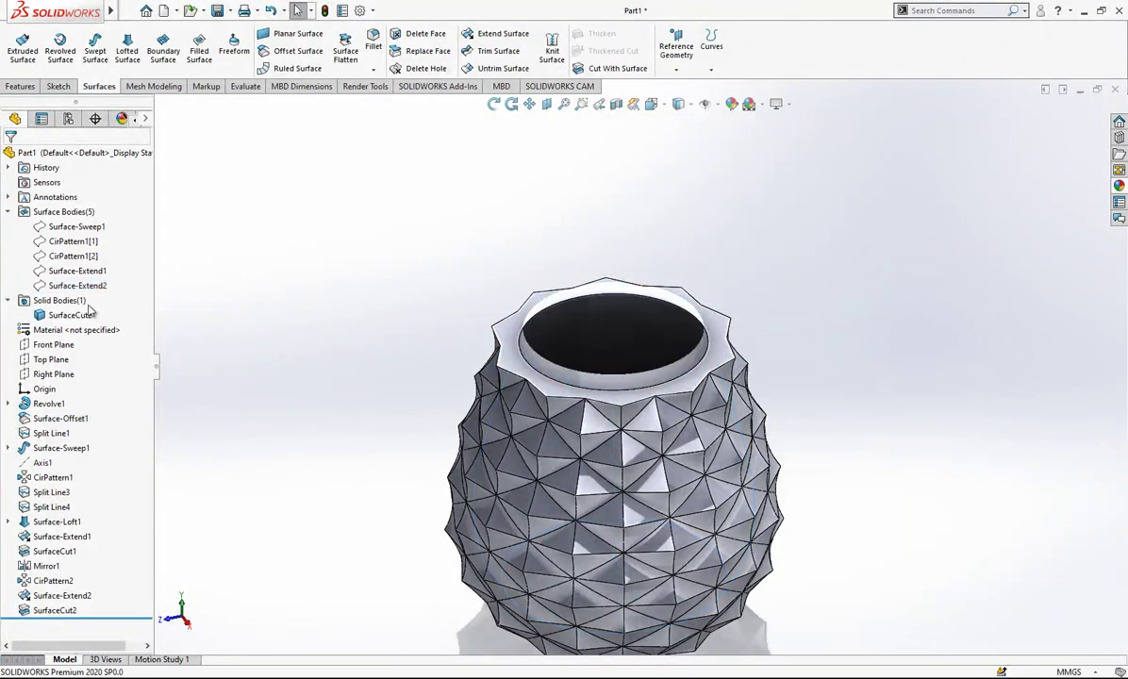
- Examine the profile sketch of the base revolve and its dimensions
left_click(9, 404)
left_click(52, 419)
mouse_move(304, 406)
middle_mouse_down()
mouse_move(424, 385)
mouse_move(491, 298)
middle_mouse_up()
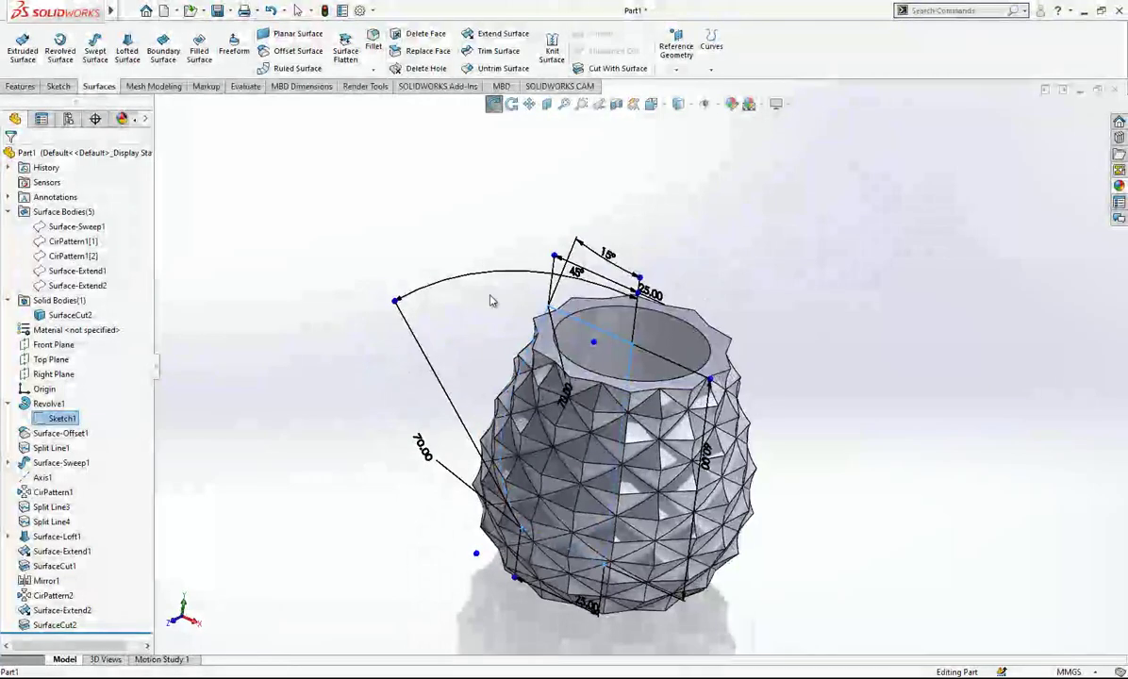
left_click(295, 337)
middle_click_drag(611, 351, 592, 370)
scroll(738, 348, "down", 1)
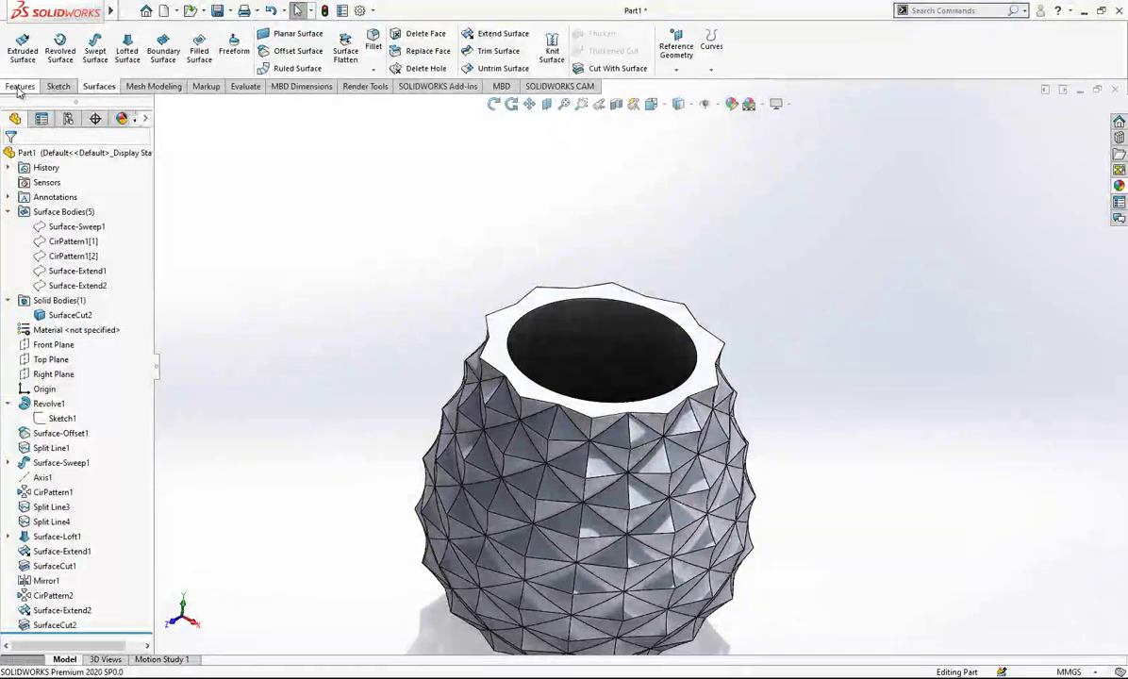
- Chamfer the inner circular edge of the vase's mouth by 1.5 mm at 45 degrees
left_click(20, 86)
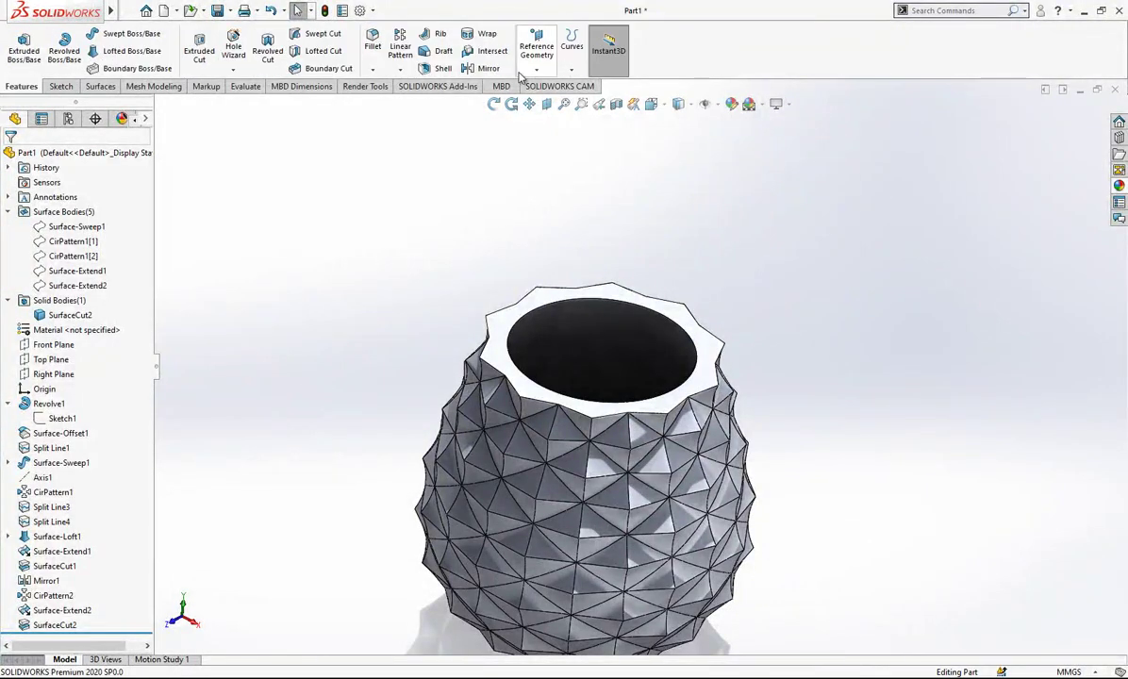
left_click(374, 70)
left_click(395, 100)
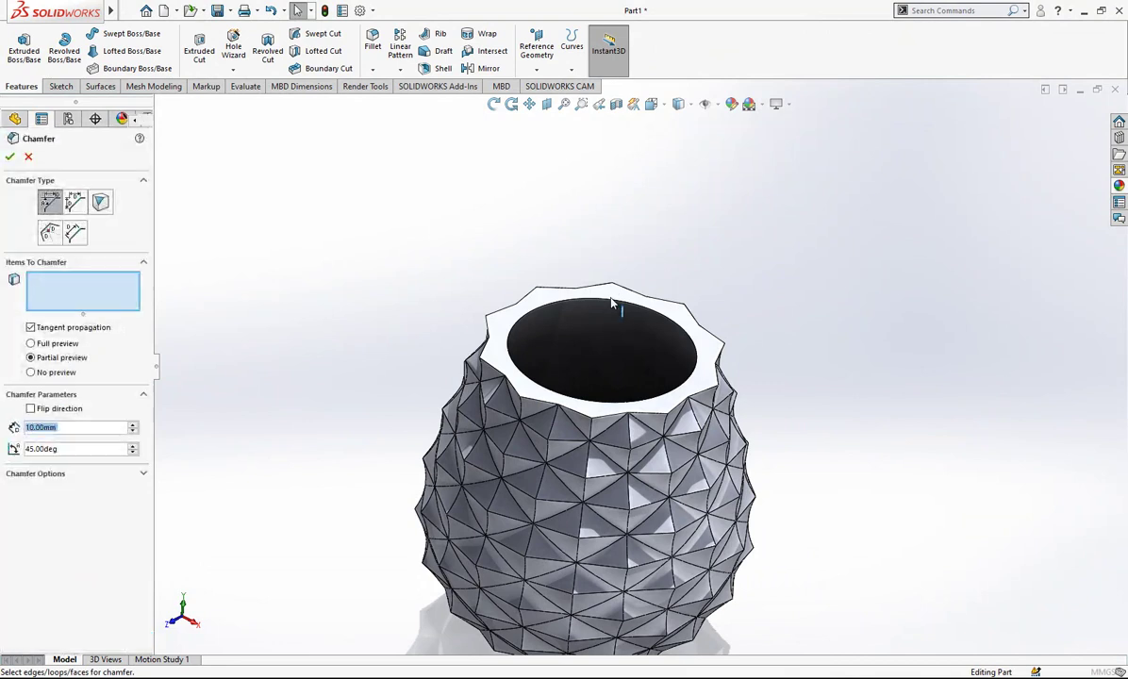
left_click(611, 304)
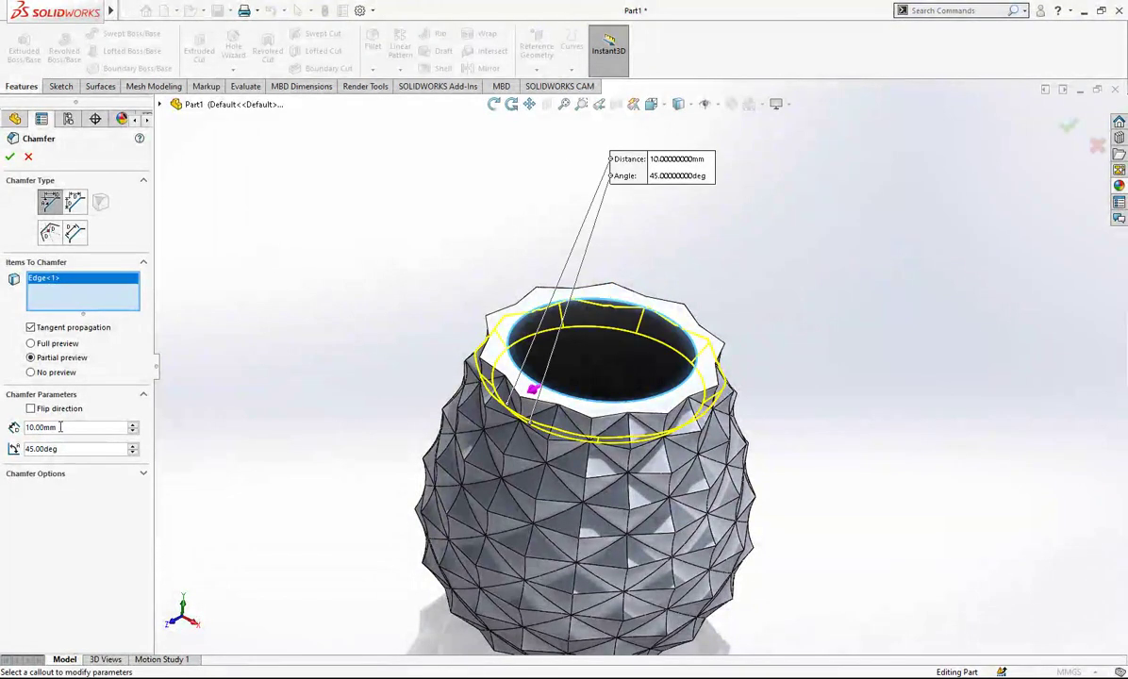
type("1.5")
key("Return")
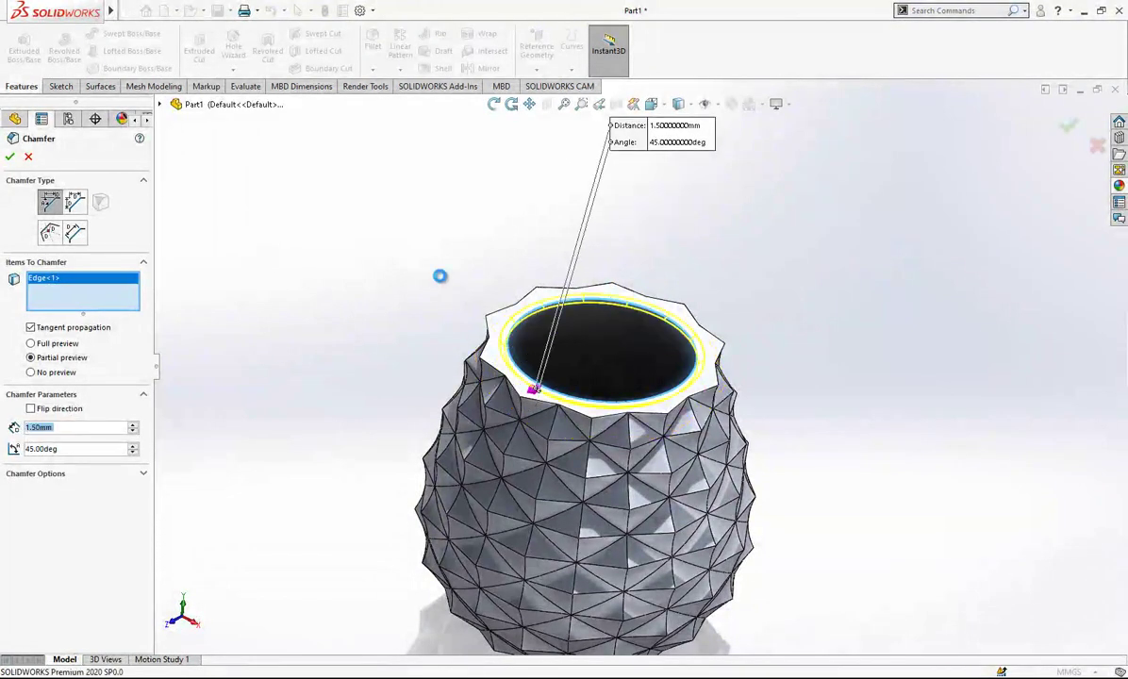
- Roll the feature history back to just after the circular pattern of the grooves, before the rim surface extension
scroll(630, 368, "up", 2)
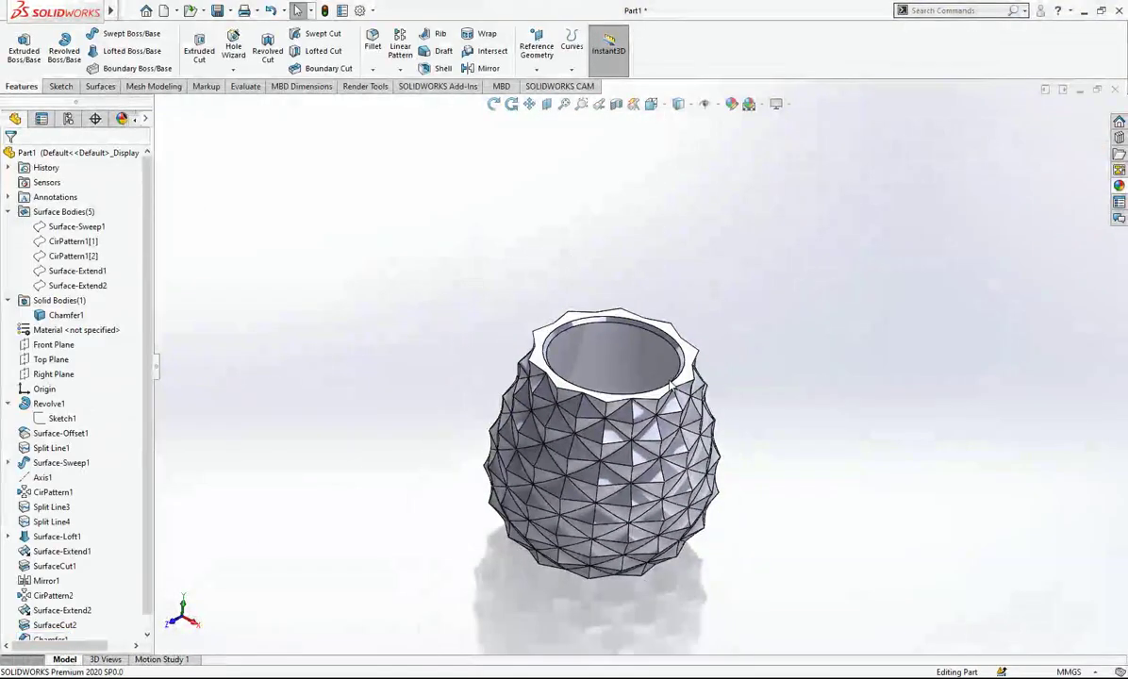
middle_click_drag(622, 394, 660, 349)
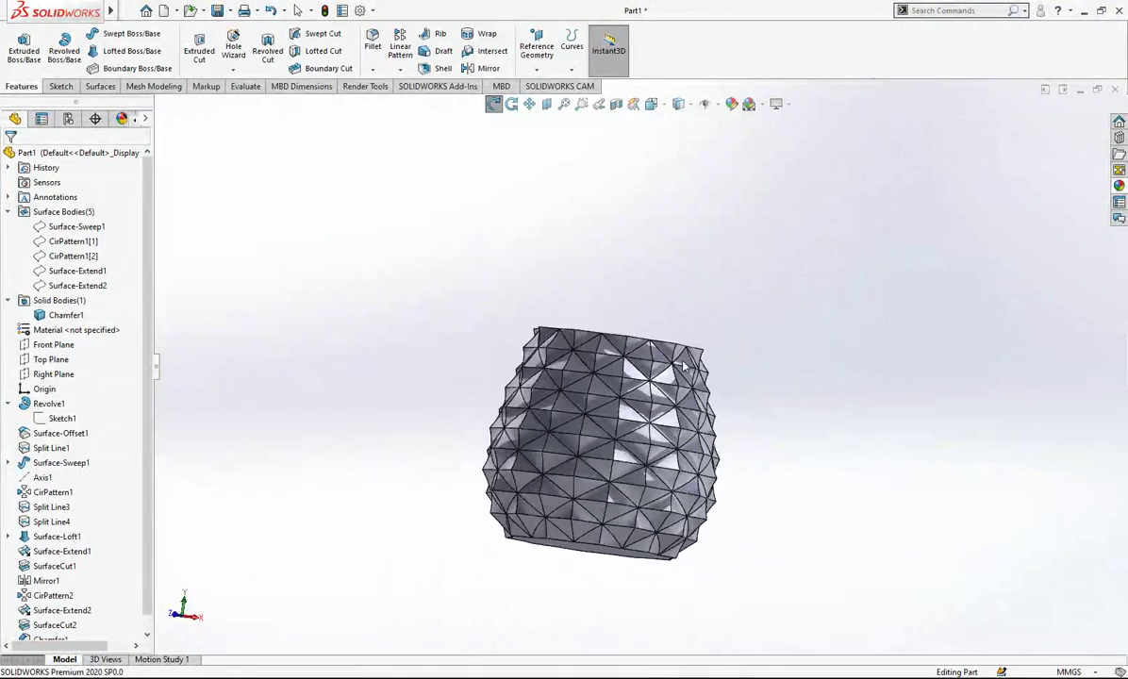
scroll(589, 443, "down", 3)
middle_click_drag(600, 400, 540, 501)
key("Escape")
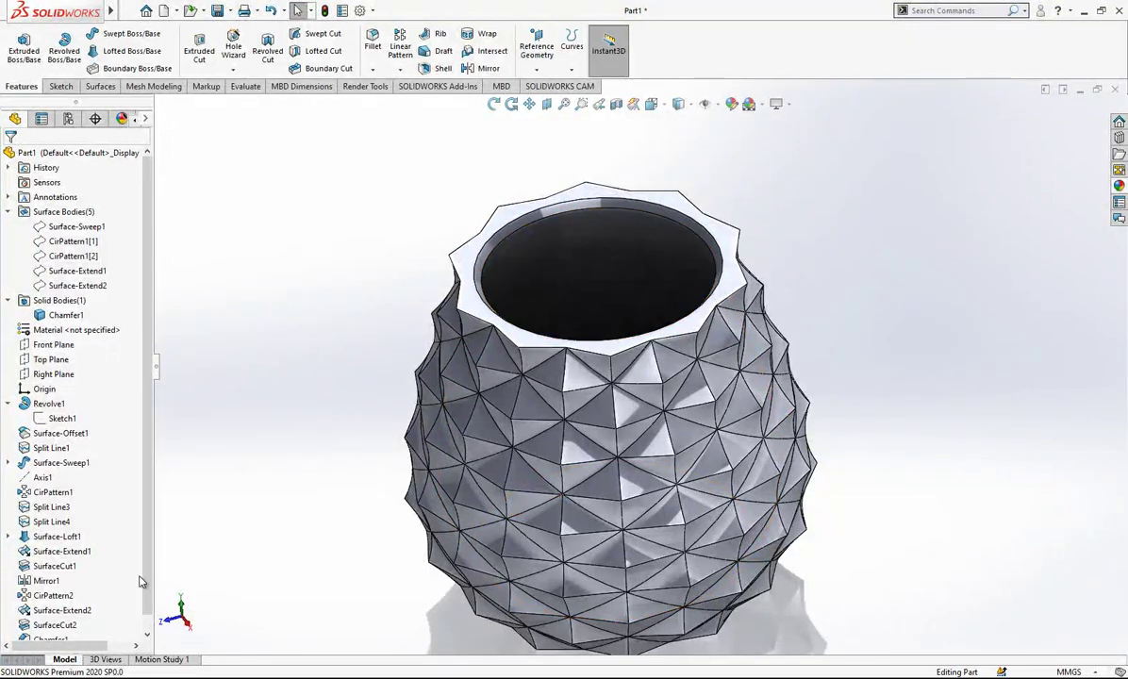
scroll(139, 582, "down", 1)
left_click_drag(95, 632, 115, 587)
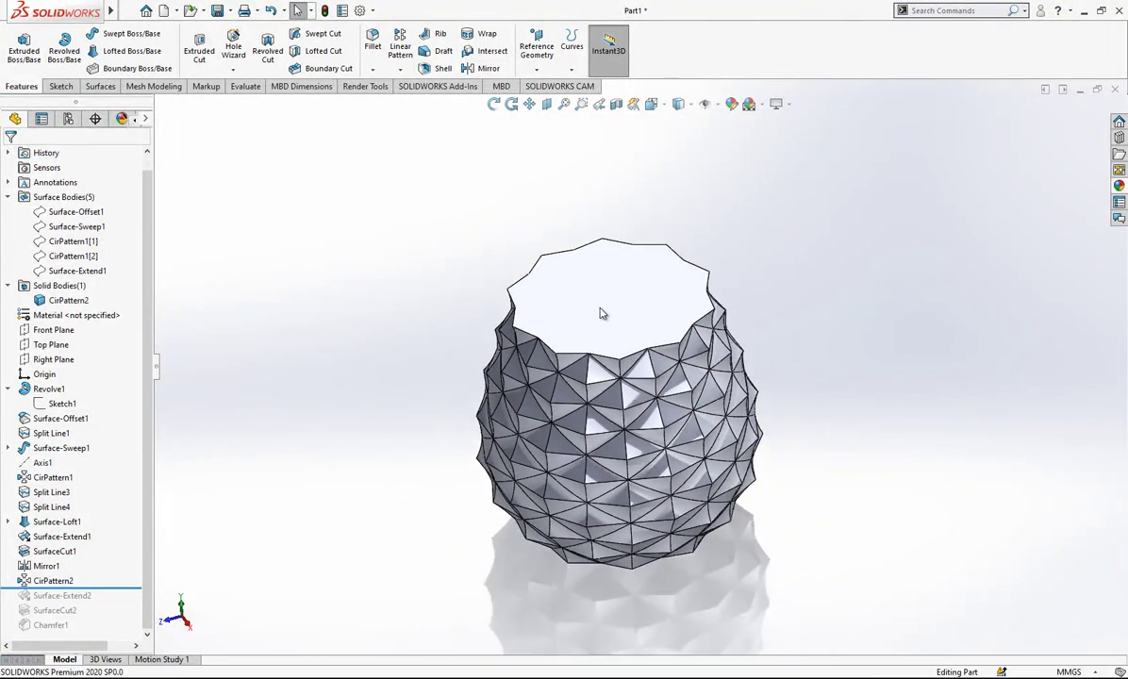
- Shell the faceted vase body to a 3 mm wall thickness, removing its flat top face
left_click(440, 69)
left_click(607, 306)
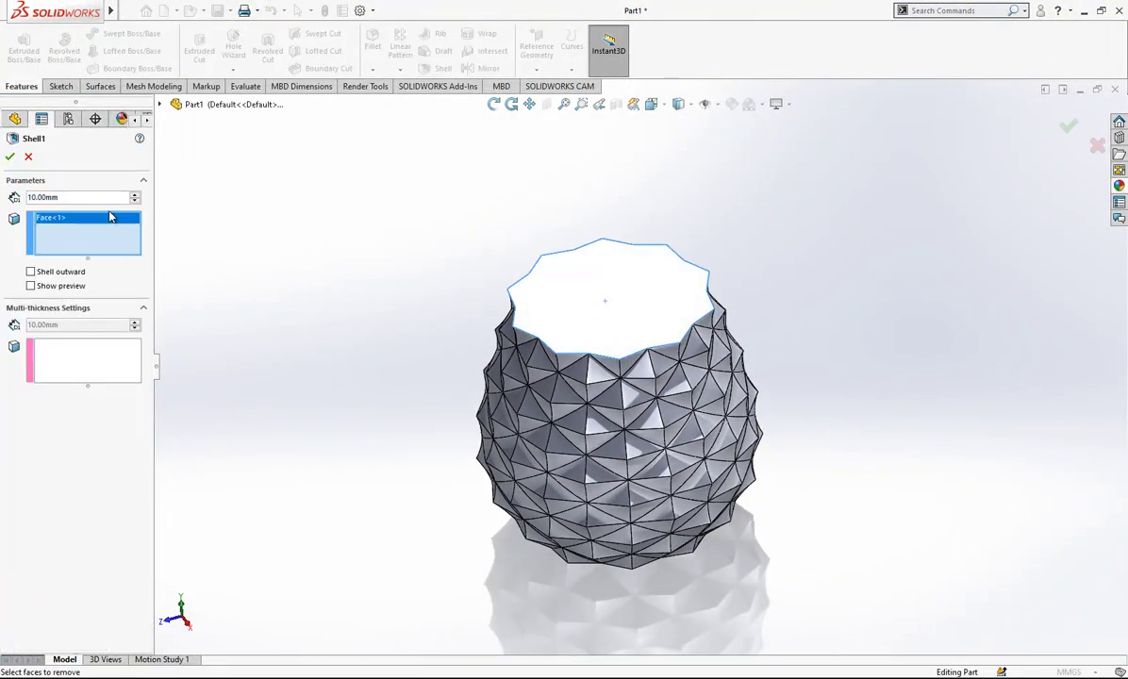
type("3")
key("Return")
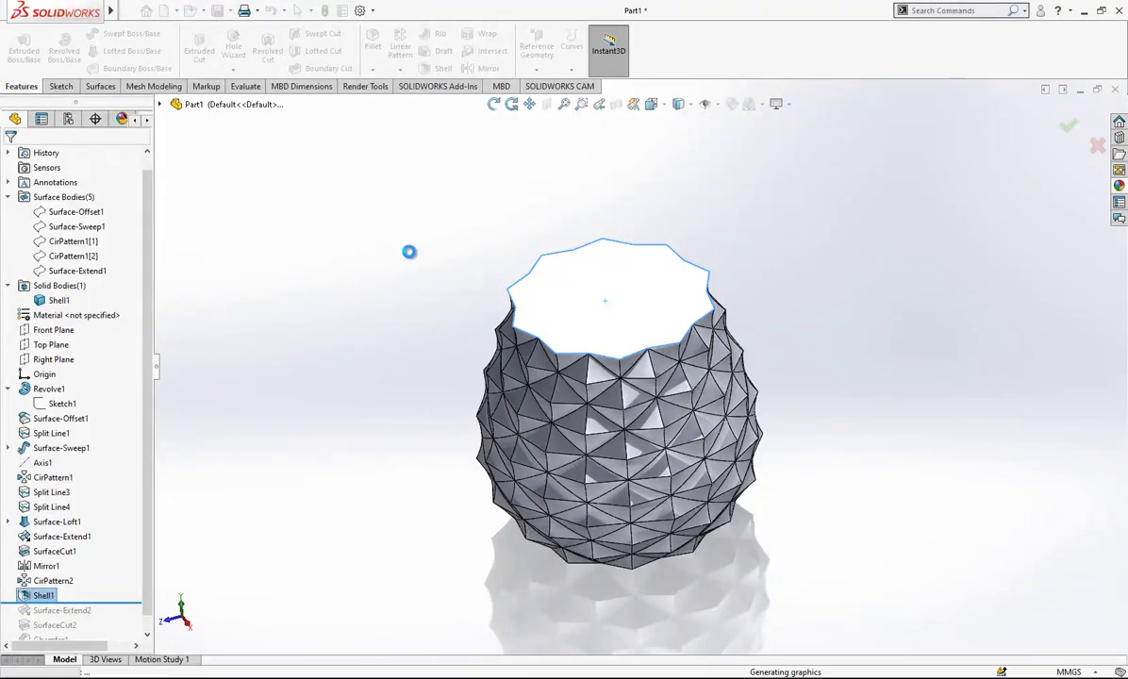
scroll(671, 302, "down", 4)
middle_click_drag(592, 312, 481, 429)
scroll(618, 368, "up", 5)
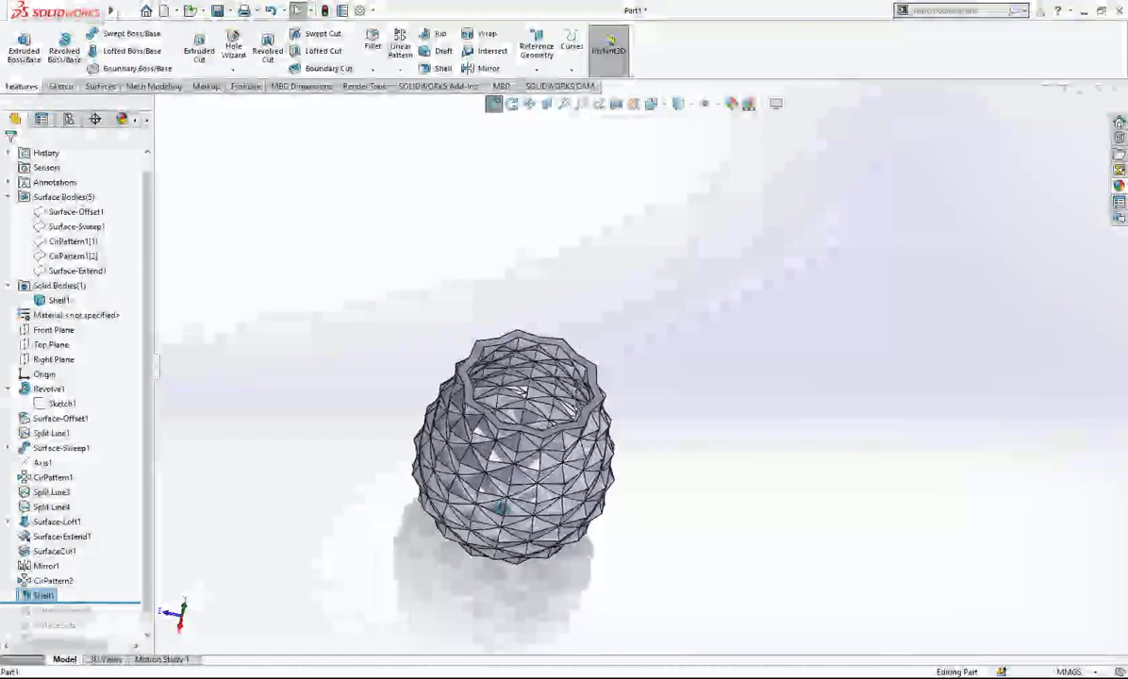